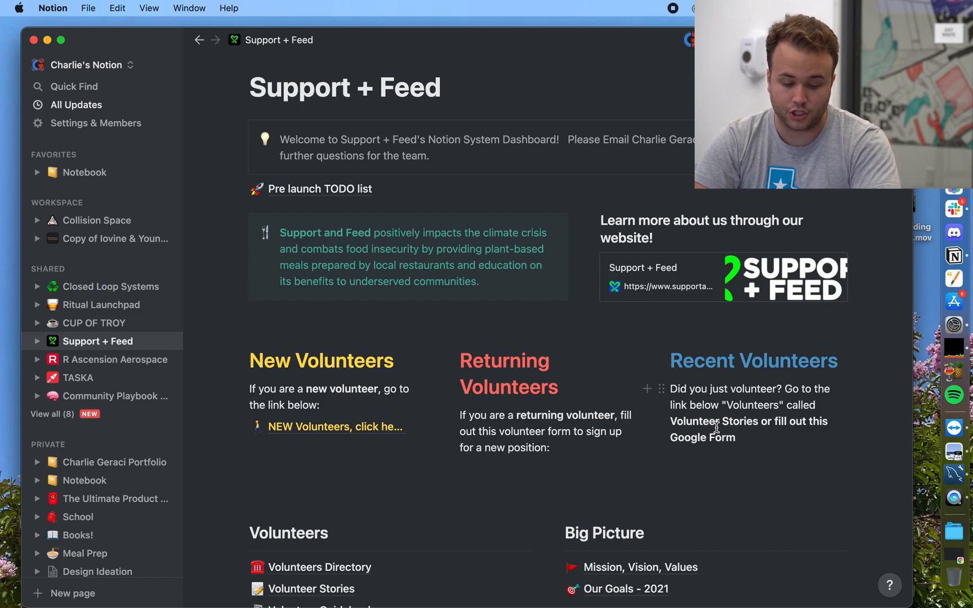
Step: Scroll the Support + Feed dashboard down to the Management Team links and Event Planner table
scroll(717, 427, "down", 2)
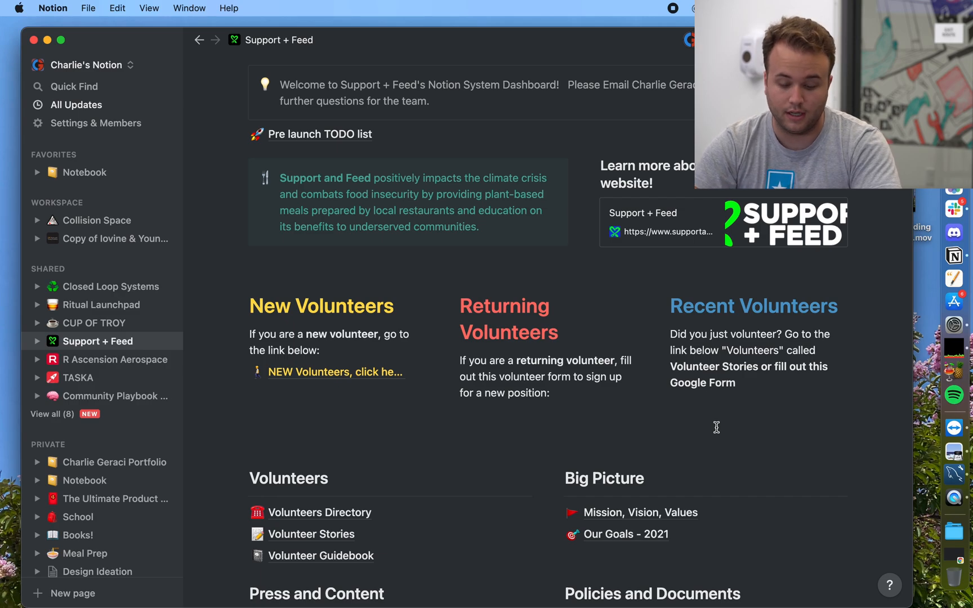
scroll(715, 426, "down", 3)
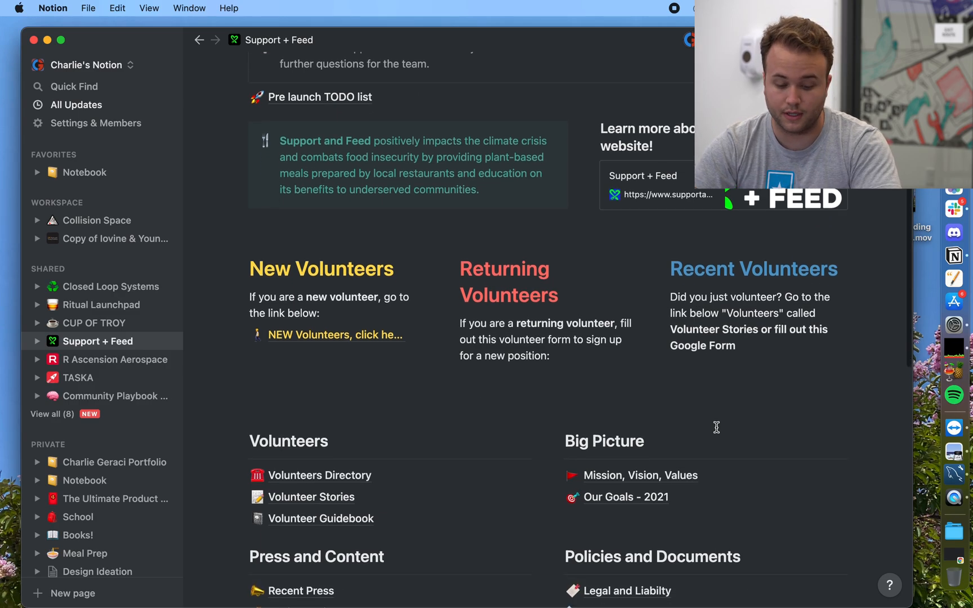
scroll(715, 433, "down", 2)
scroll(717, 432, "down", 8)
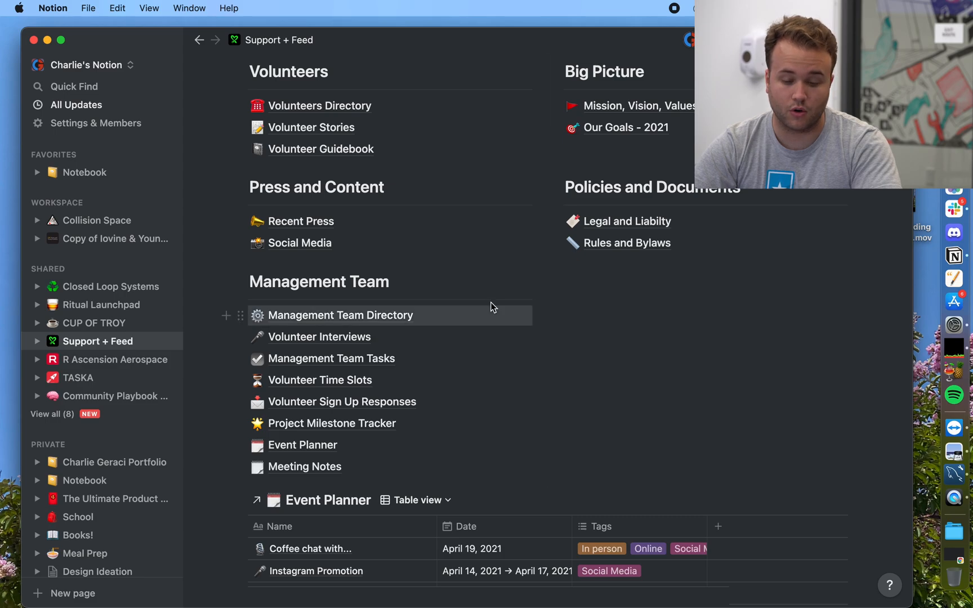
Step: Open the Volunteers Directory and clear its Meal prep filter and Name ascending sort
left_click(360, 107)
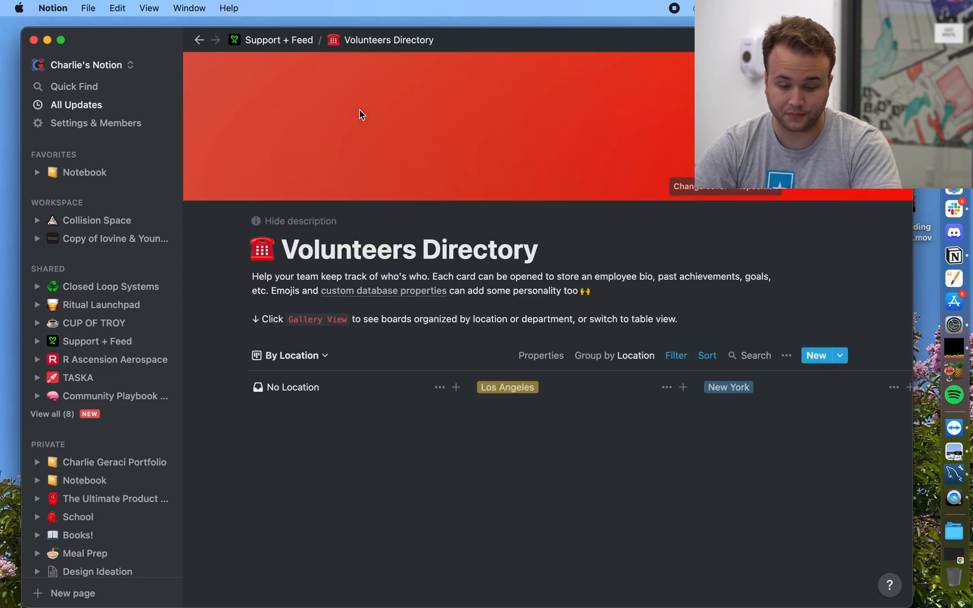
scroll(384, 309, "down", 5)
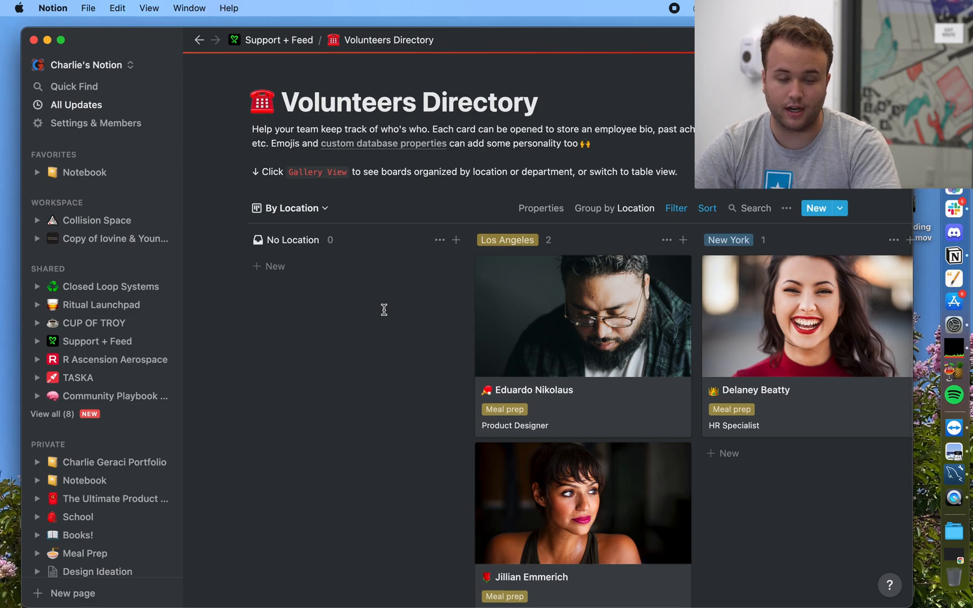
left_click(679, 209)
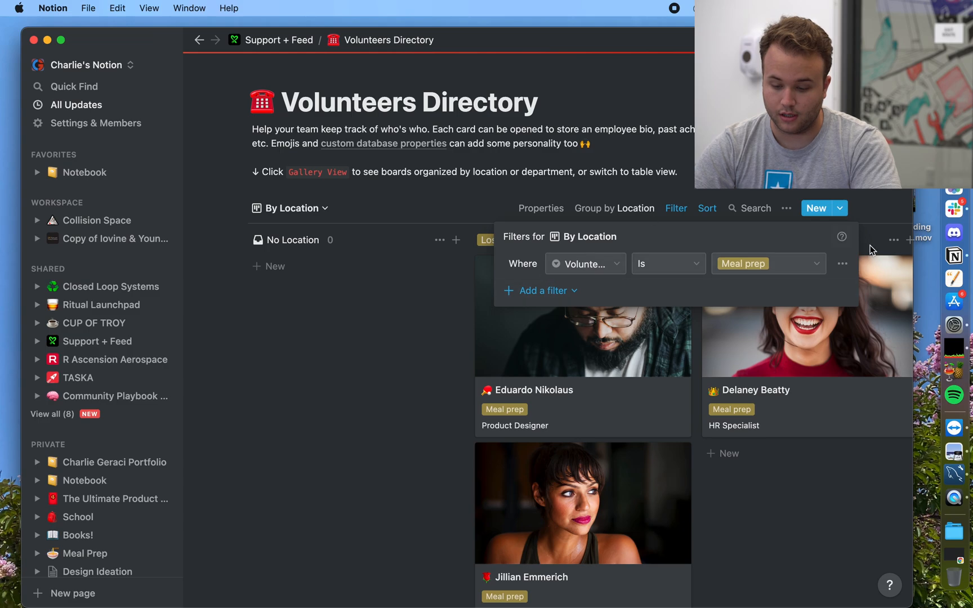
left_click(848, 265)
left_click(842, 289)
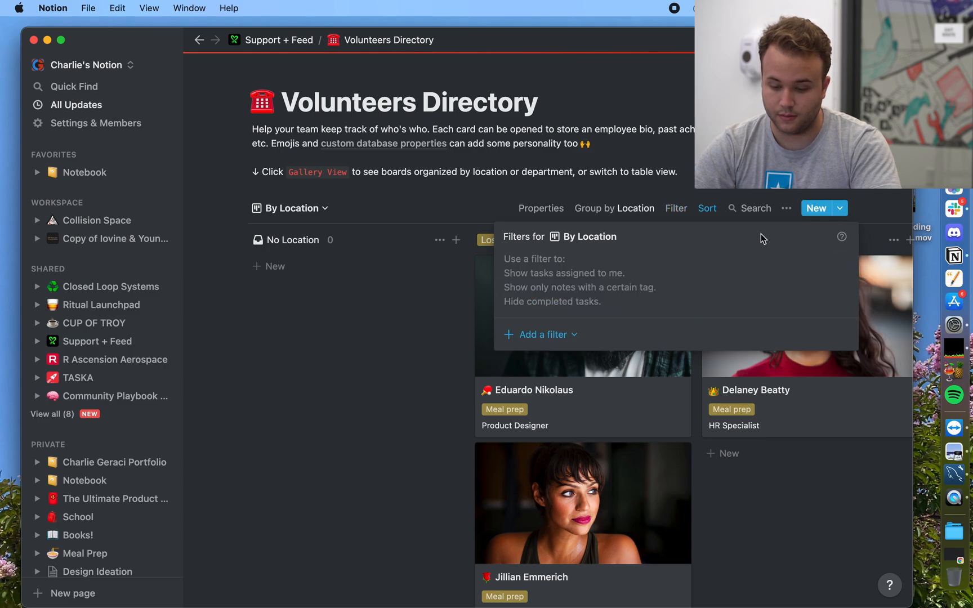
left_click(708, 209)
left_click(708, 209)
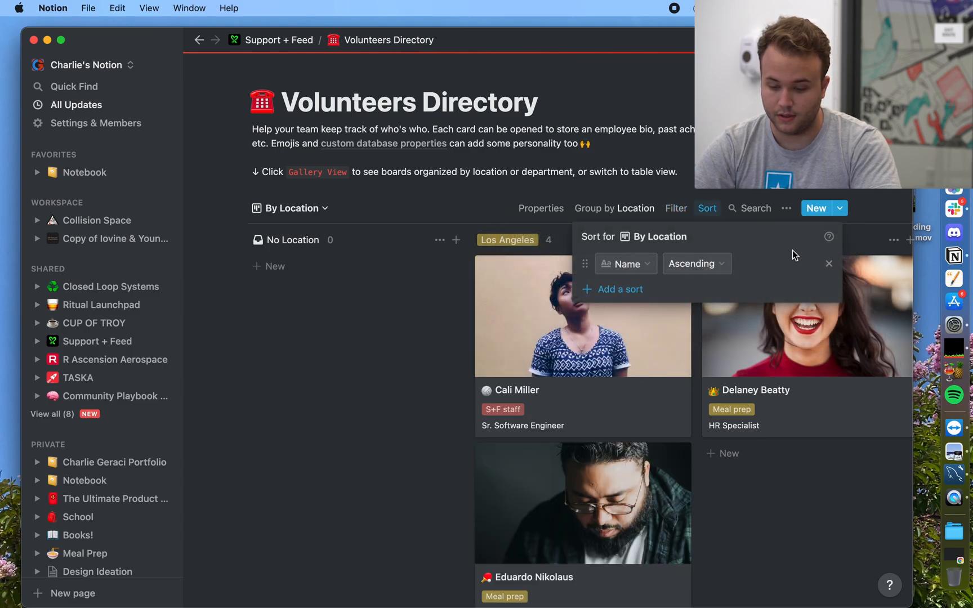
left_click(829, 266)
left_click(322, 210)
Step: Switch the directory to the Picture View gallery
left_click(317, 210)
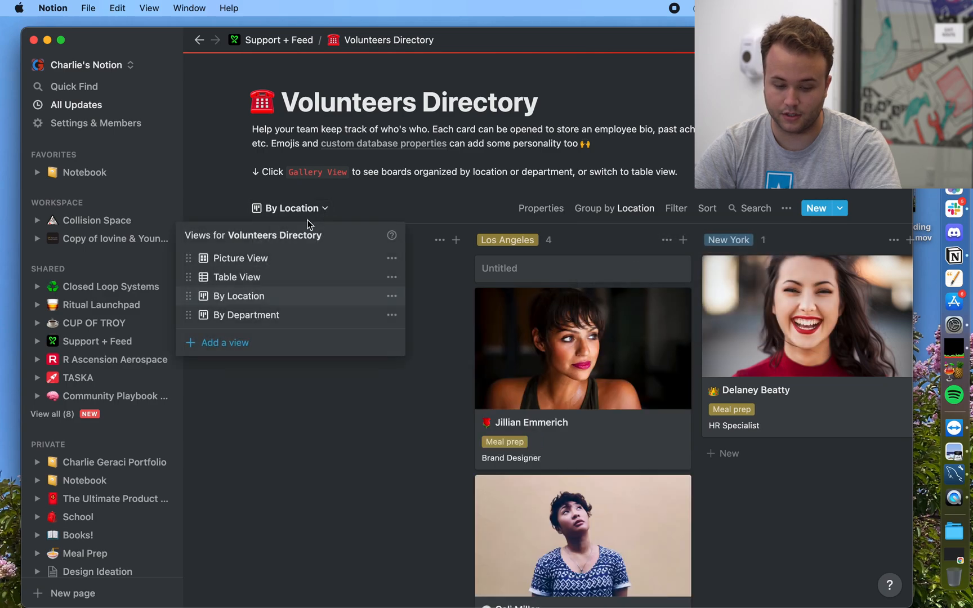
left_click(240, 258)
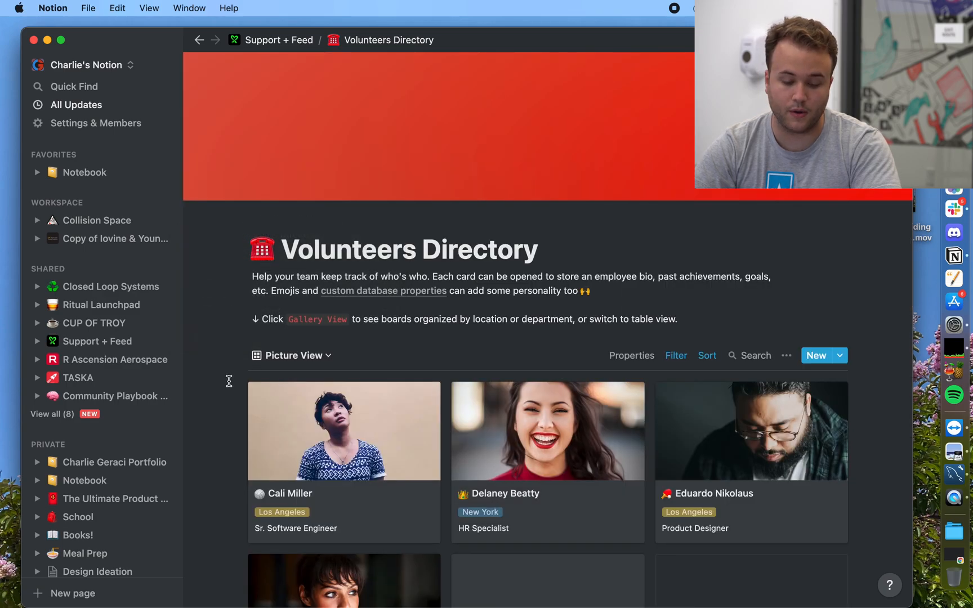
scroll(229, 381, "down", 4)
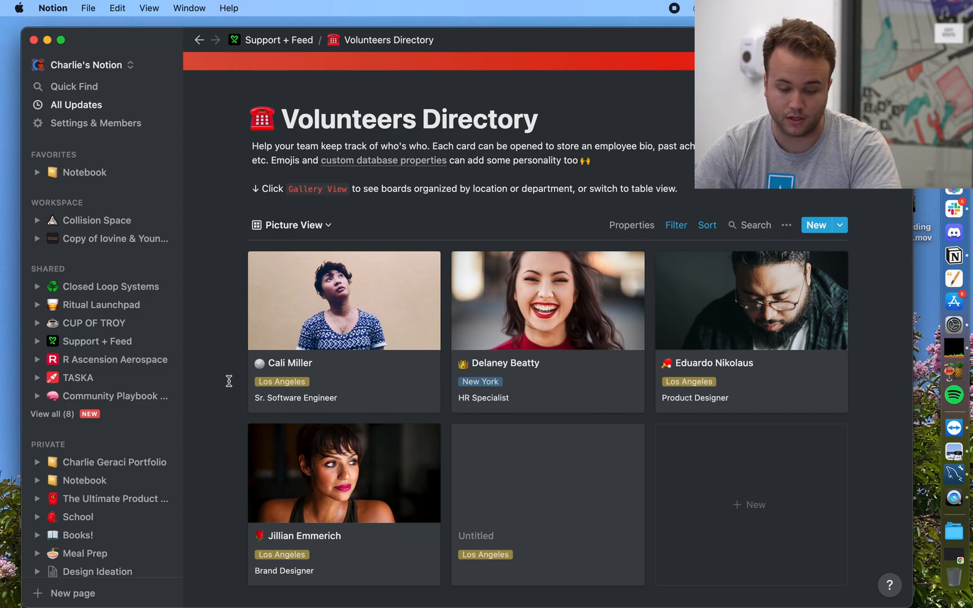
Step: Open the Sr. Software Engineer's record and change Location from Los Angeles to New York
left_click(341, 372)
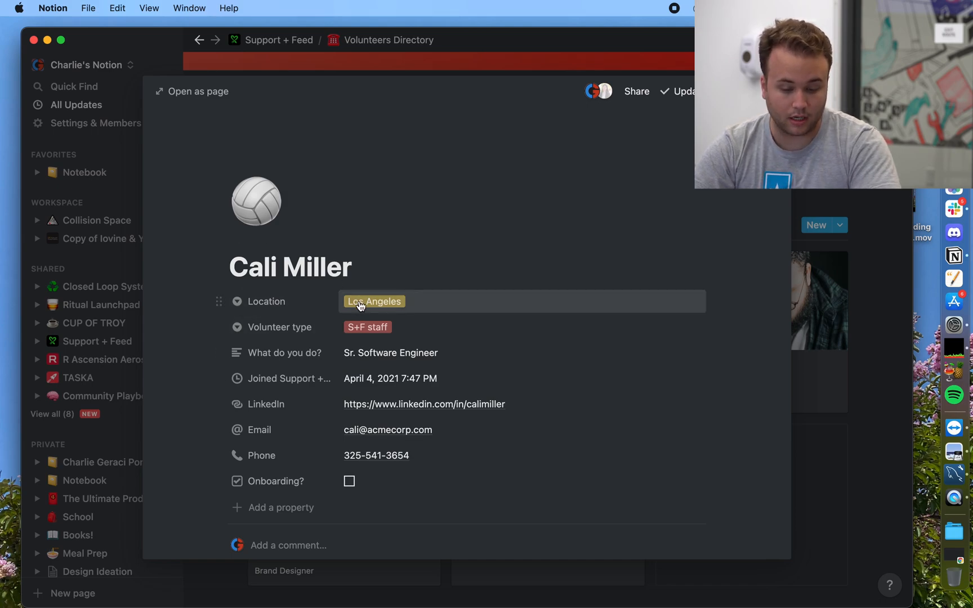
left_click(420, 306)
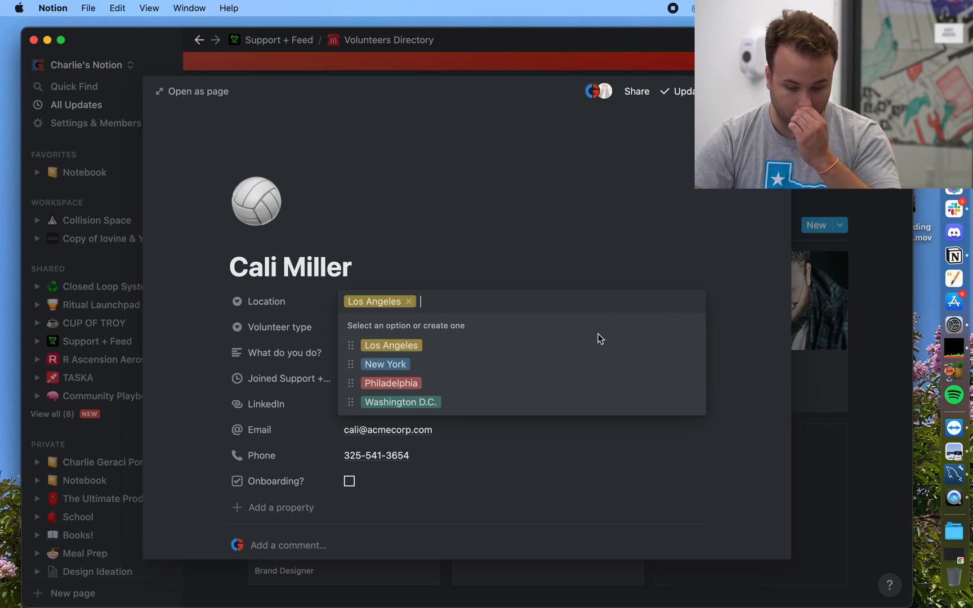
left_click(409, 301)
left_click(307, 326)
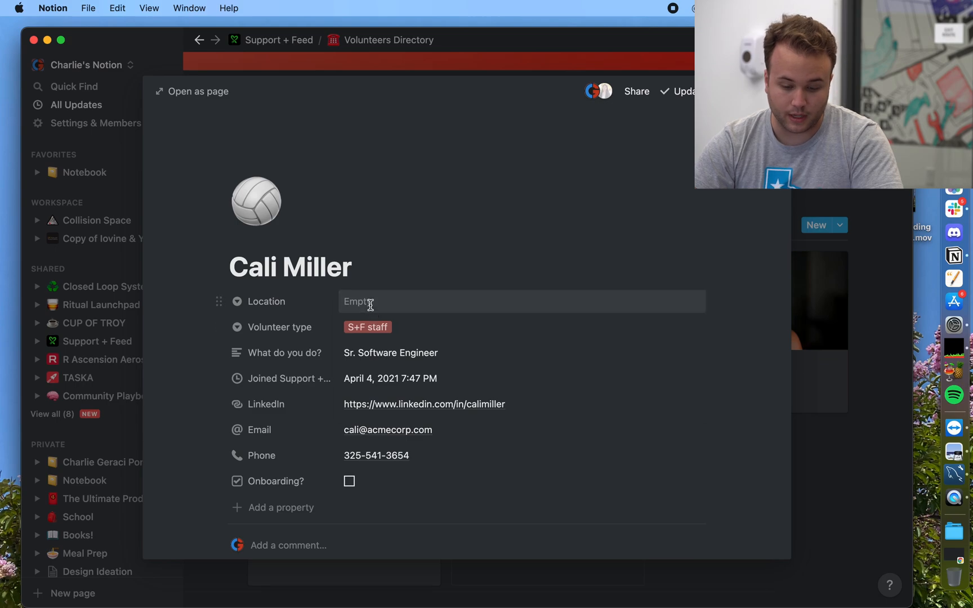
left_click(369, 303)
left_click(379, 367)
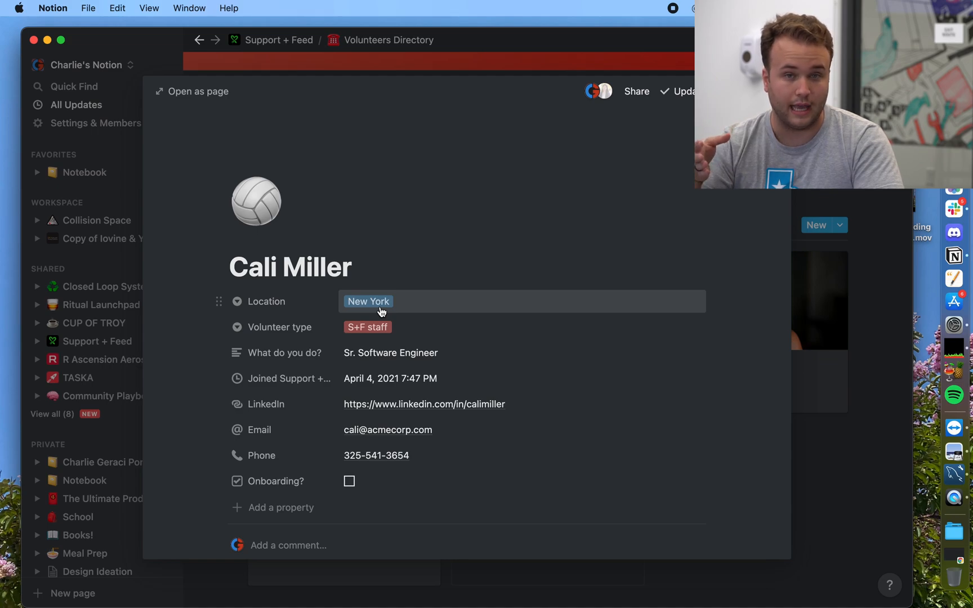
Step: Switch Volunteer type to Restaurant Partner, then back to S+F staff
left_click(397, 332)
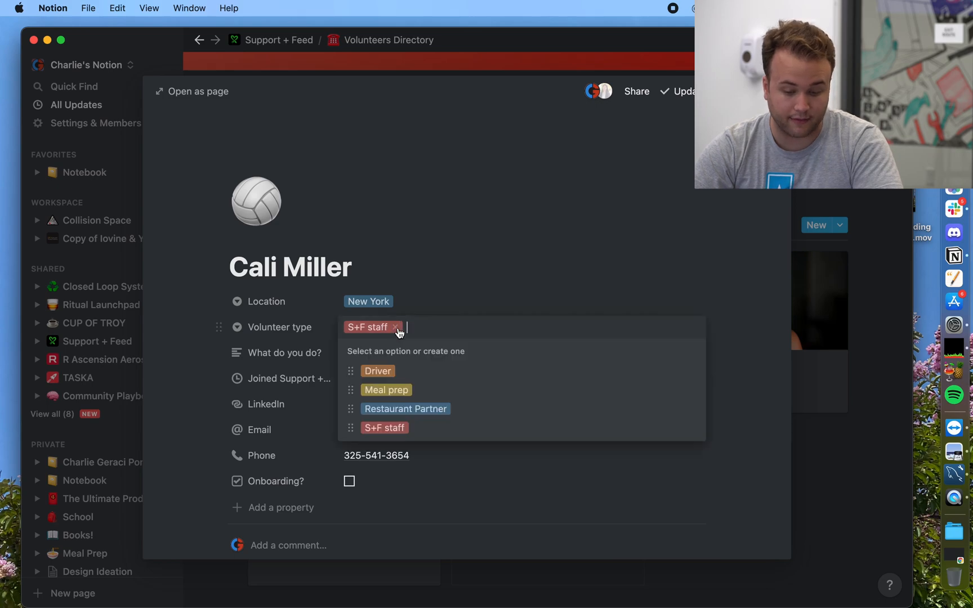
left_click(416, 409)
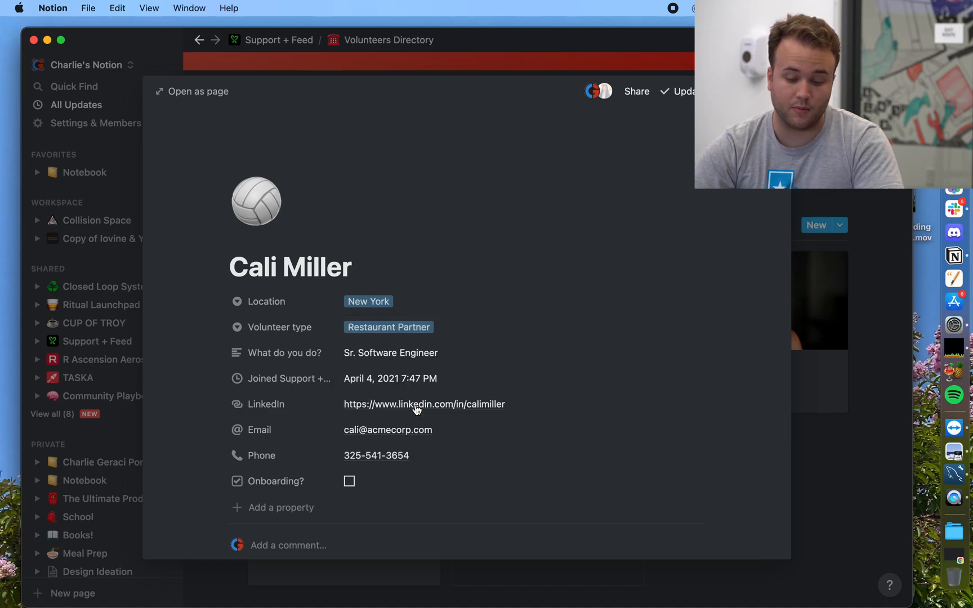
left_click(407, 328)
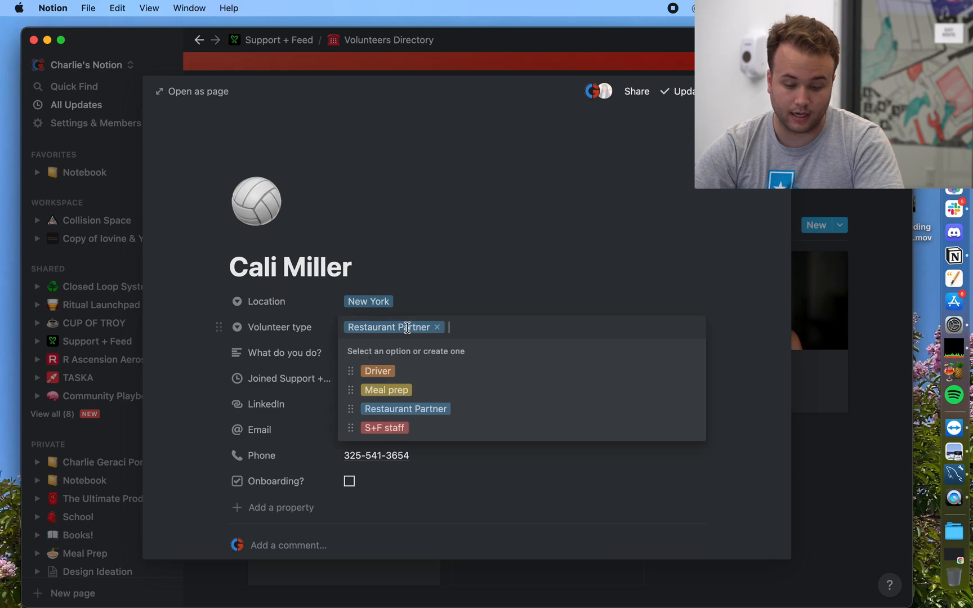
left_click(389, 429)
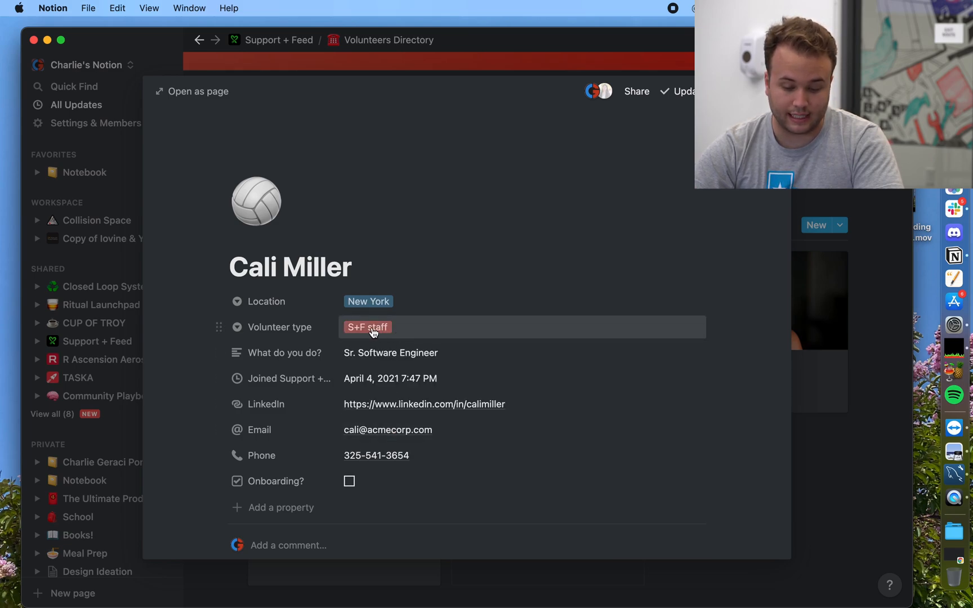
Step: Convert Volunteer type to multi-select, adding and then removing the Restaurant Partner tag
left_click(241, 327)
mouse_move(252, 406)
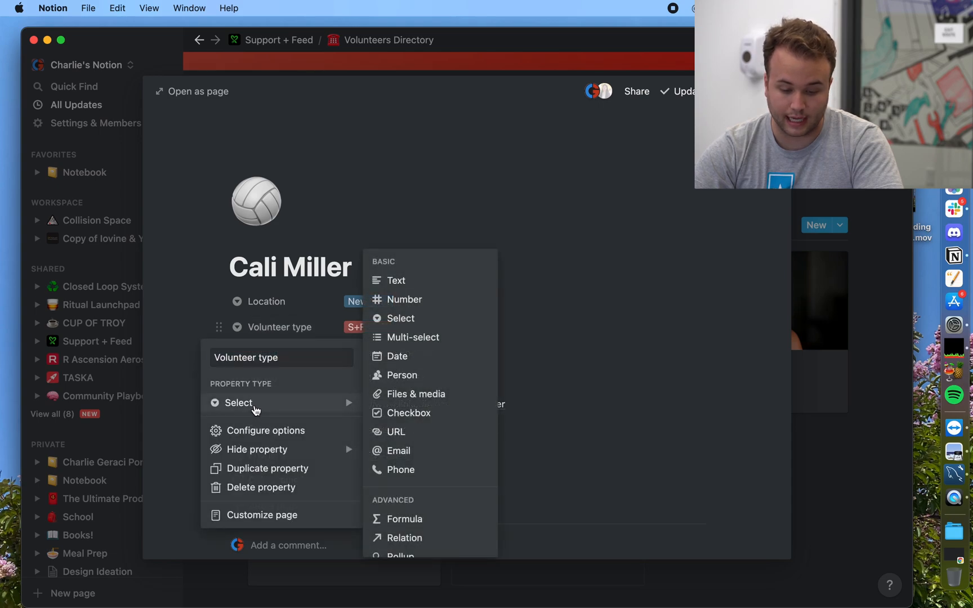
left_click(399, 337)
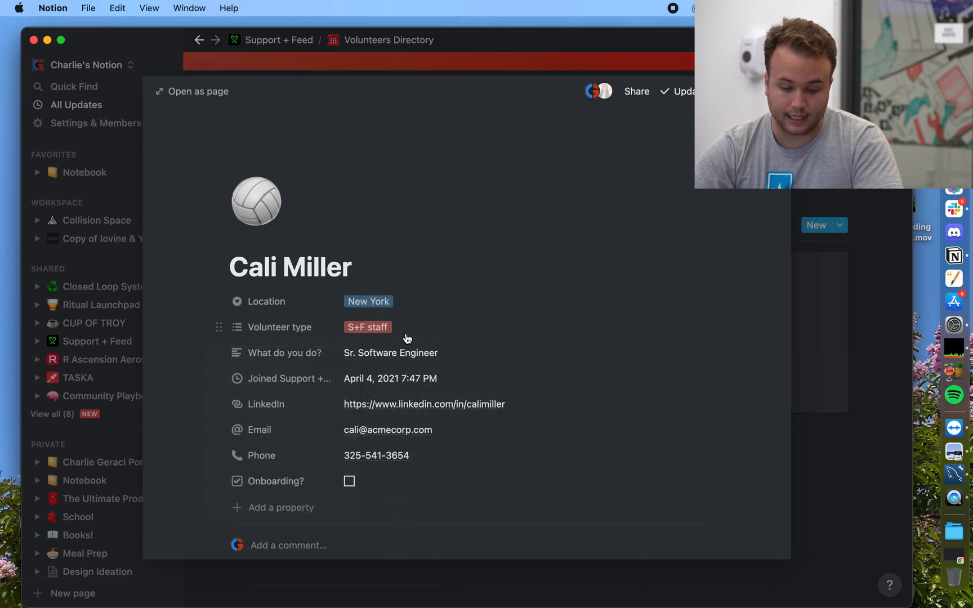
left_click(398, 330)
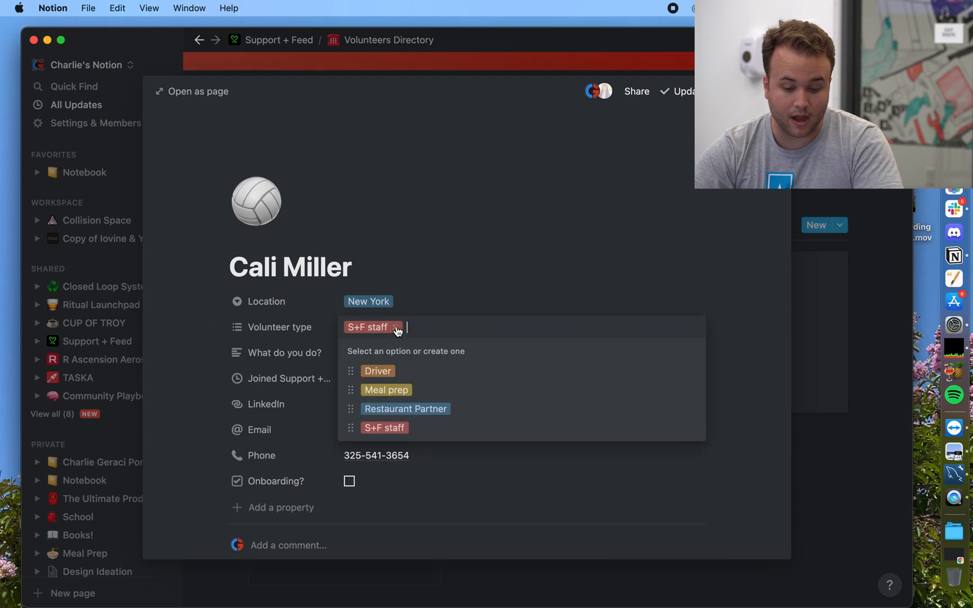
left_click(394, 409)
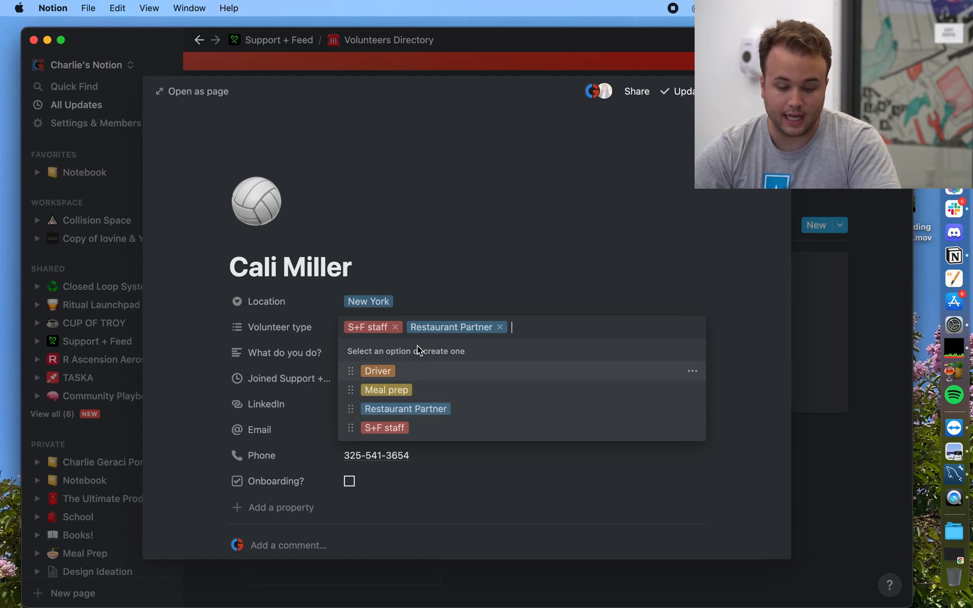
left_click(500, 327)
left_click(378, 304)
Step: Set the record's Location back to Los Angeles
left_click(391, 306)
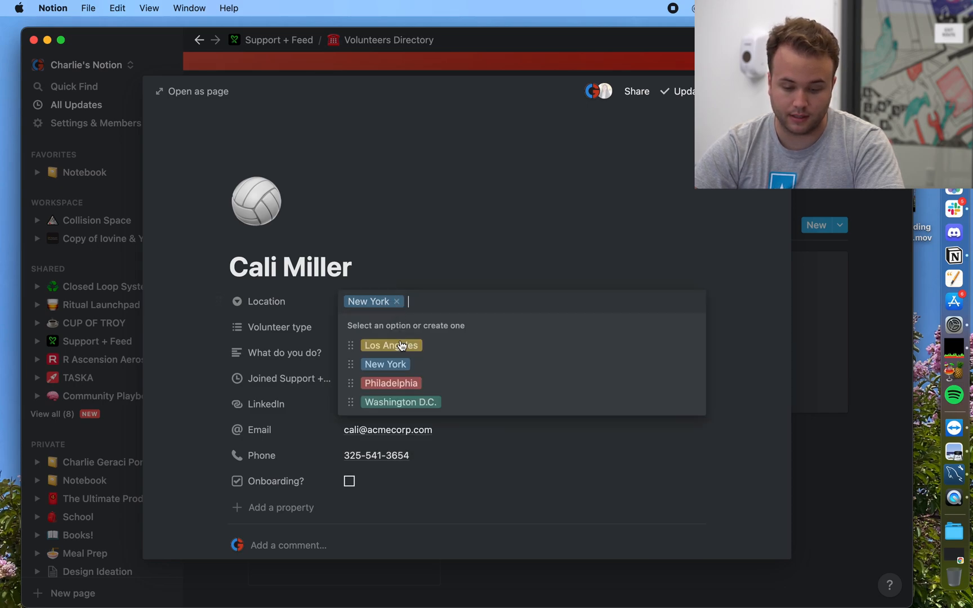
left_click(398, 350)
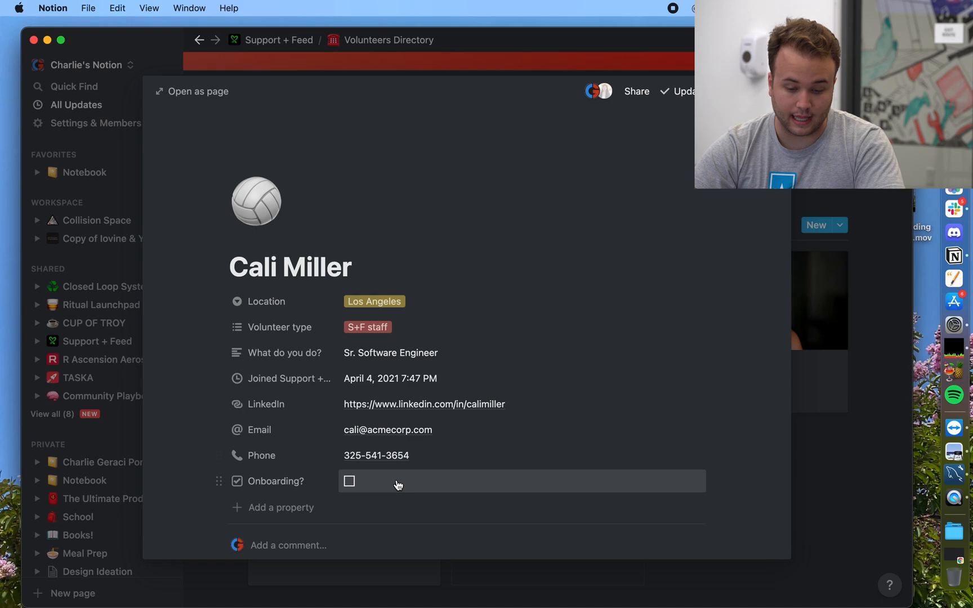
scroll(398, 483, "down", 2)
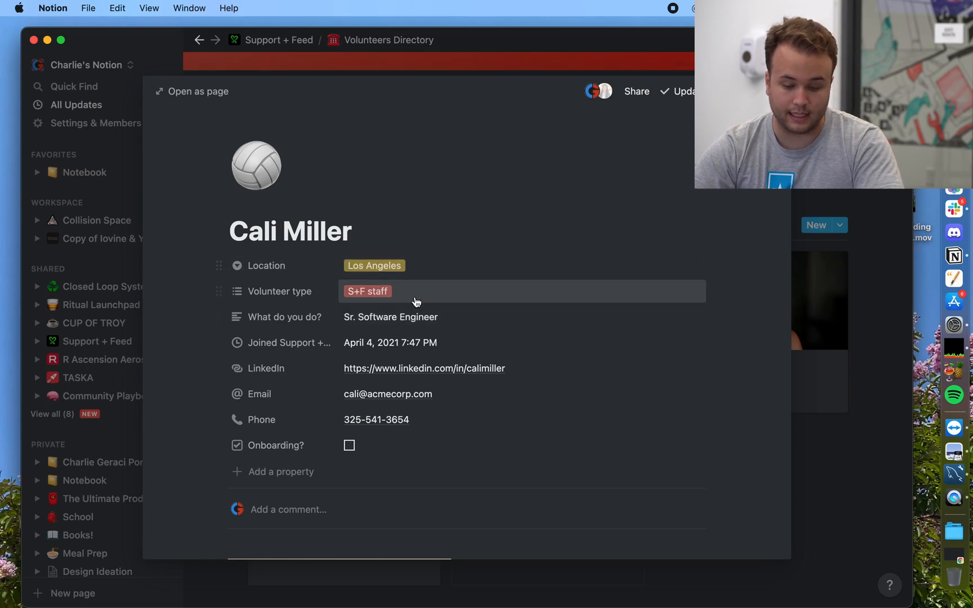
scroll(443, 330, "down", 2)
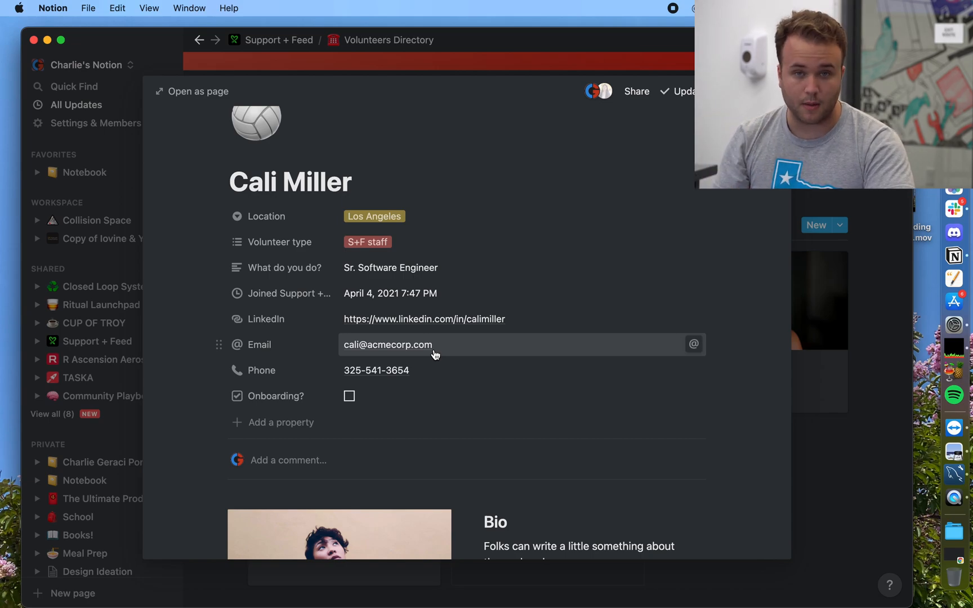
scroll(434, 352, "down", 3)
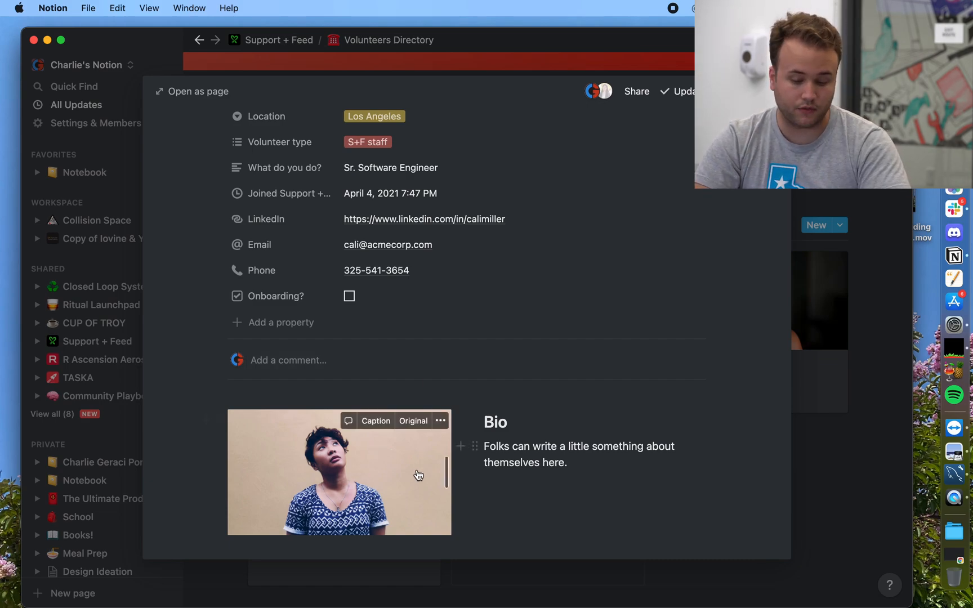
scroll(522, 457, "down", 2)
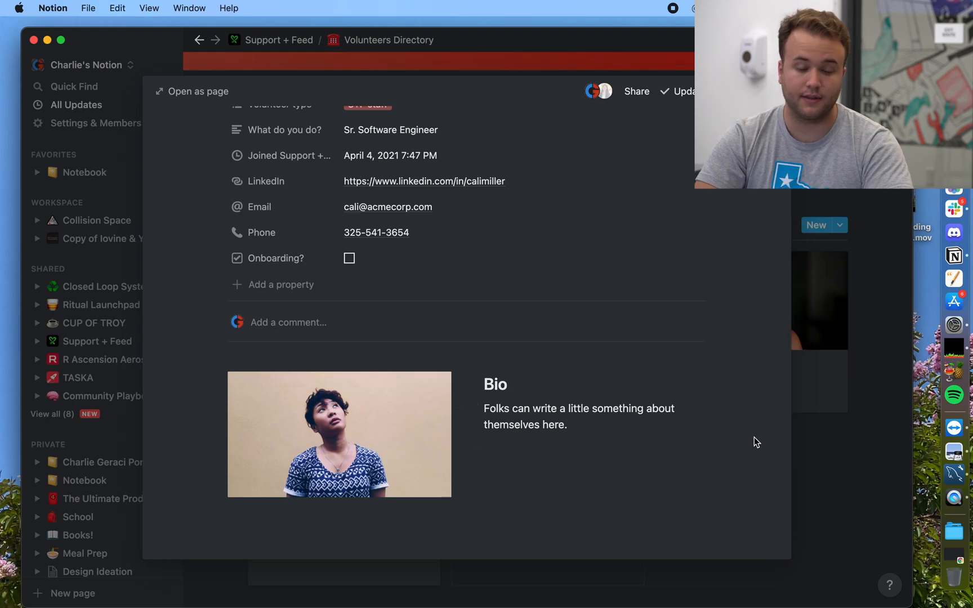
scroll(755, 437, "up", 2)
left_click(837, 431)
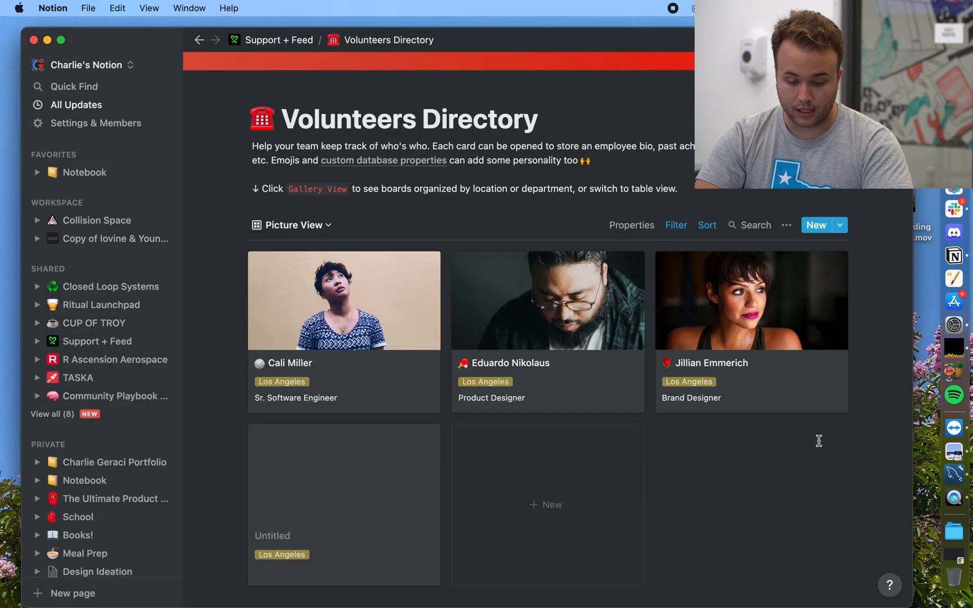
left_click(575, 375)
scroll(575, 375, "down", 2)
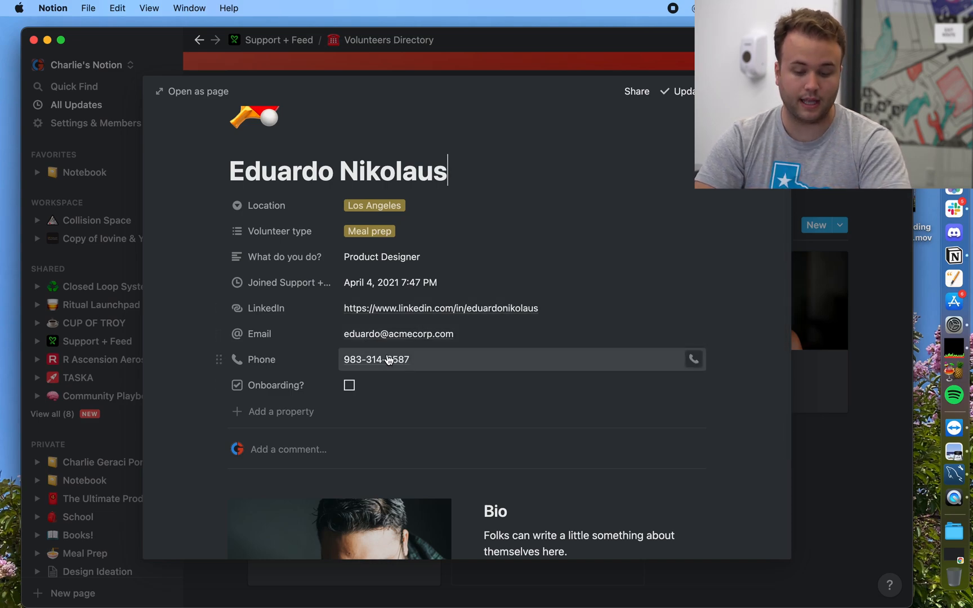
scroll(459, 363, "down", 4)
scroll(459, 364, "up", 3)
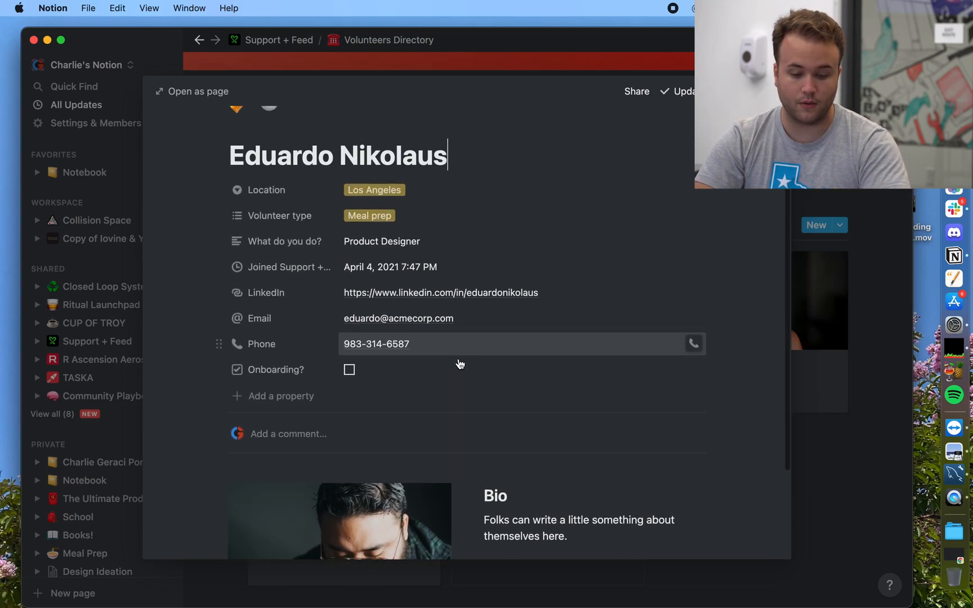
scroll(405, 194, "up", 2)
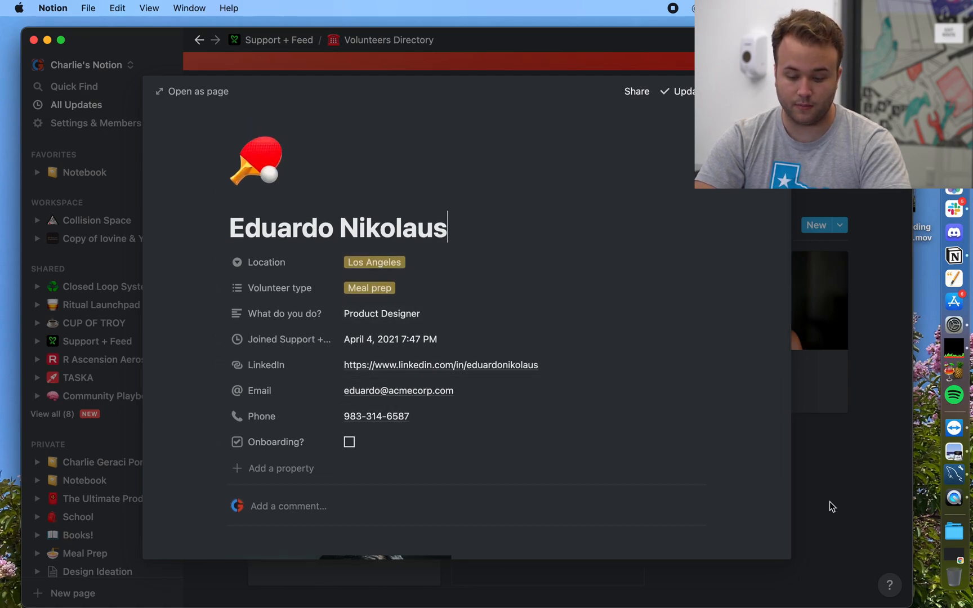
left_click(809, 462)
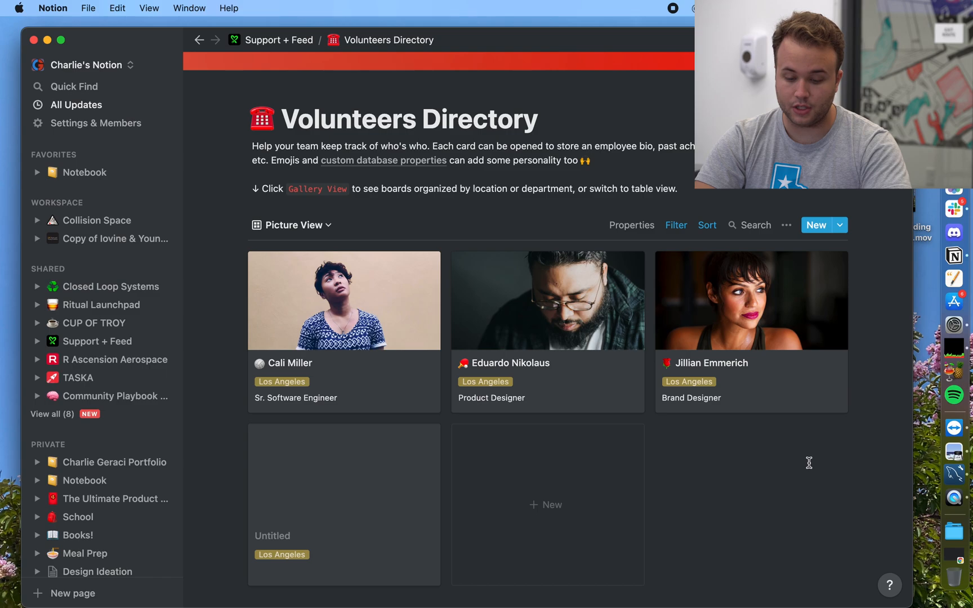
Step: Add a second gallery filter on Volunteer type, combined with And
left_click(677, 225)
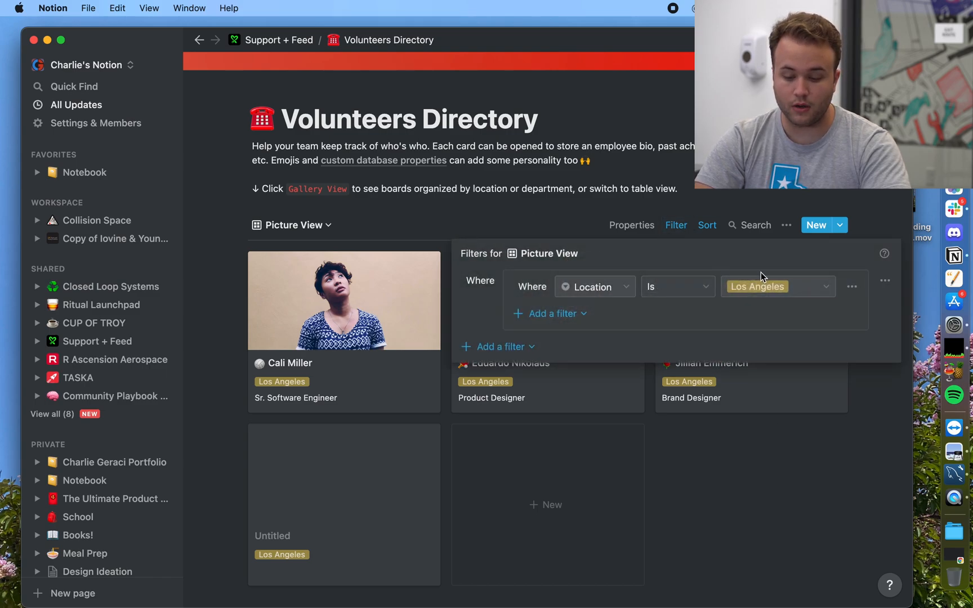
left_click(568, 313)
left_click(566, 339)
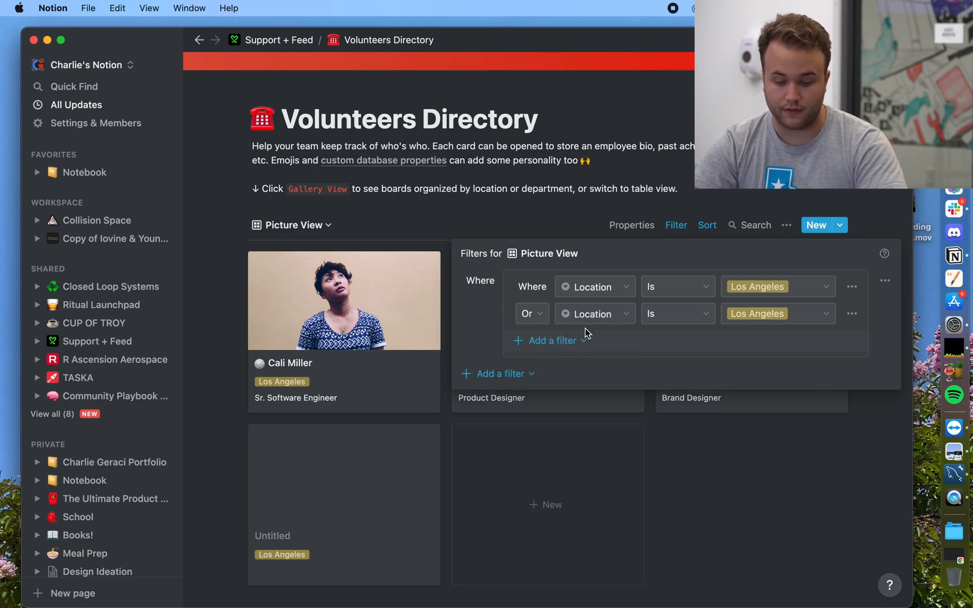
left_click(529, 314)
left_click(514, 346)
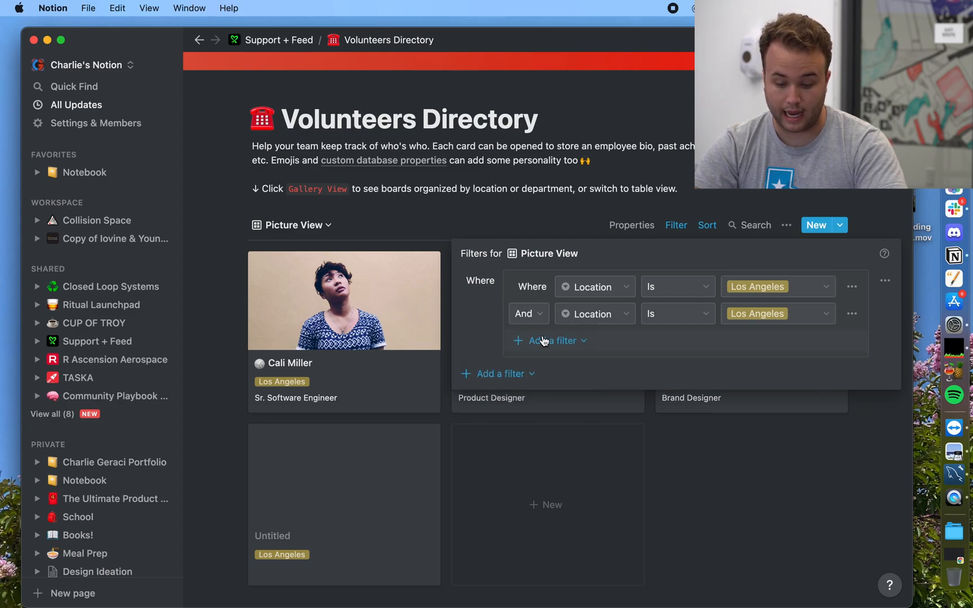
left_click(609, 319)
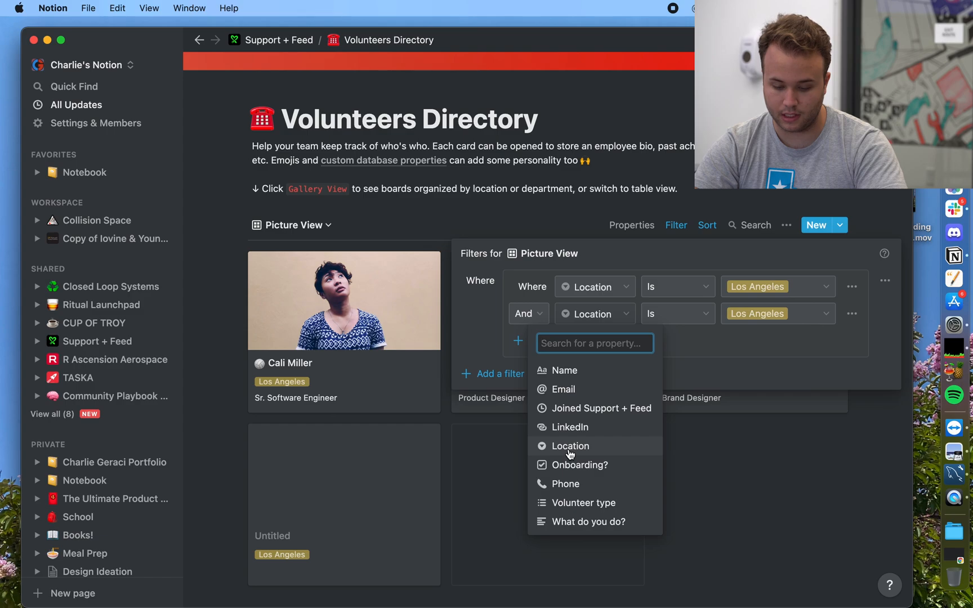
left_click(560, 502)
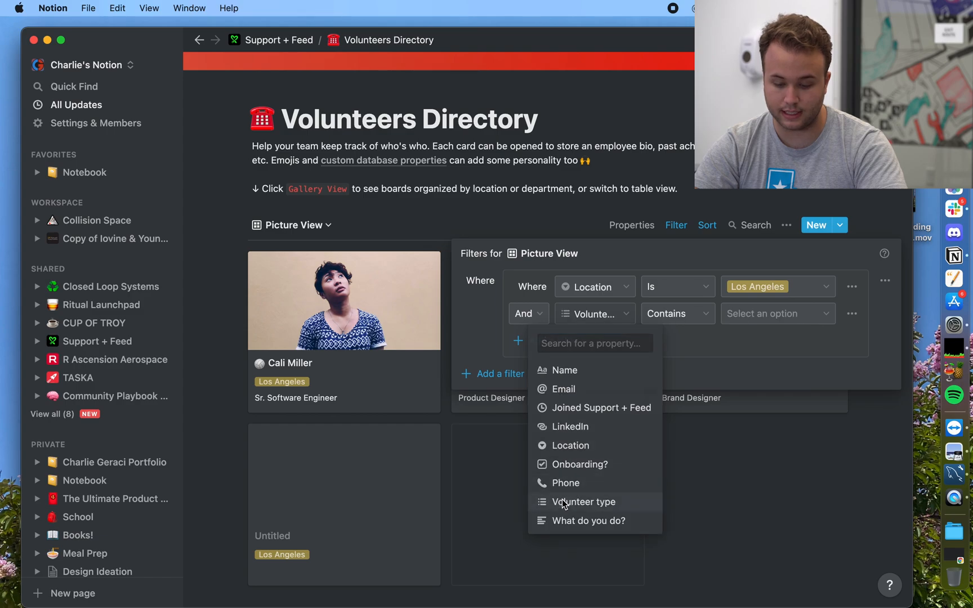
Step: Set the Volunteer type filter to contain Meal prep, leaving two Los Angeles cards
left_click(746, 314)
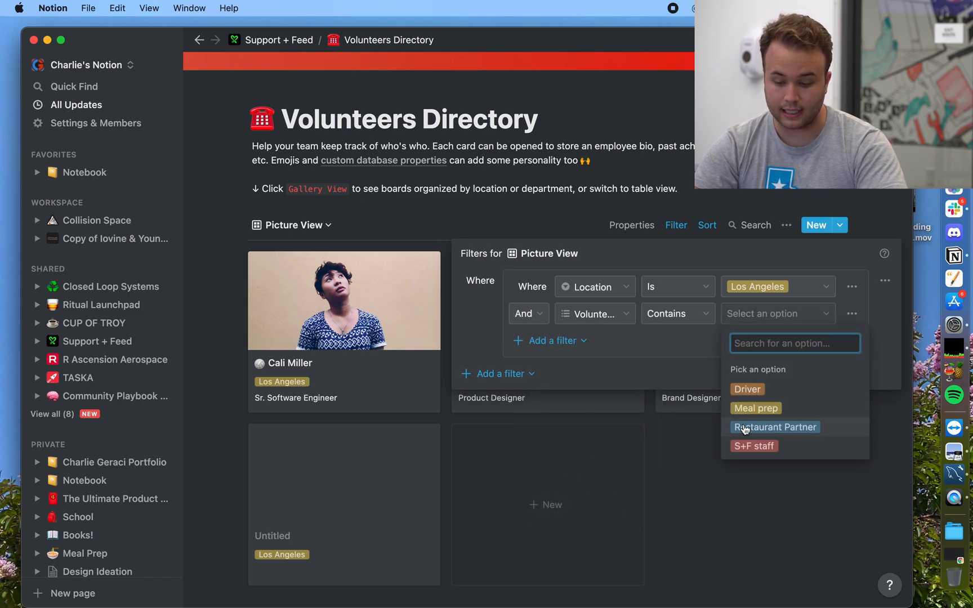
left_click(739, 446)
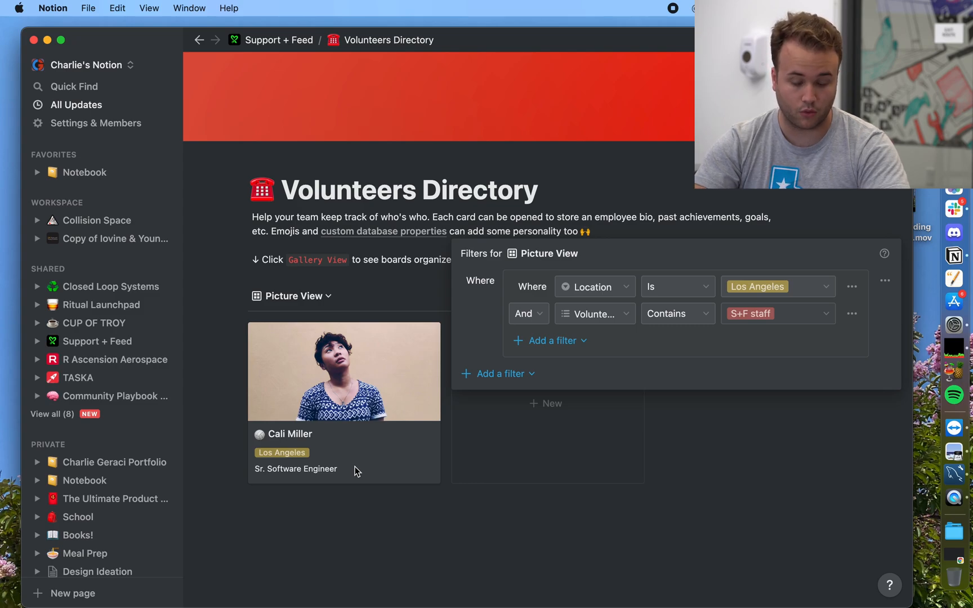
left_click(747, 315)
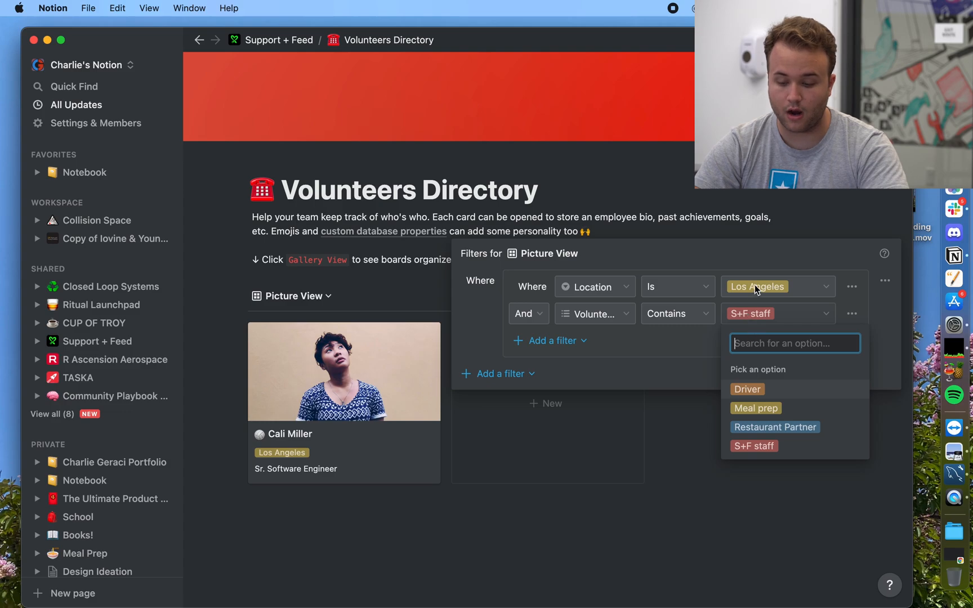
left_click(754, 427)
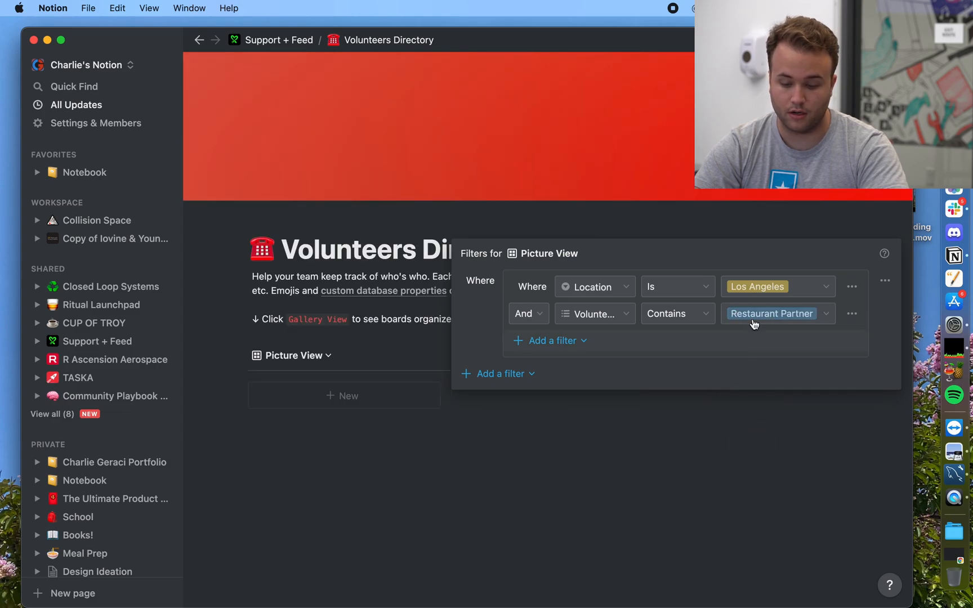
left_click(754, 324)
left_click(745, 408)
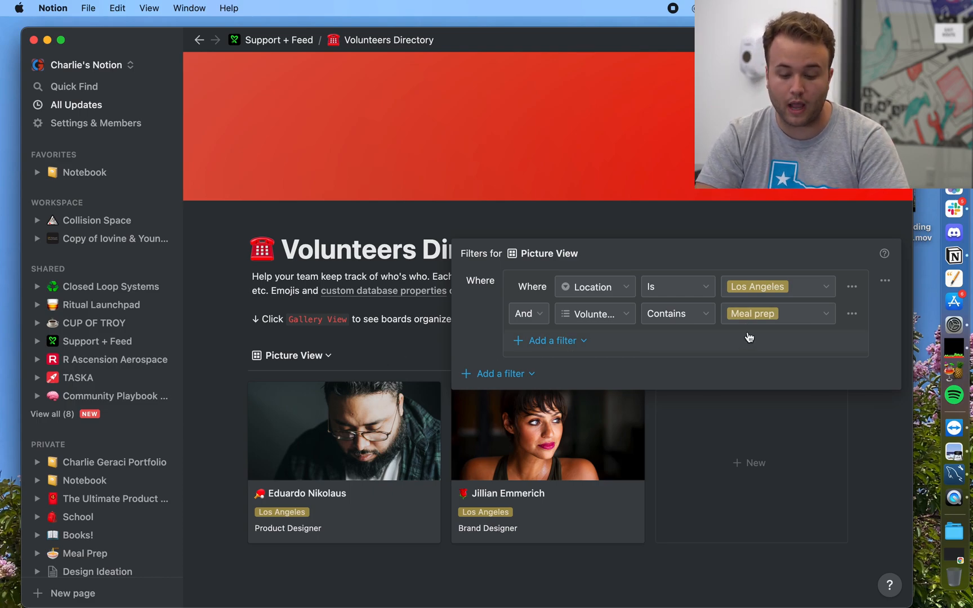
left_click(369, 357)
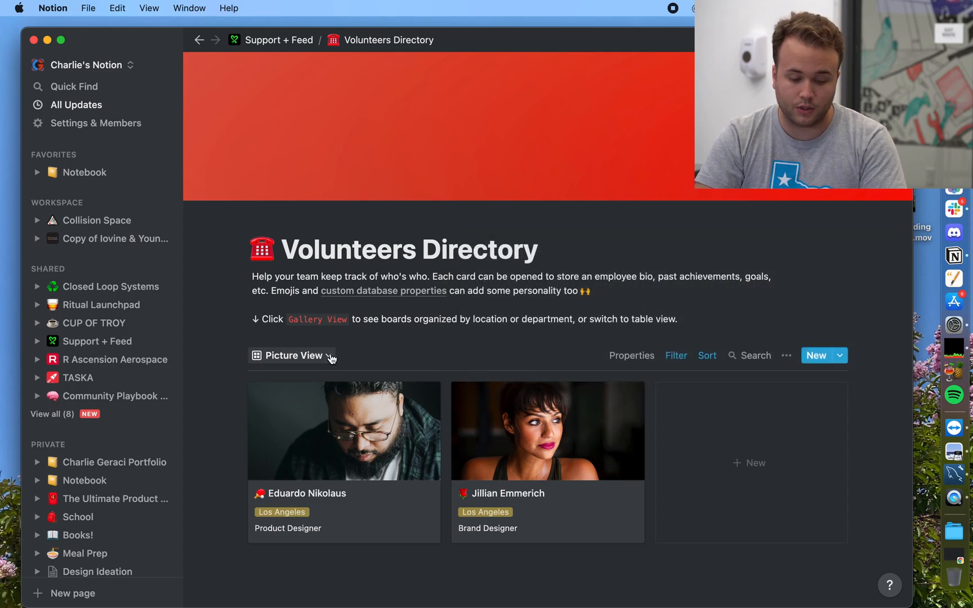
Step: Switch to the By Location board and browse its Los Angeles, New York, Philadelphia and Washington D.C. columns
left_click(330, 357)
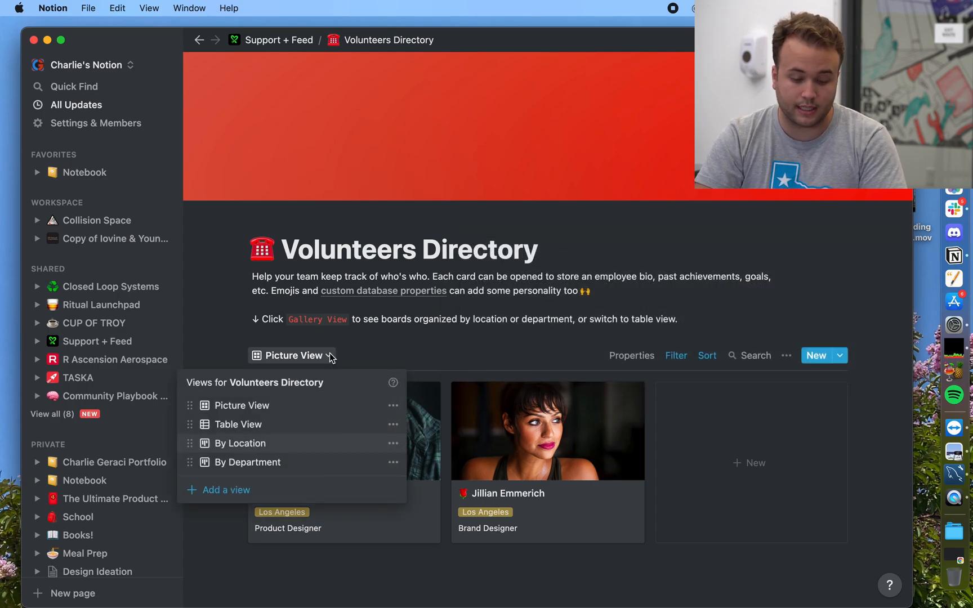
left_click(262, 444)
scroll(281, 465, "down", 1)
scroll(280, 464, "down", 5)
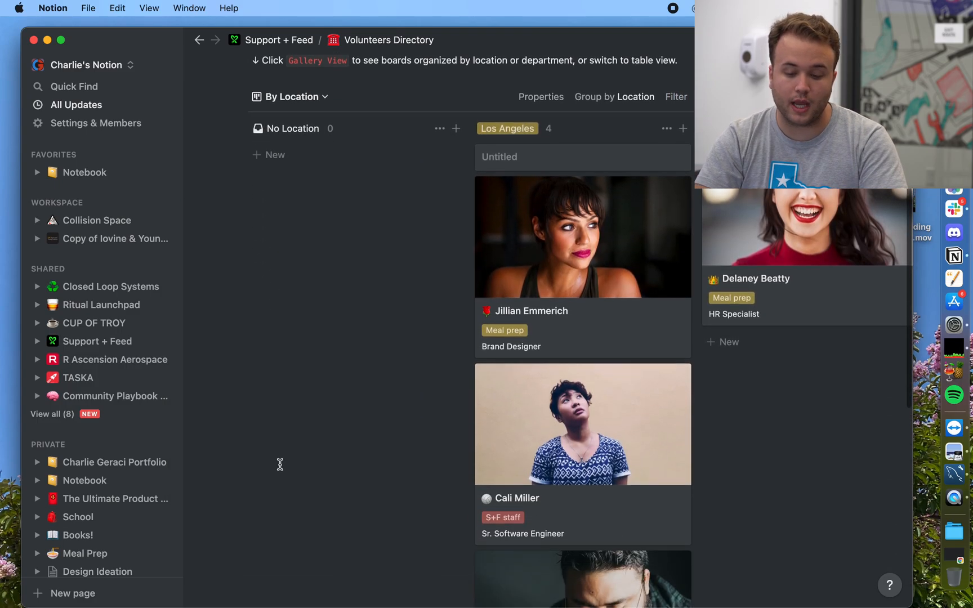
scroll(558, 447, "down", 4)
scroll(558, 447, "up", 5)
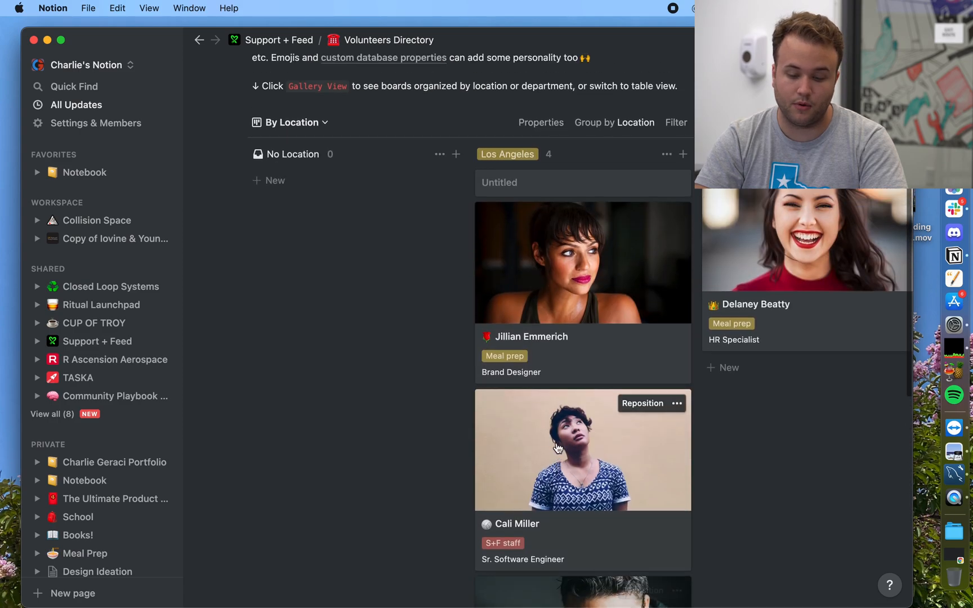
scroll(783, 344, "right", 5)
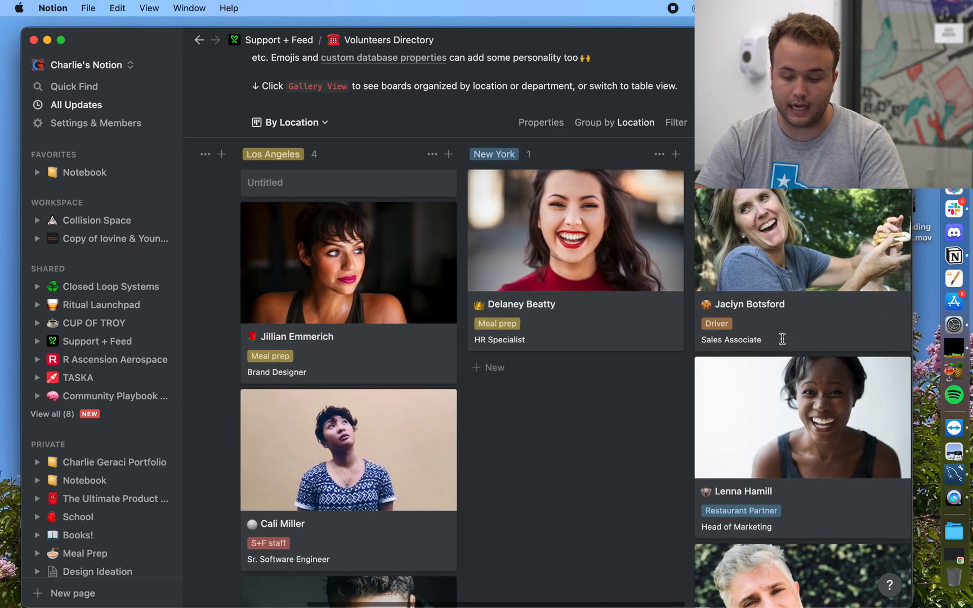
scroll(740, 560, "down", 3)
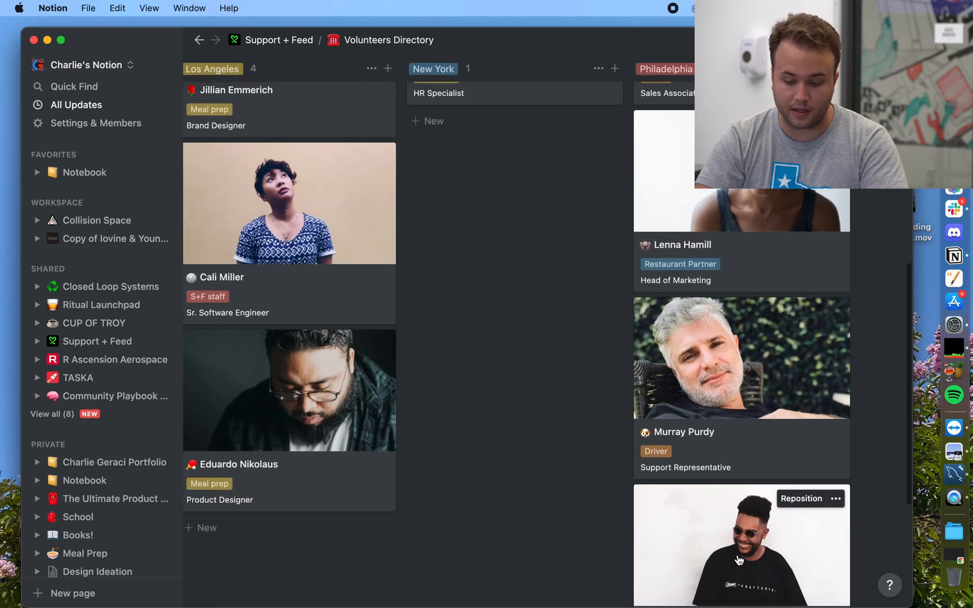
scroll(733, 558, "up", 4)
scroll(693, 406, "down", 2)
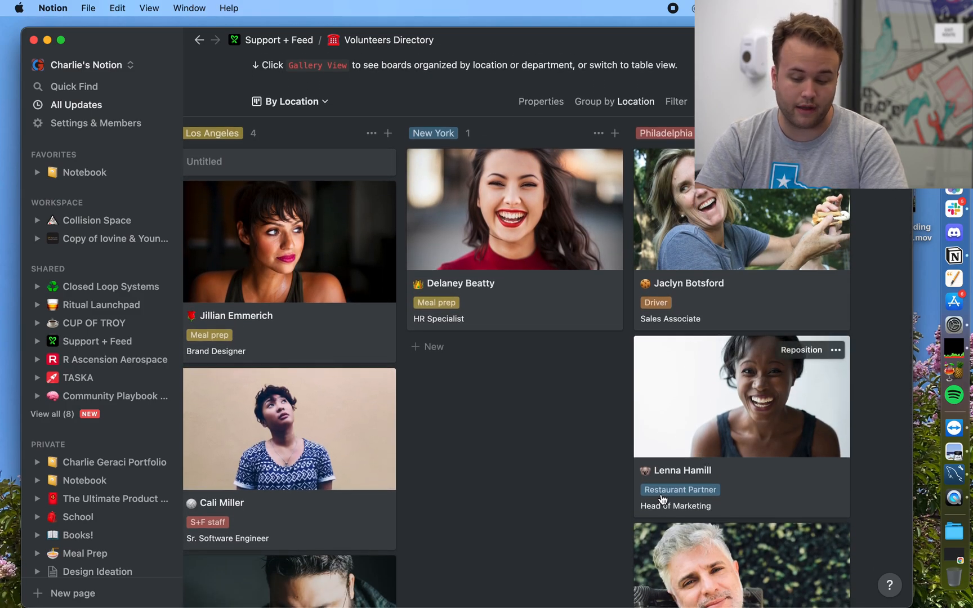
scroll(662, 503, "down", 3)
scroll(704, 498, "down", 4)
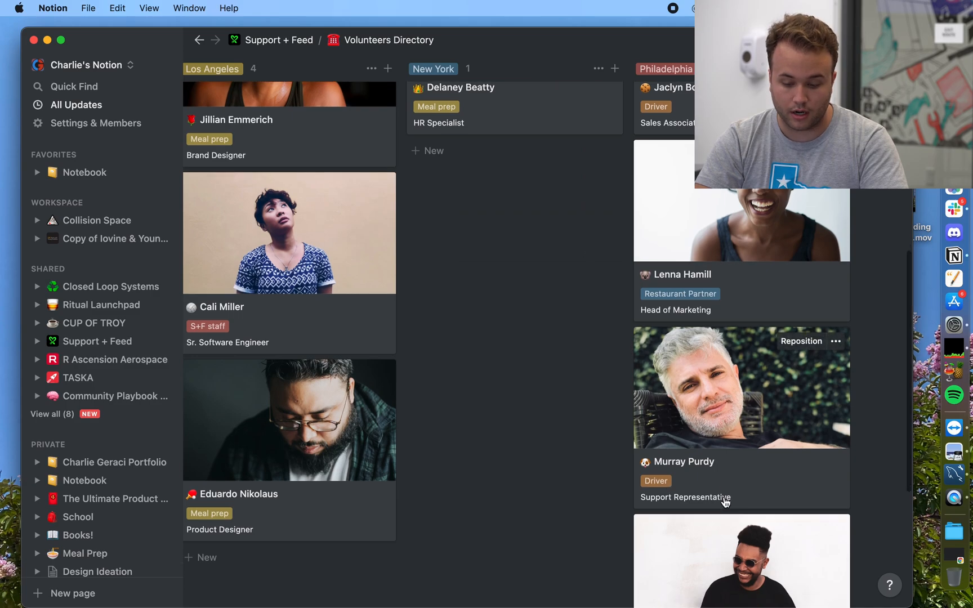
scroll(736, 480, "up", 8)
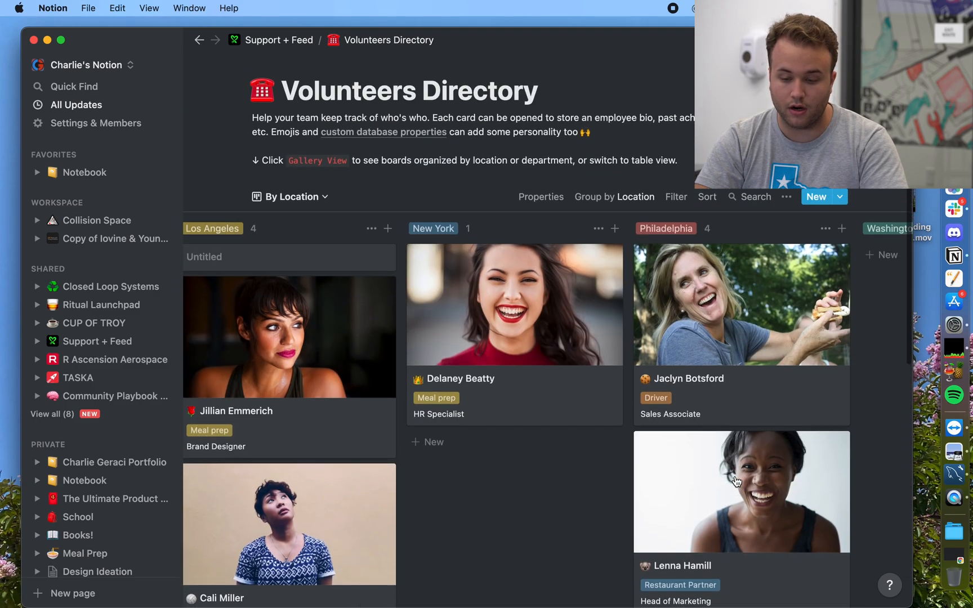
scroll(735, 479, "right", 4)
left_click(304, 226)
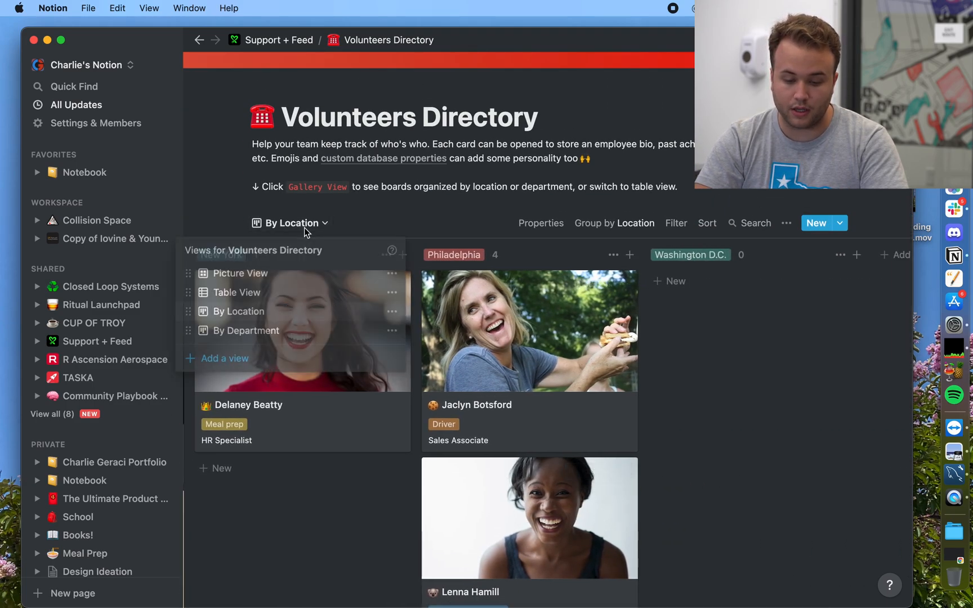
Step: Switch to the By Department board and scroll across its columns
left_click(271, 330)
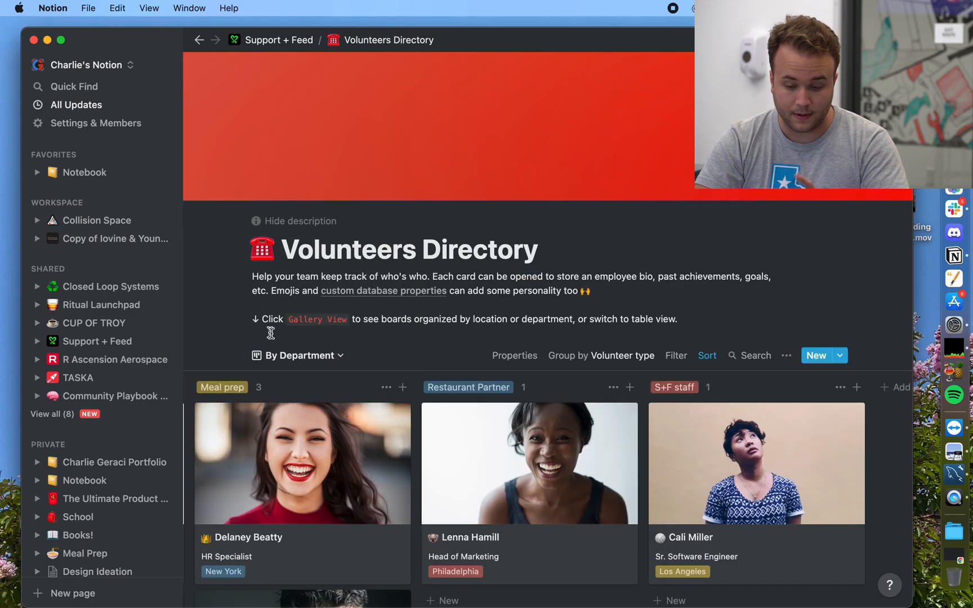
scroll(347, 486, "down", 1)
scroll(348, 485, "left", 6)
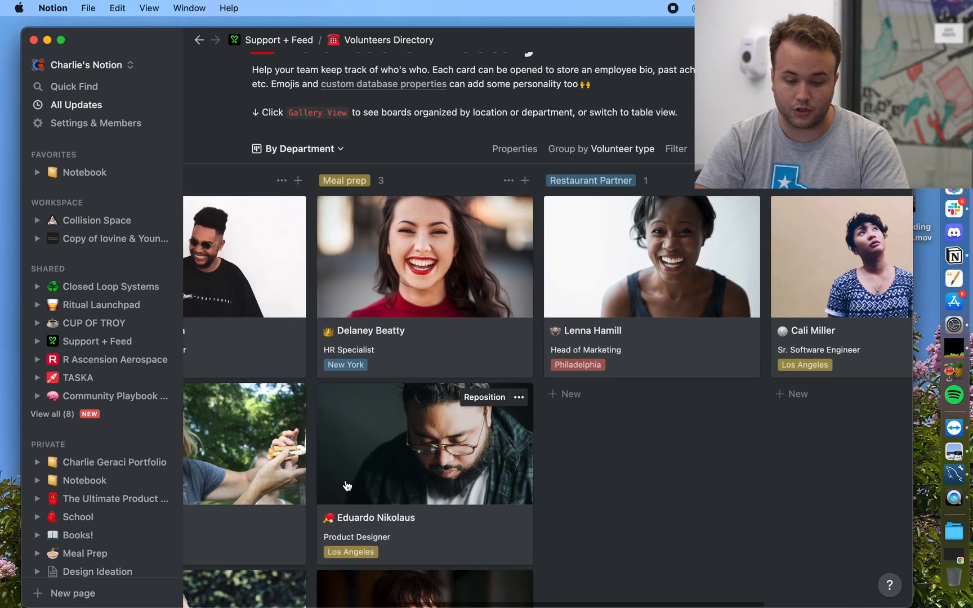
scroll(347, 486, "down", 2)
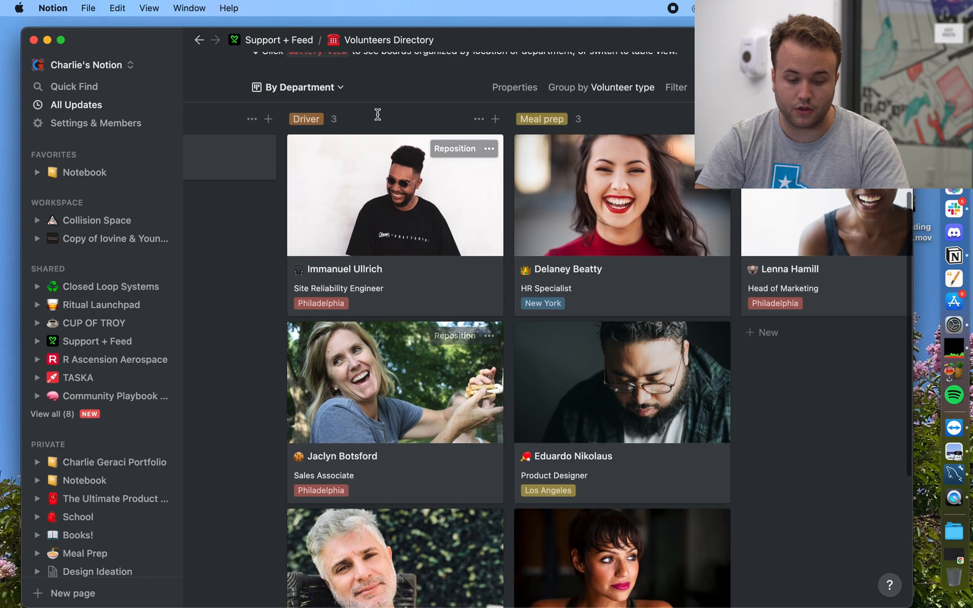
scroll(363, 456, "down", 3)
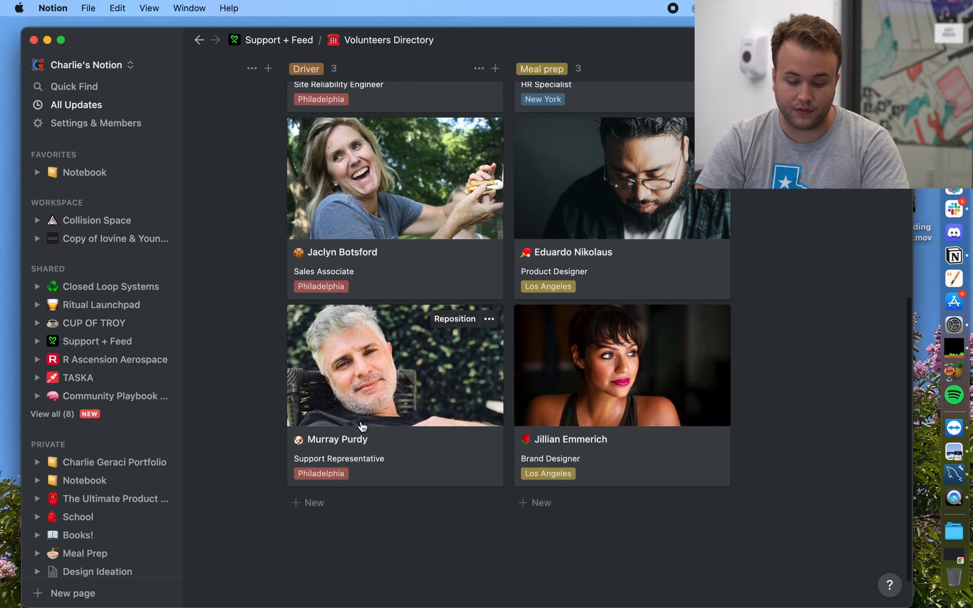
scroll(602, 295, "up", 6)
scroll(591, 423, "down", 5)
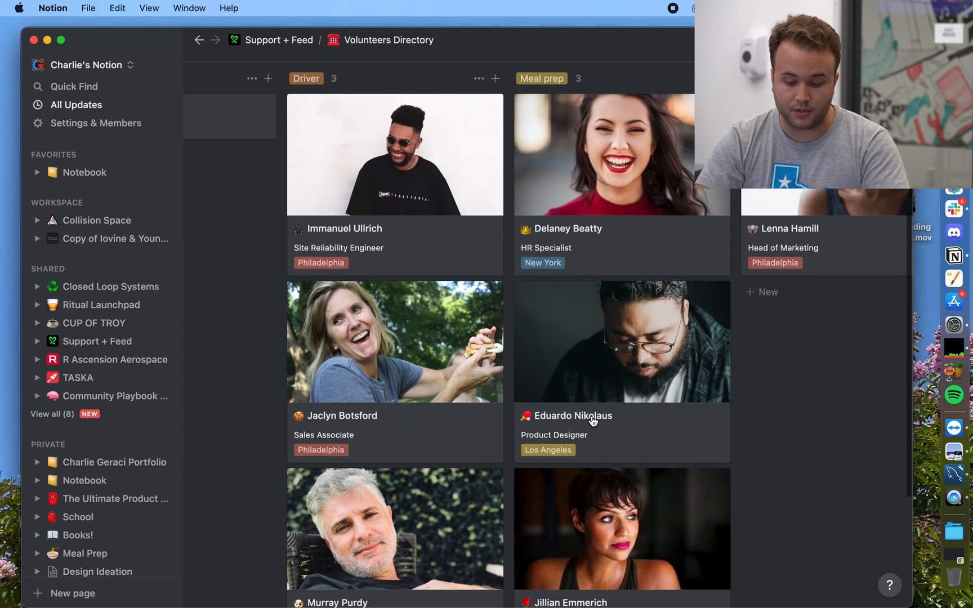
scroll(580, 451, "down", 3)
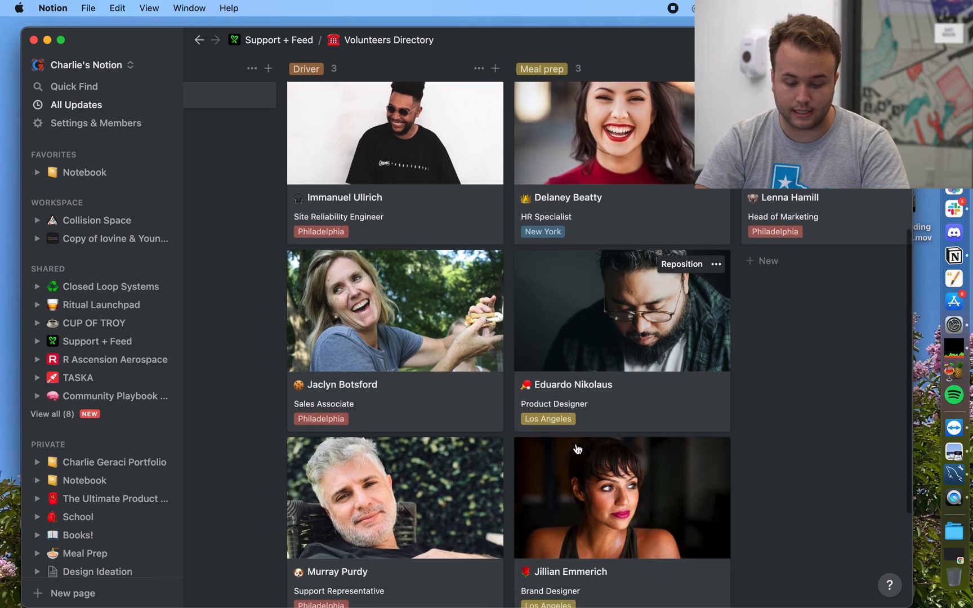
scroll(587, 525, "up", 5)
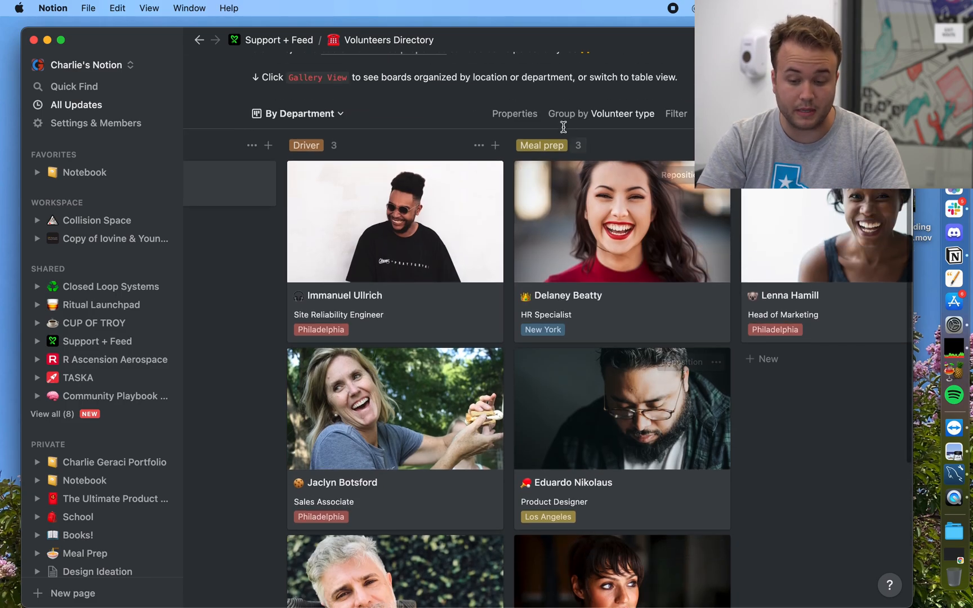
scroll(826, 207, "right", 3)
scroll(826, 206, "right", 12)
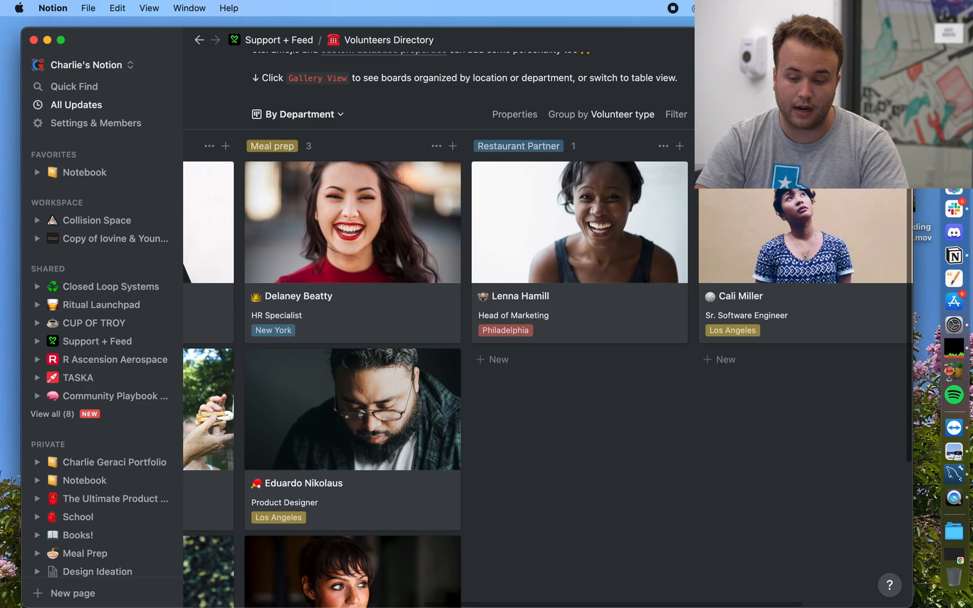
scroll(739, 254, "left", 9)
scroll(741, 256, "left", 1)
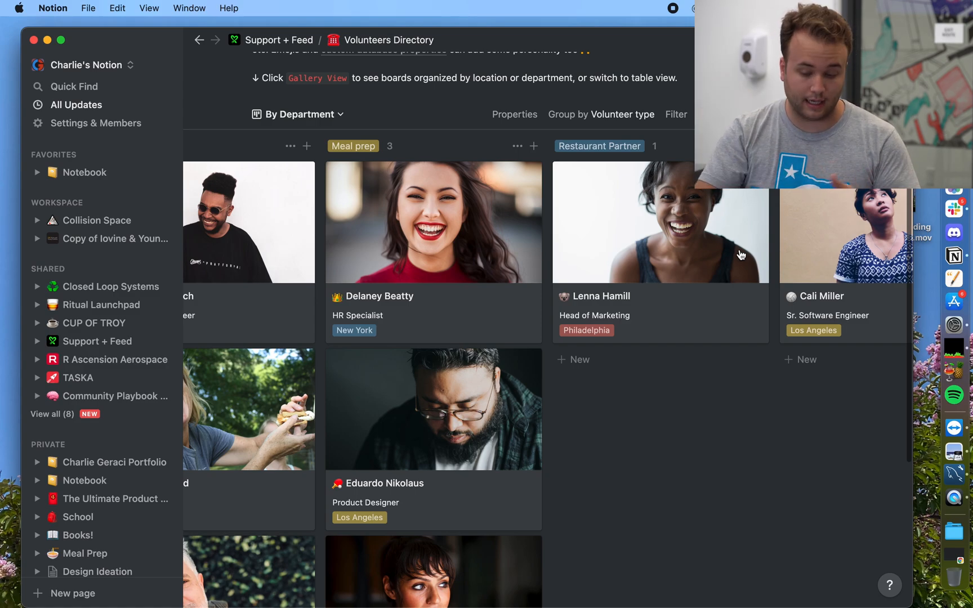
left_click(537, 254)
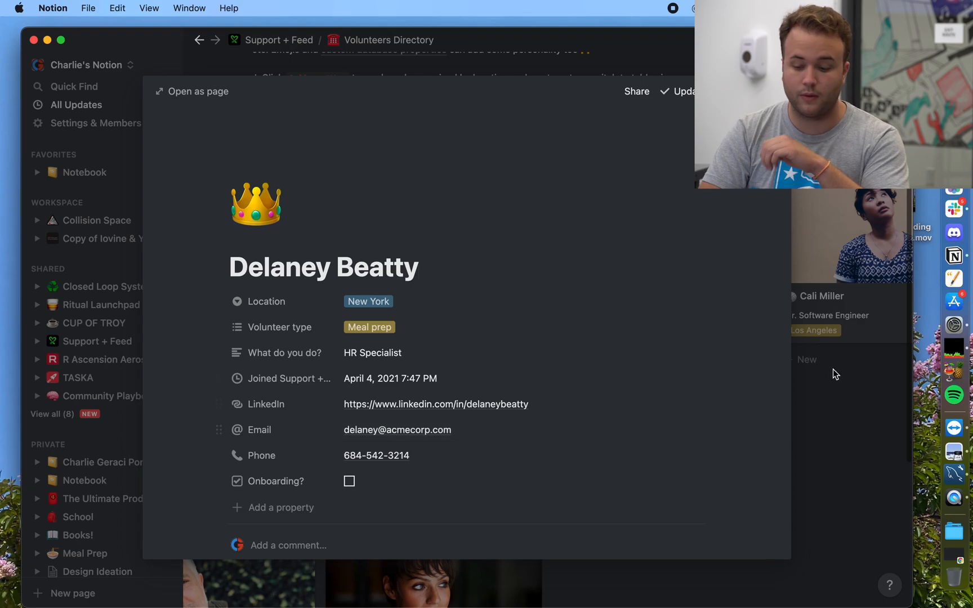
left_click(875, 404)
scroll(442, 481, "down", 5)
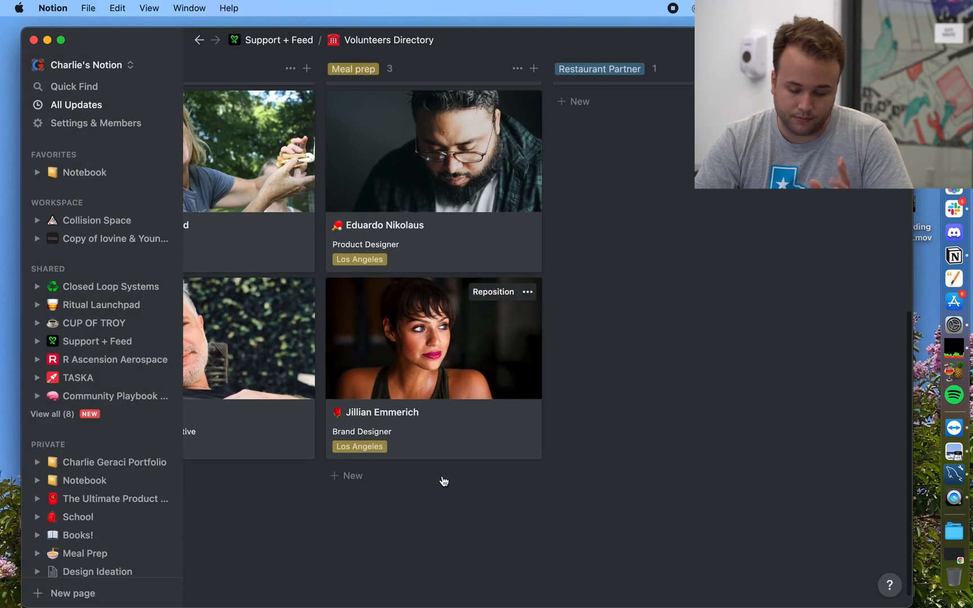
scroll(444, 482, "up", 3)
scroll(443, 480, "up", 10)
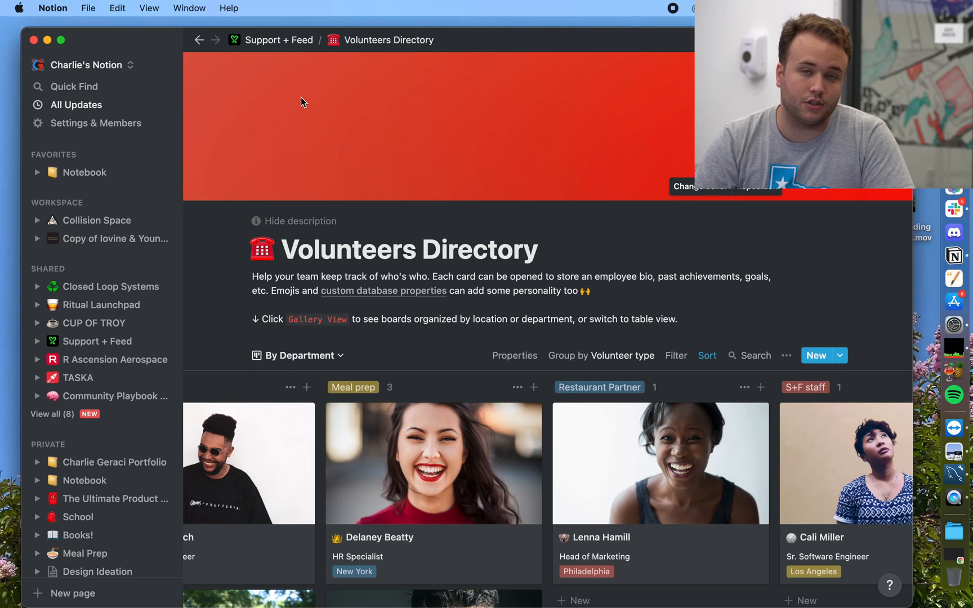
left_click(279, 40)
Step: Scroll the Support + Feed dashboard down to its Volunteers section
scroll(330, 426, "down", 10)
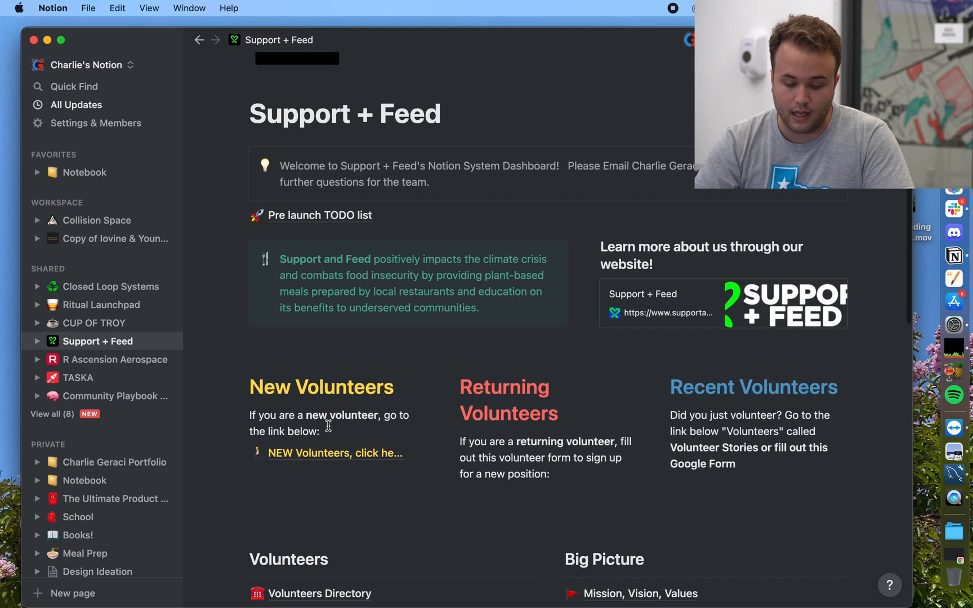
scroll(318, 368, "down", 2)
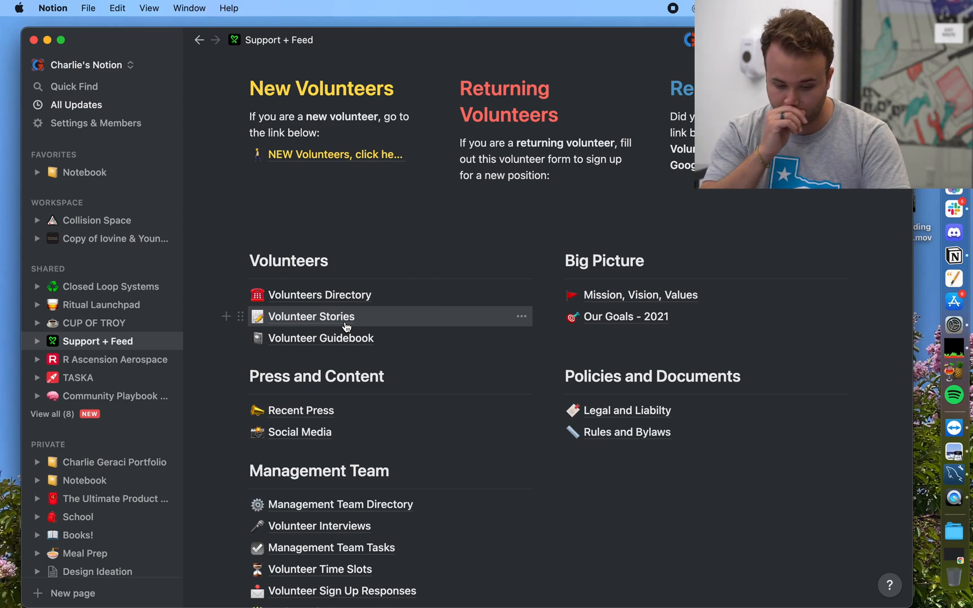
Step: Open the blank Volunteer Guidebook page from the Volunteers links
left_click(345, 338)
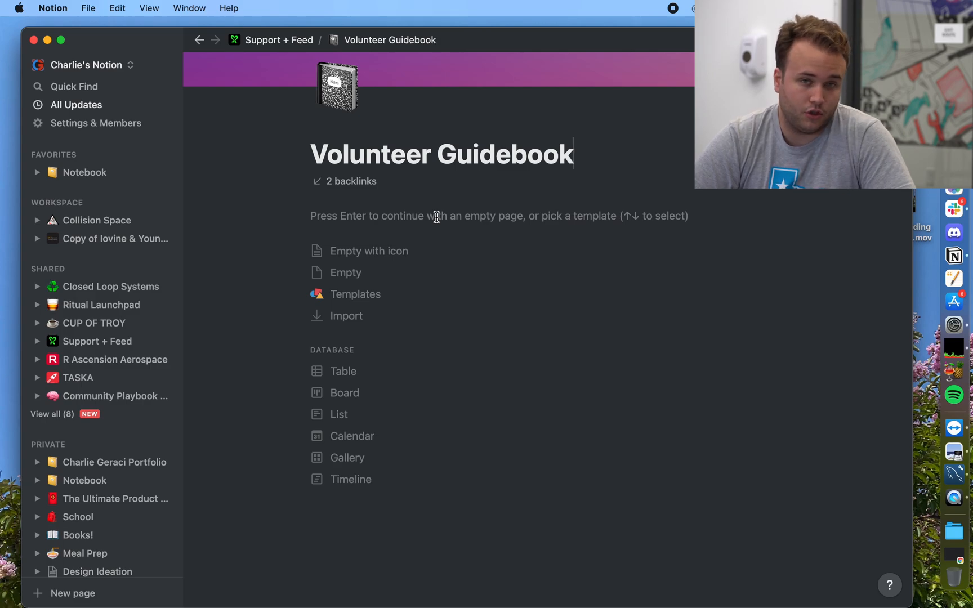
scroll(632, 198, "up", 2)
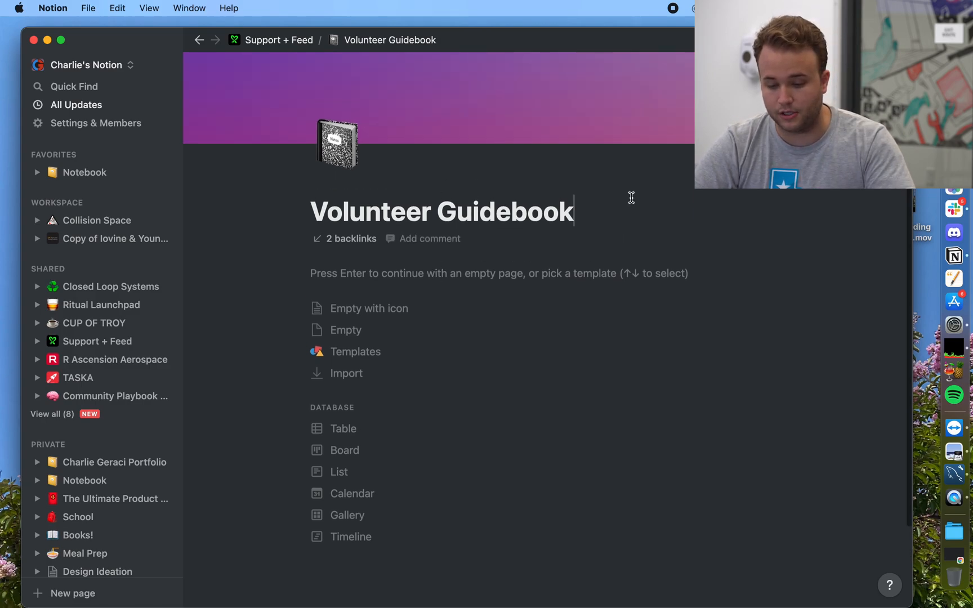
Step: Start the guidebook as an empty page and type 'hey this is some example text in the guidebook'
key("Return")
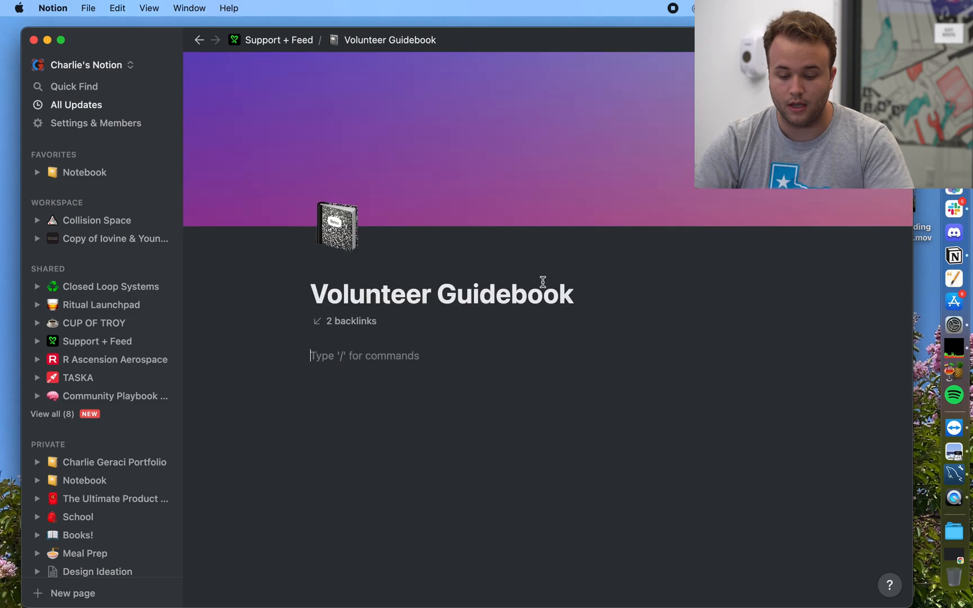
type("he")
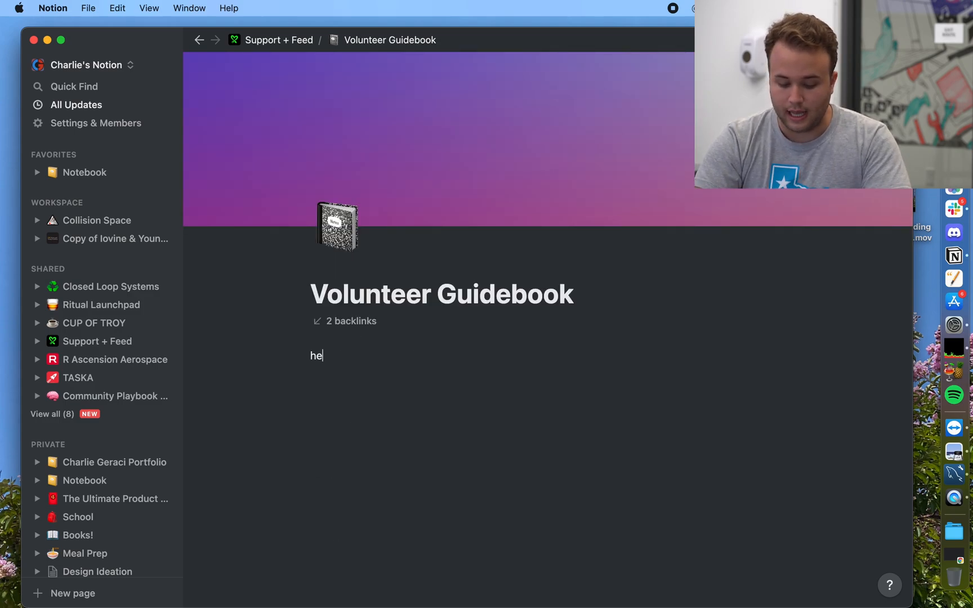
type("y this is some ex")
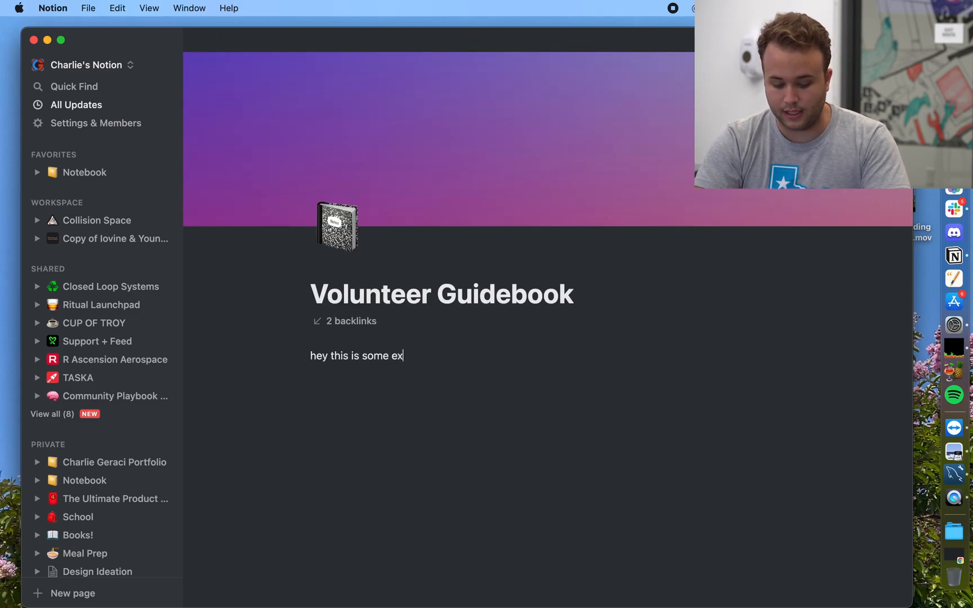
type("ample text ")
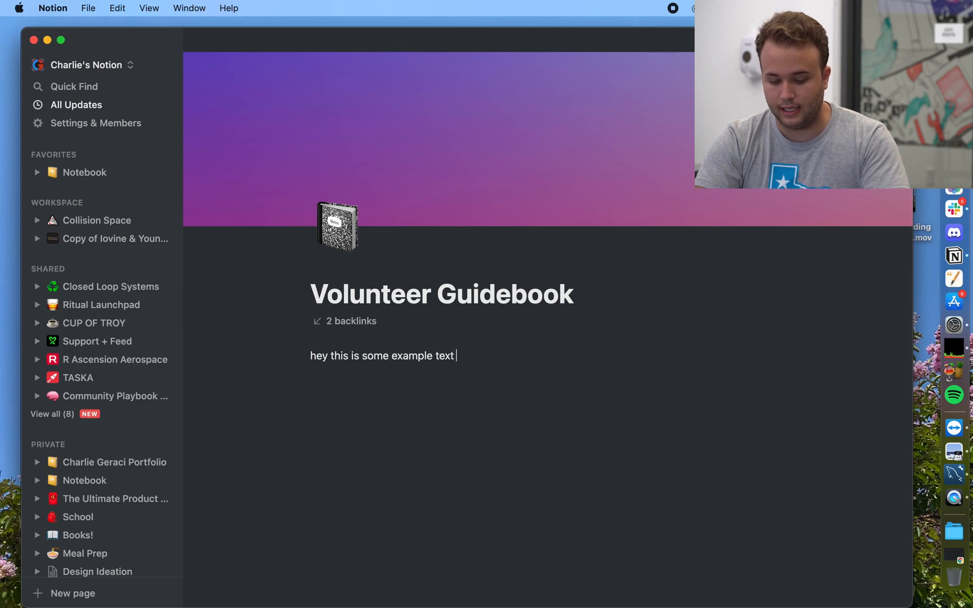
type("in the guide")
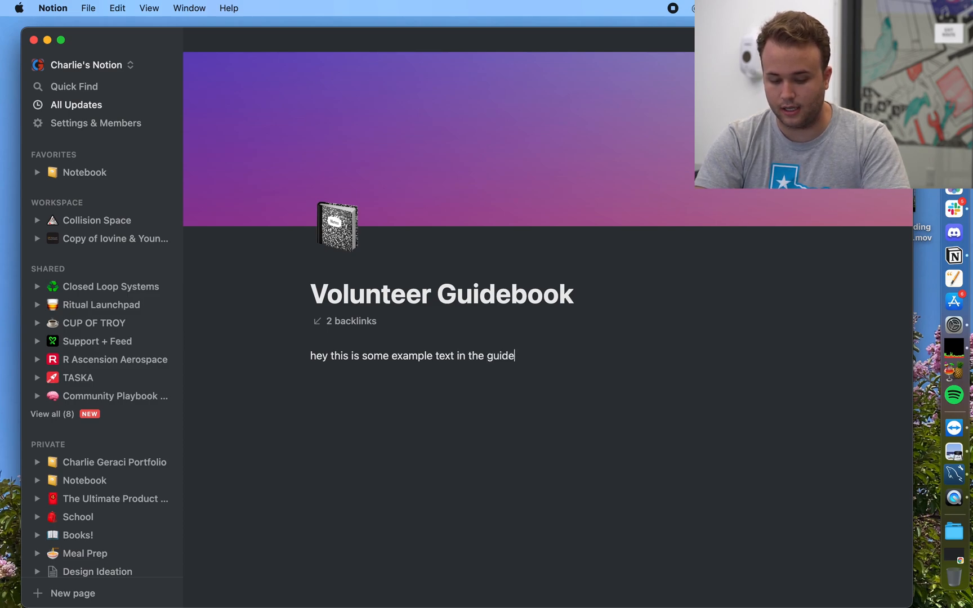
type("book")
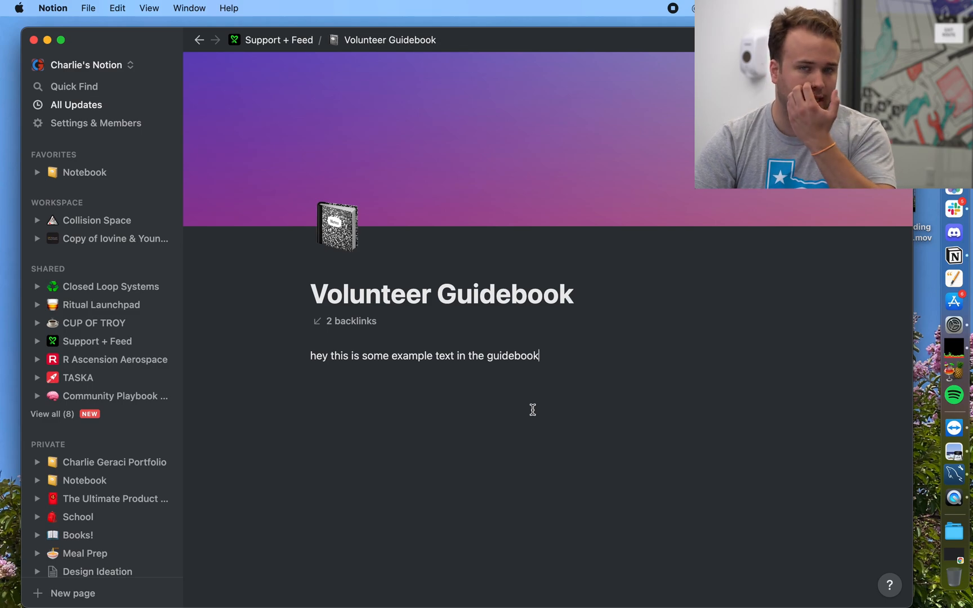
Step: Add a line that @-mentions a teammate followed by 'check this out! This is a test message please ignore', then select it
key("Return")
type("@re")
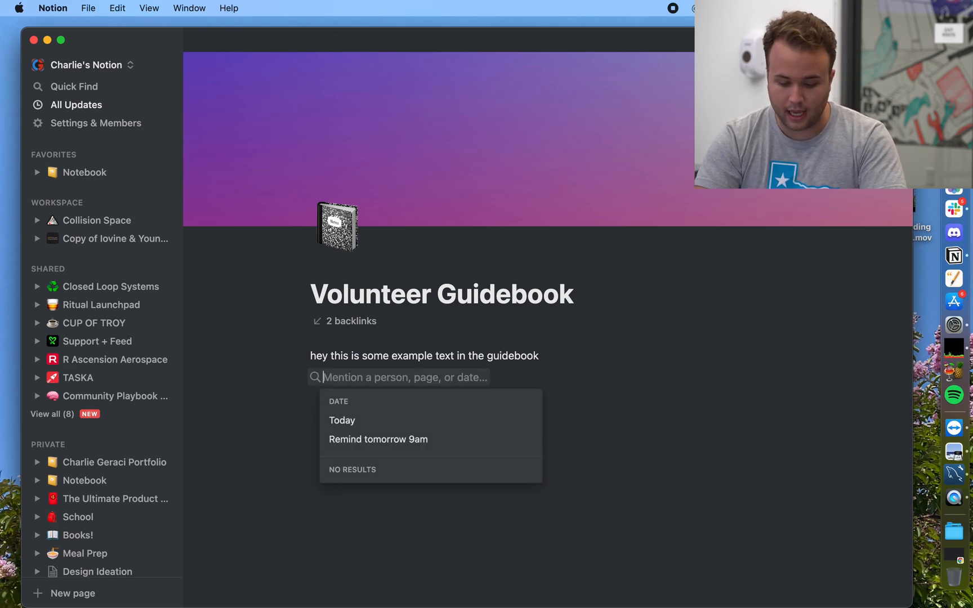
key("BackSpace")
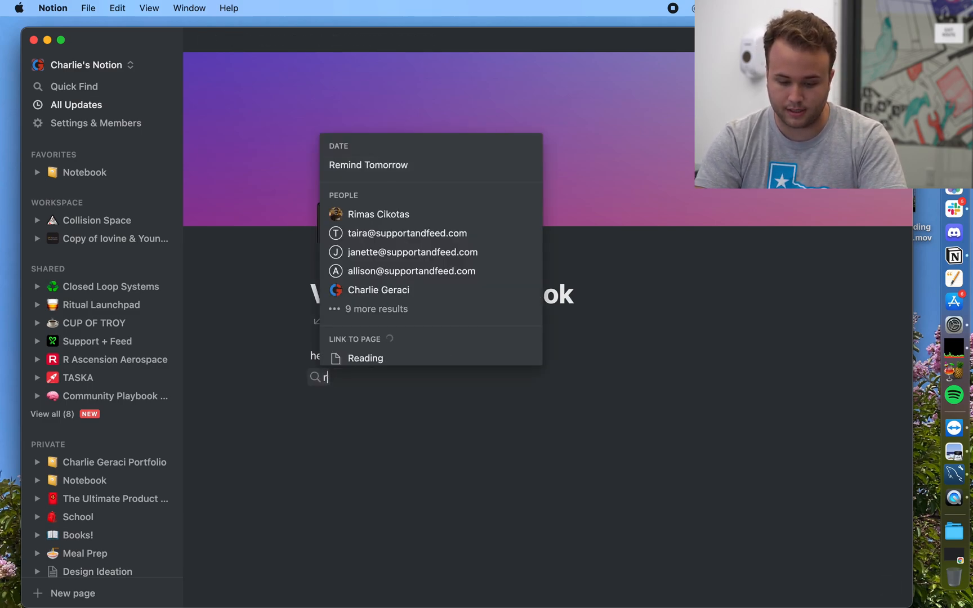
left_click(426, 214)
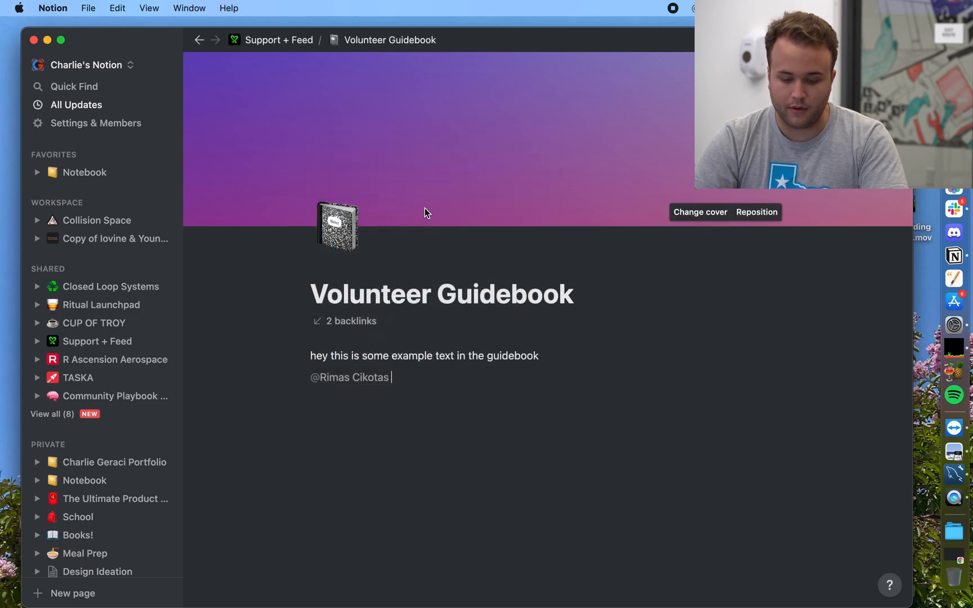
type("check this out! ")
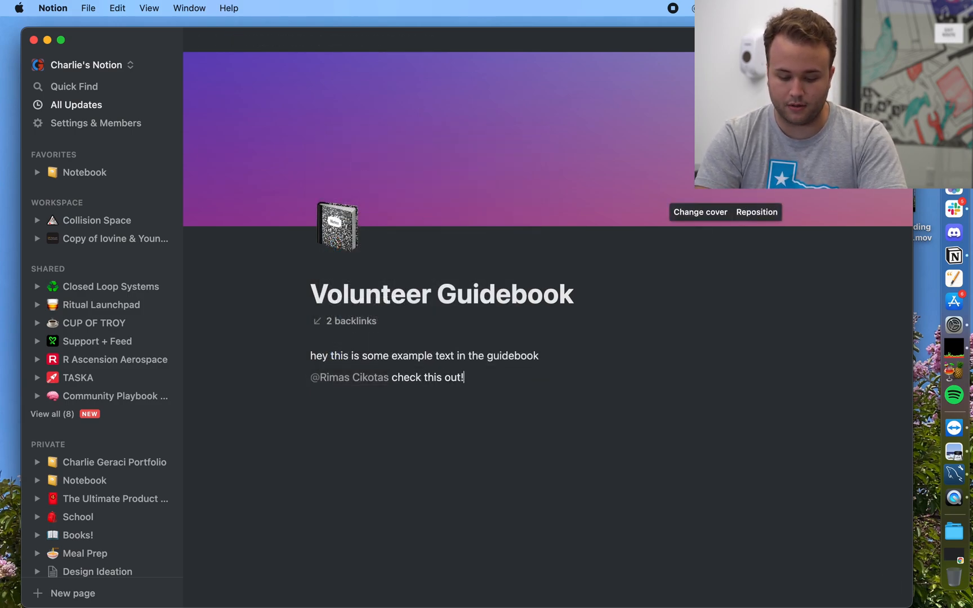
type("This is a")
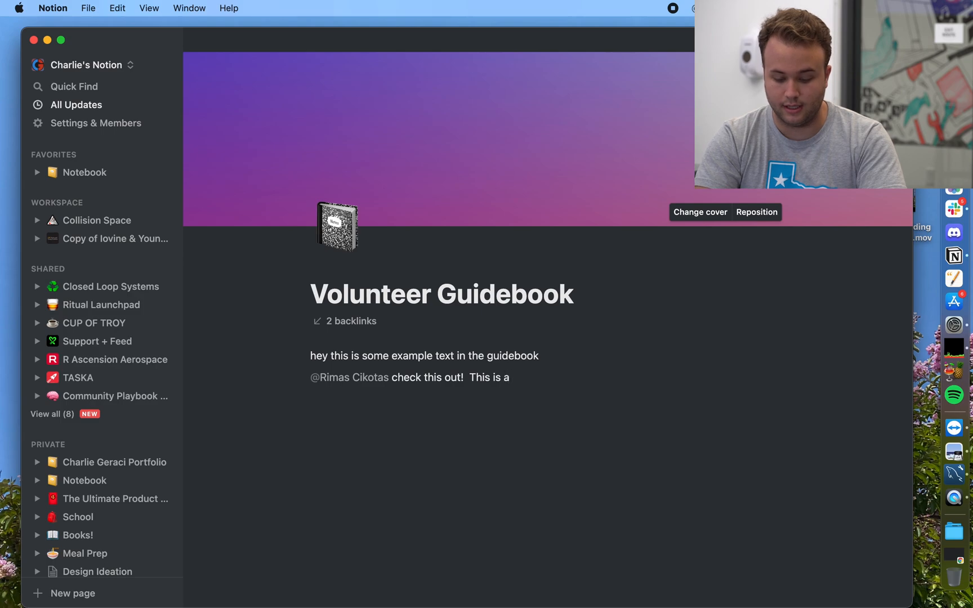
type(" test message ")
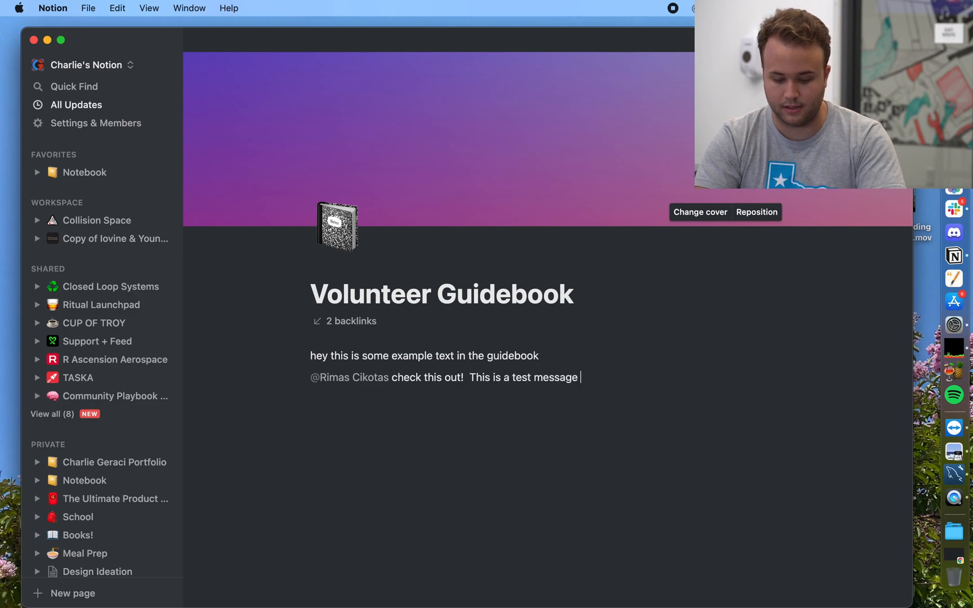
type("please i")
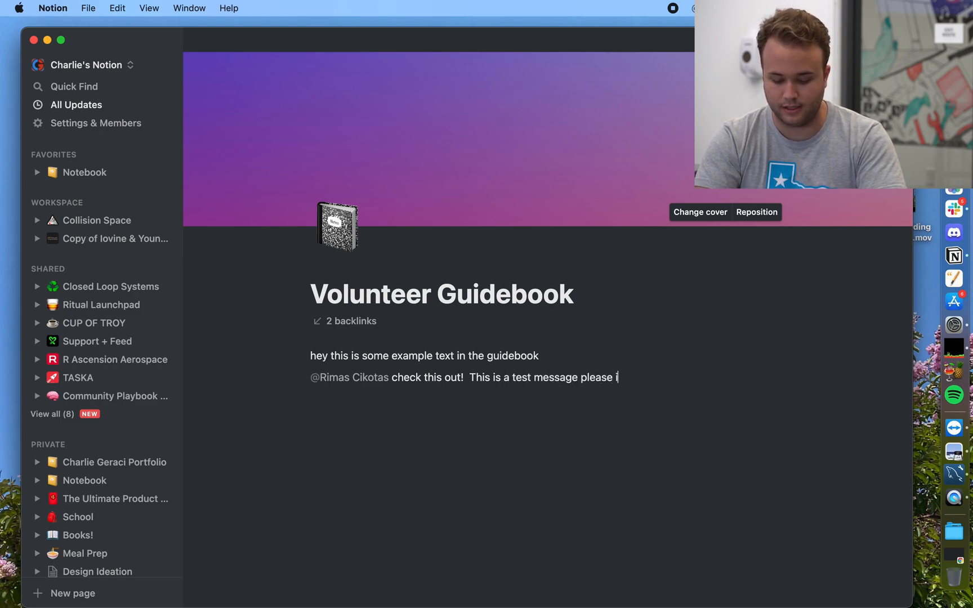
type("gnore!")
key("BackSpace")
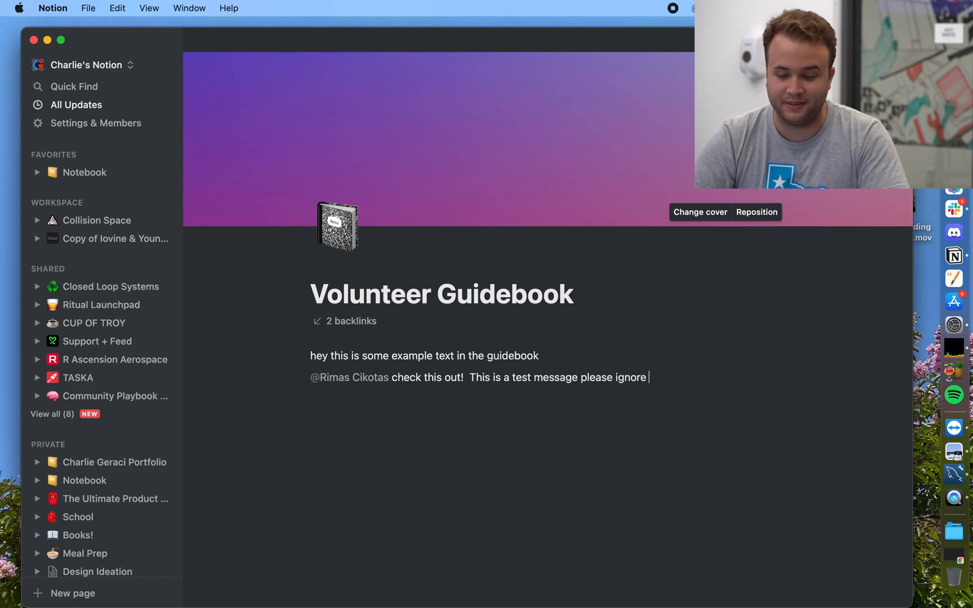
type("!")
key("BackSpace")
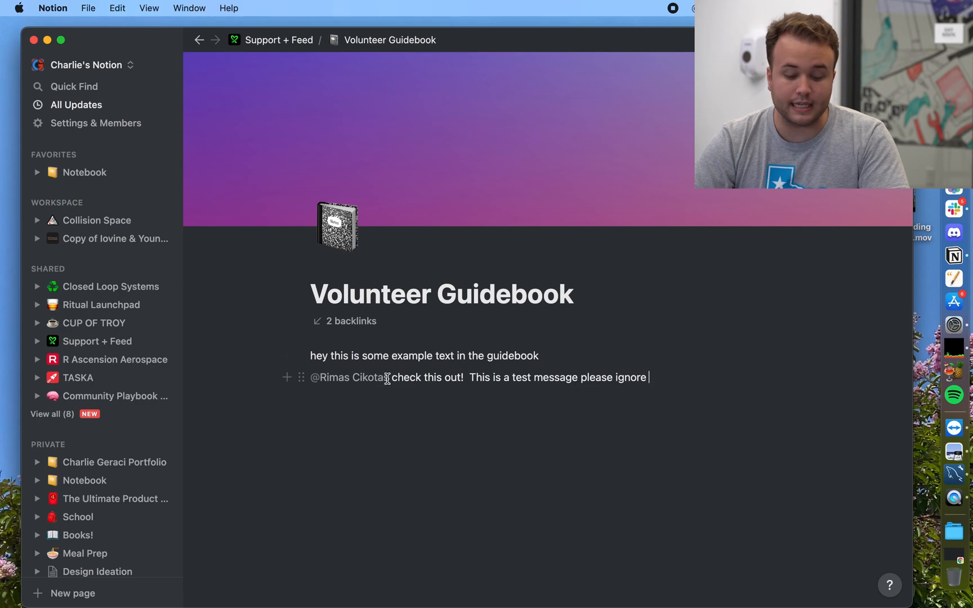
left_click(313, 381)
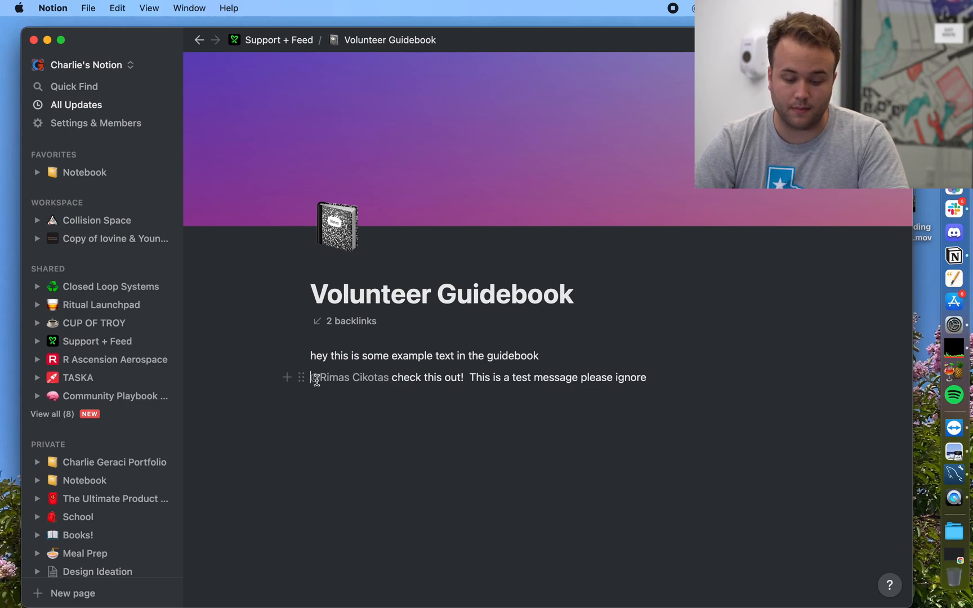
triple_click(398, 387)
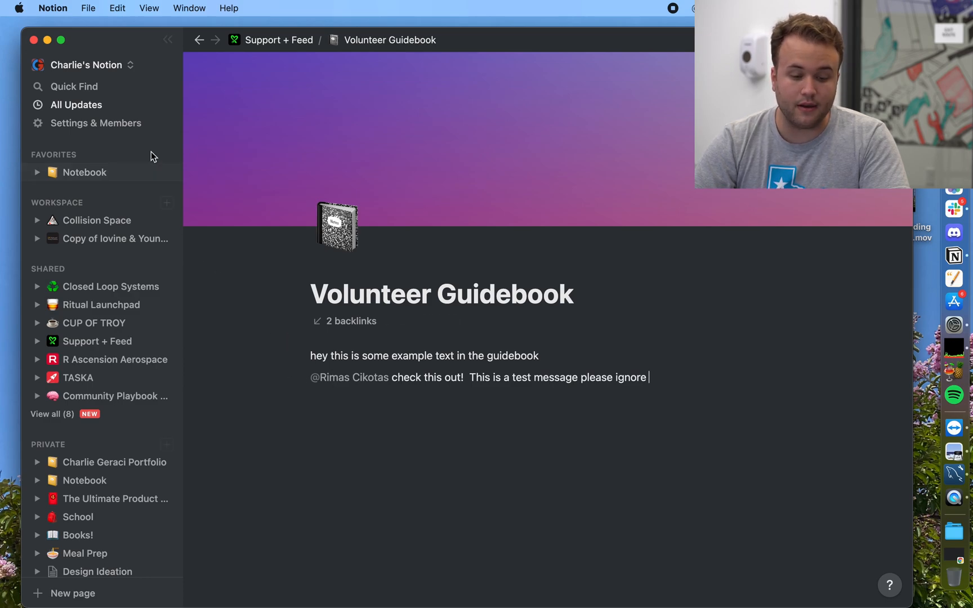
left_click(102, 106)
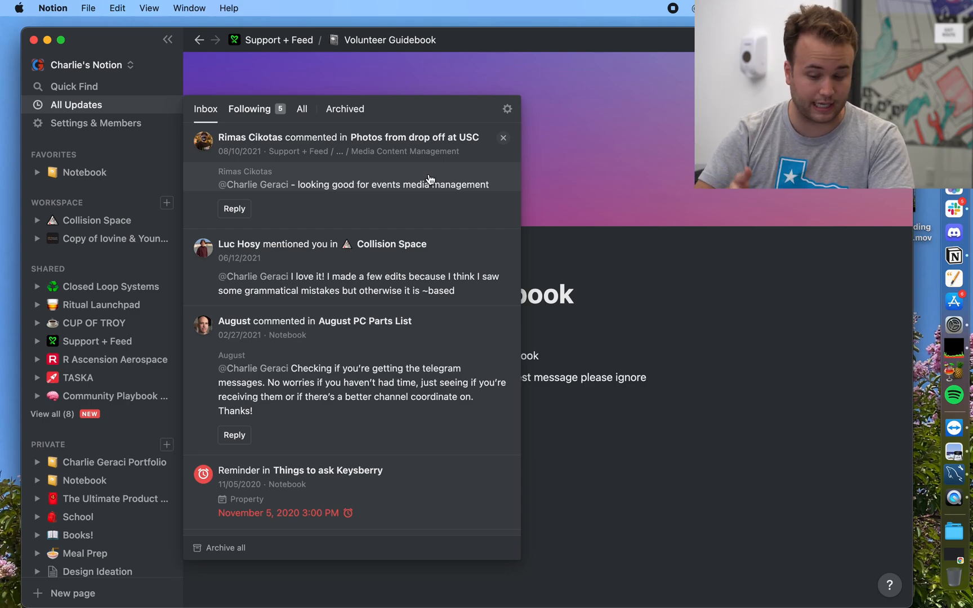
left_click(725, 365)
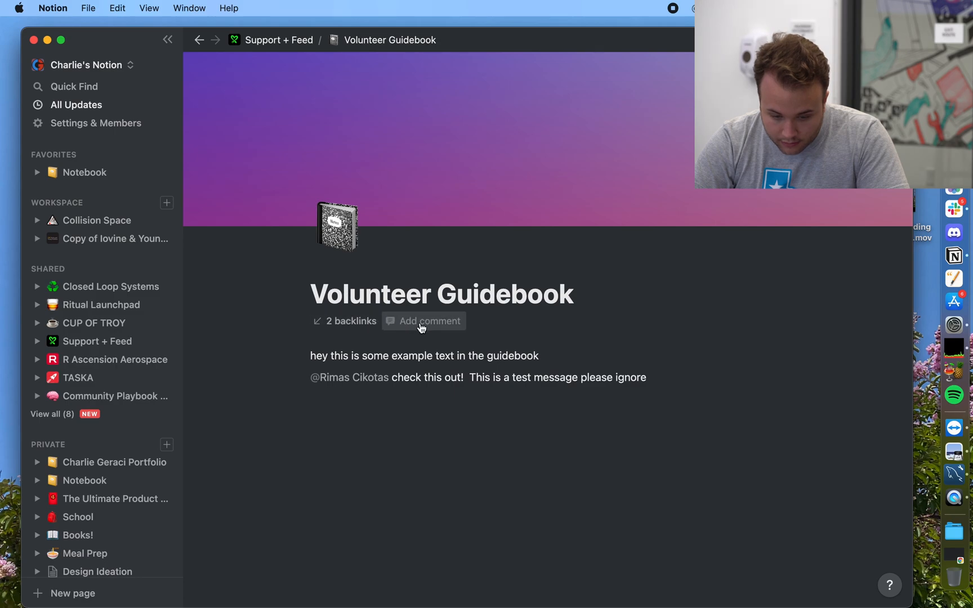
Step: Draft a page comment reading 'Hey team, here is the example for the guidebook'
left_click(421, 324)
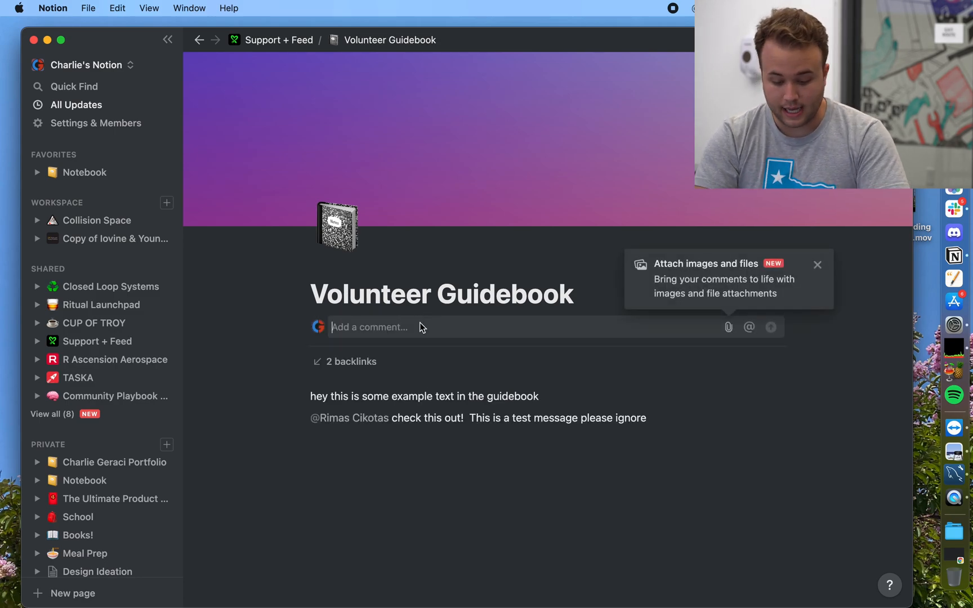
type("Hey team , ")
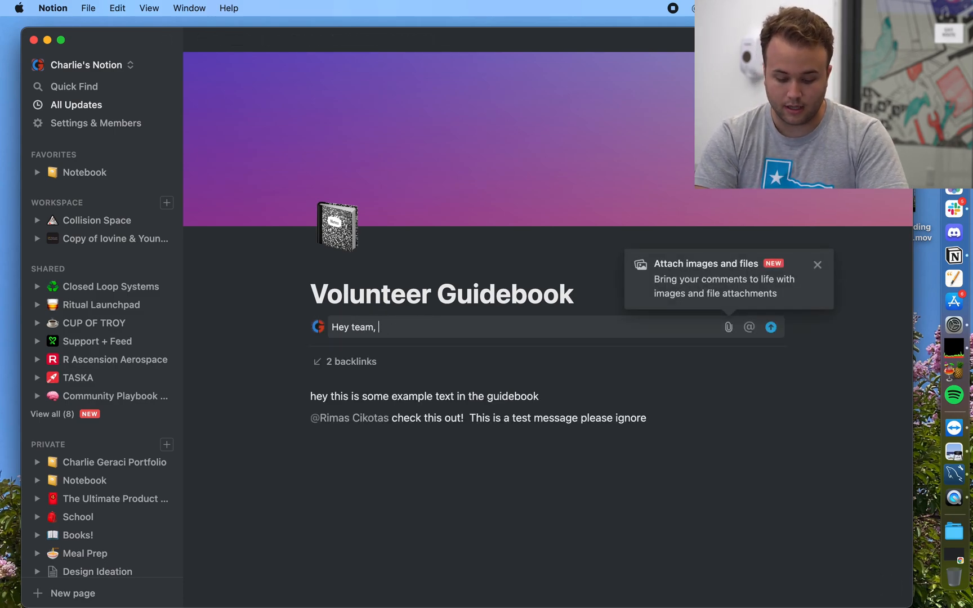
type("here is the texample")
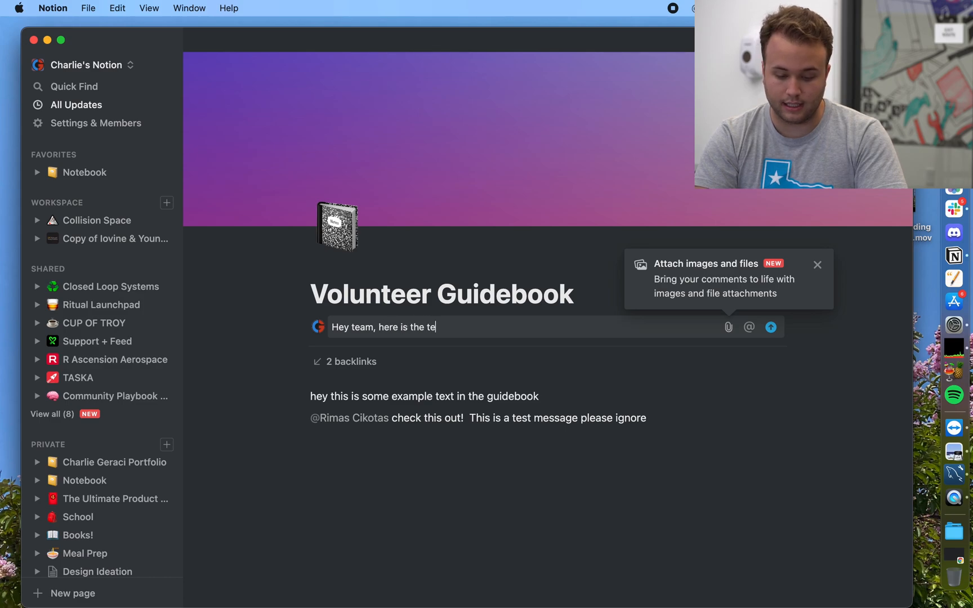
key("BackSpace")
key("BackSpace")
key("BackSpace")
key("BackSpace")
key("BackSpace")
key("BackSpace")
key("BackSpace")
key("BackSpace")
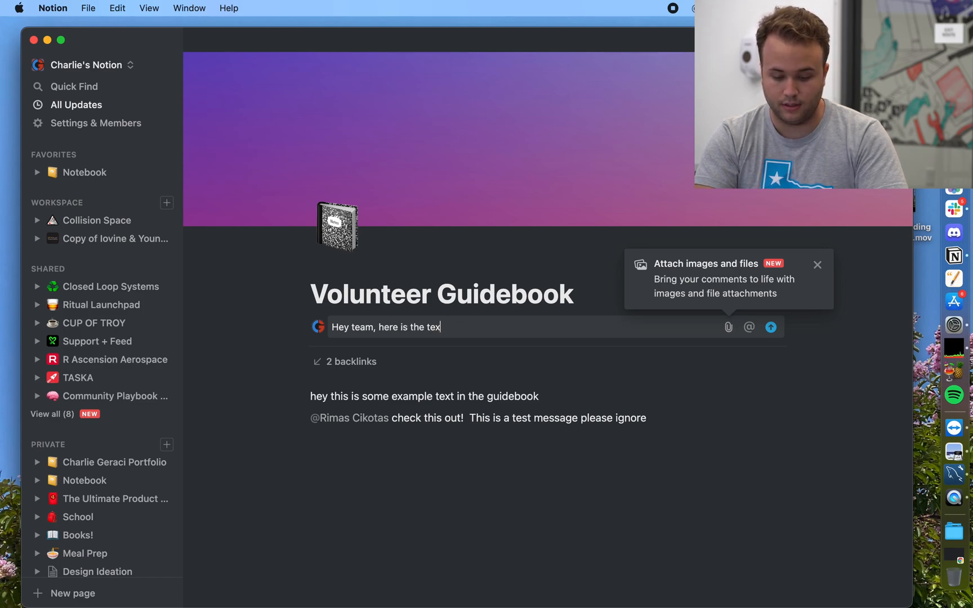
type("example ")
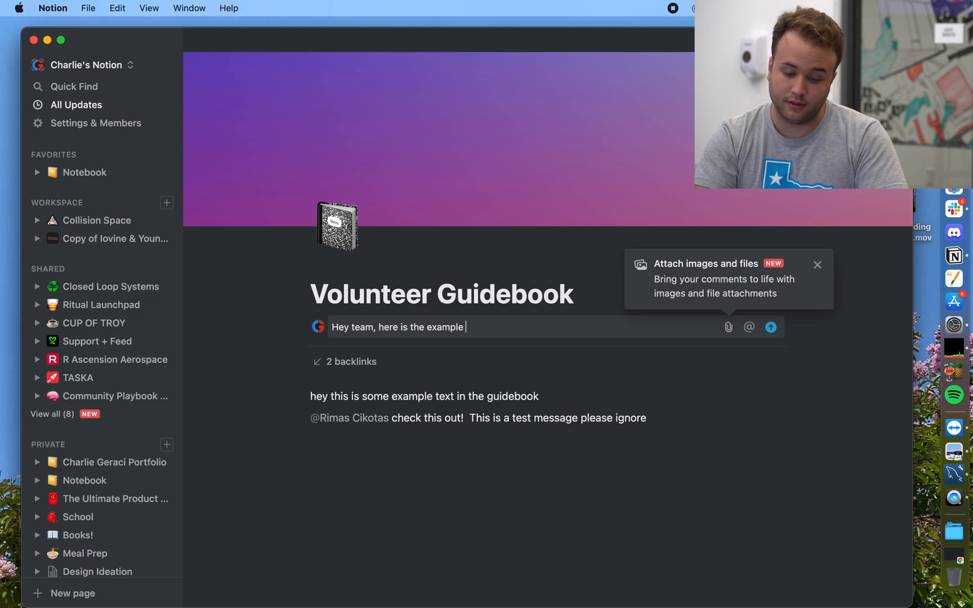
type("for the guidebook")
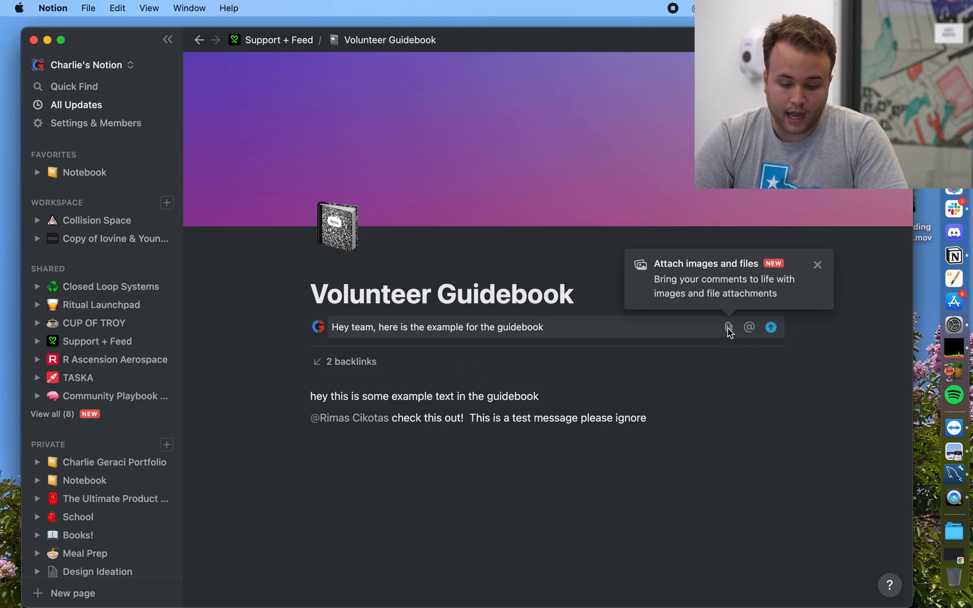
Step: Add a 'Next Tuesday 3pm' date mention (September 14, 2021 3:00 PM) to the comment and open All Updates
left_click(749, 331)
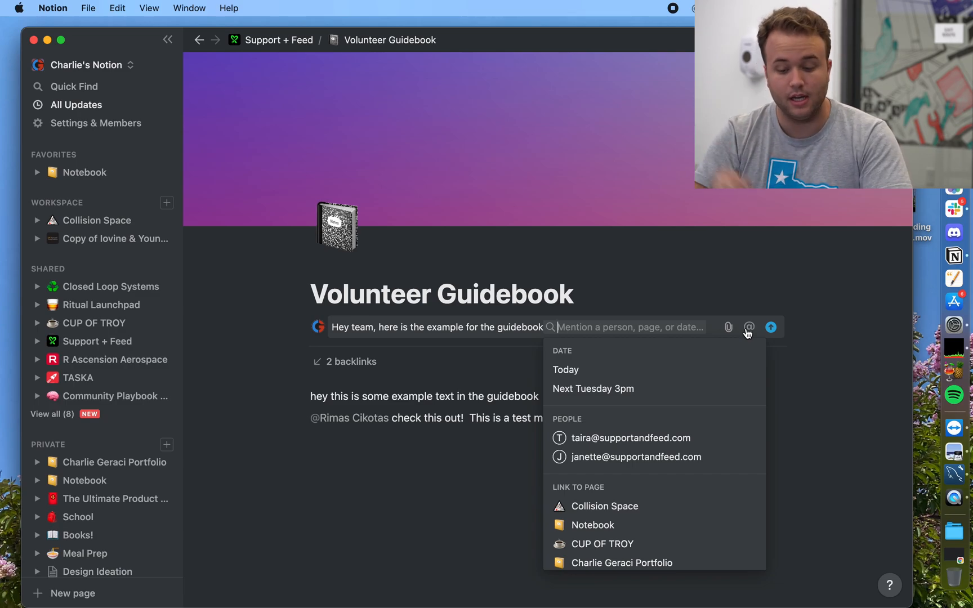
left_click(640, 387)
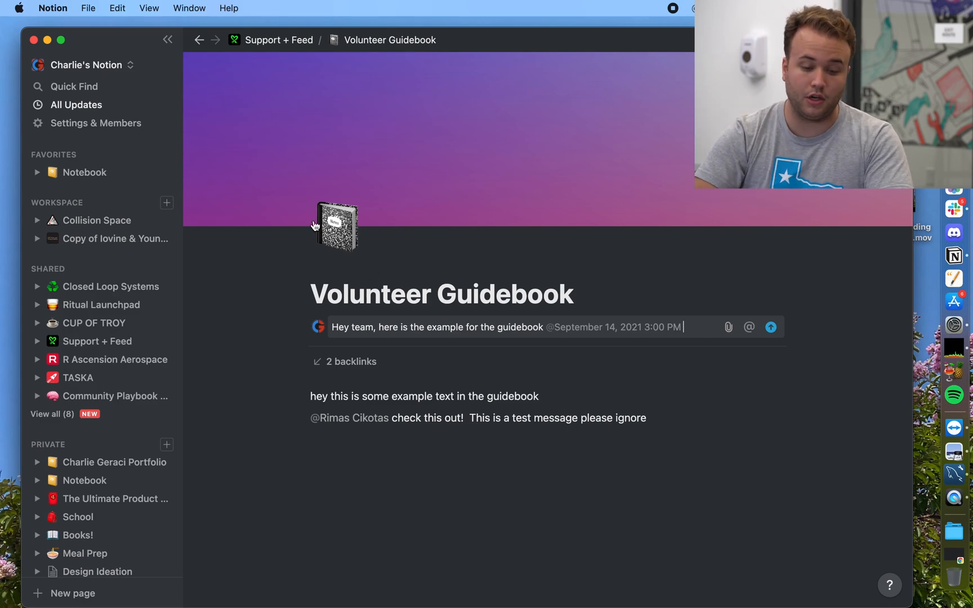
left_click(56, 107)
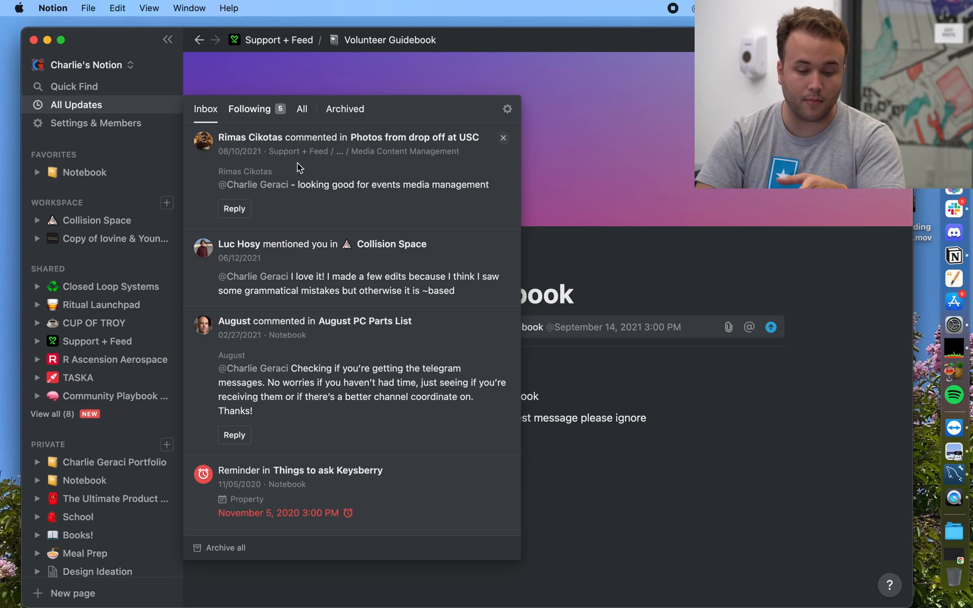
Step: Browse edits under the Following tab, return to the Inbox, and dismiss the updates panel
left_click(260, 116)
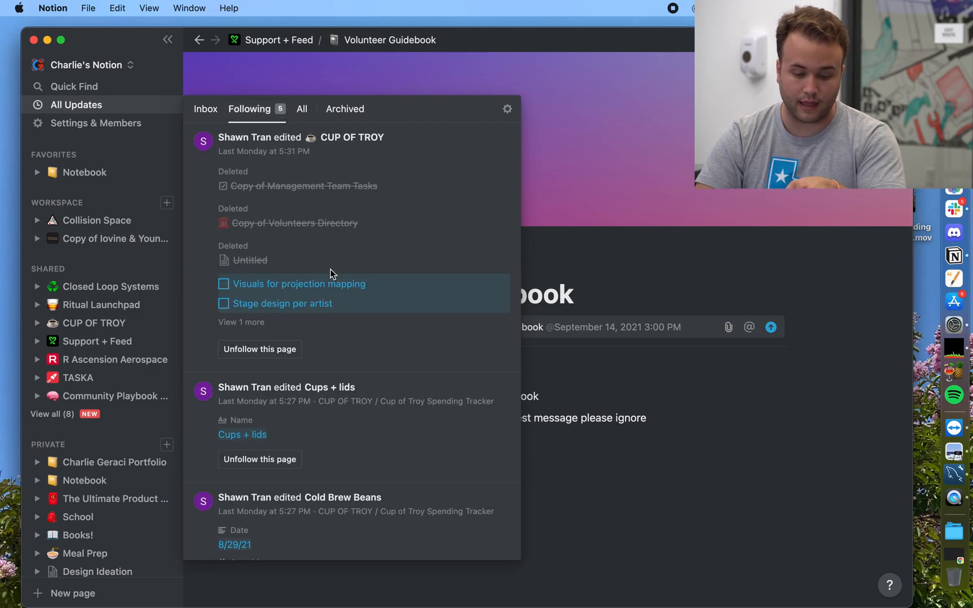
scroll(293, 432, "down", 2)
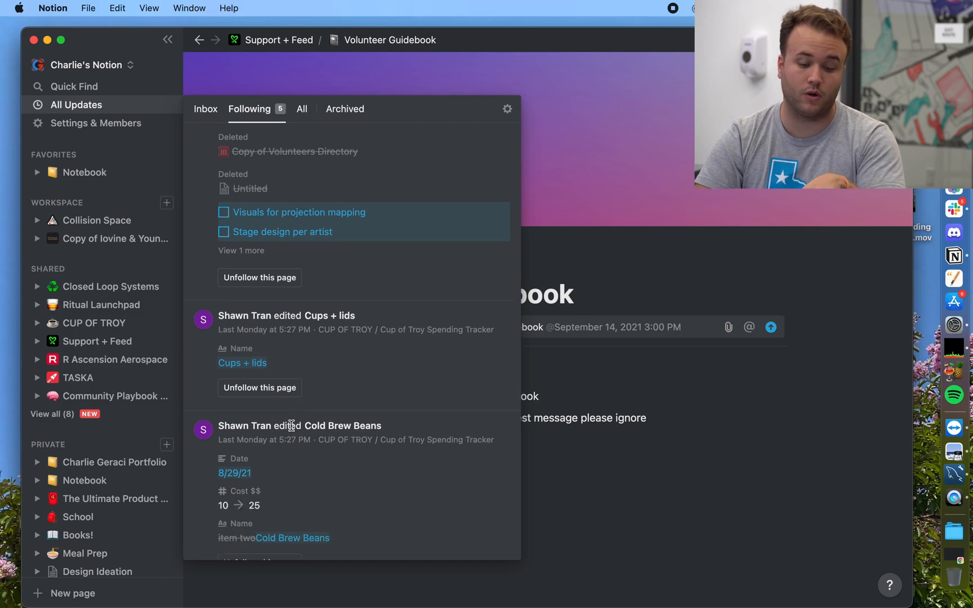
scroll(292, 425, "up", 3)
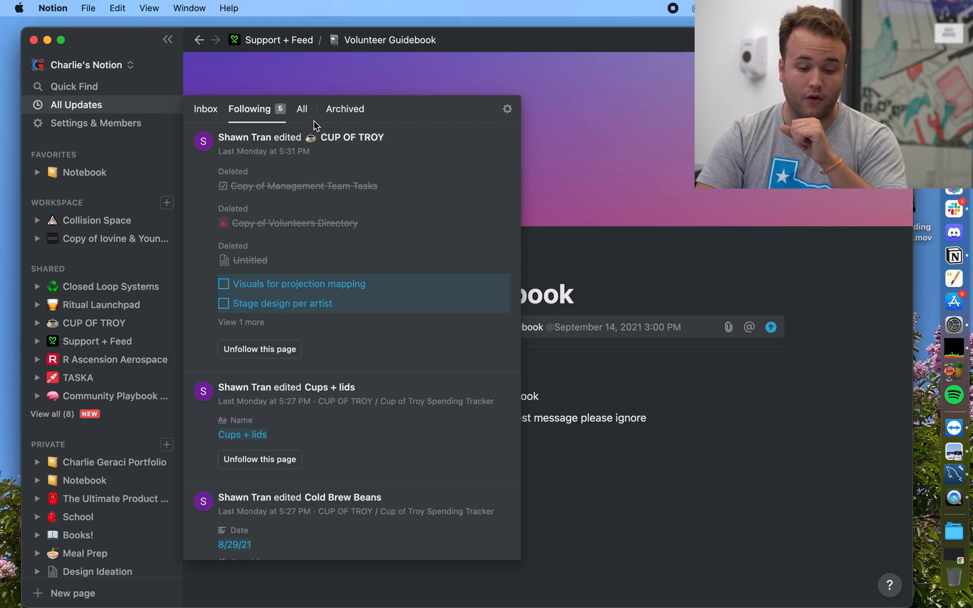
left_click(206, 110)
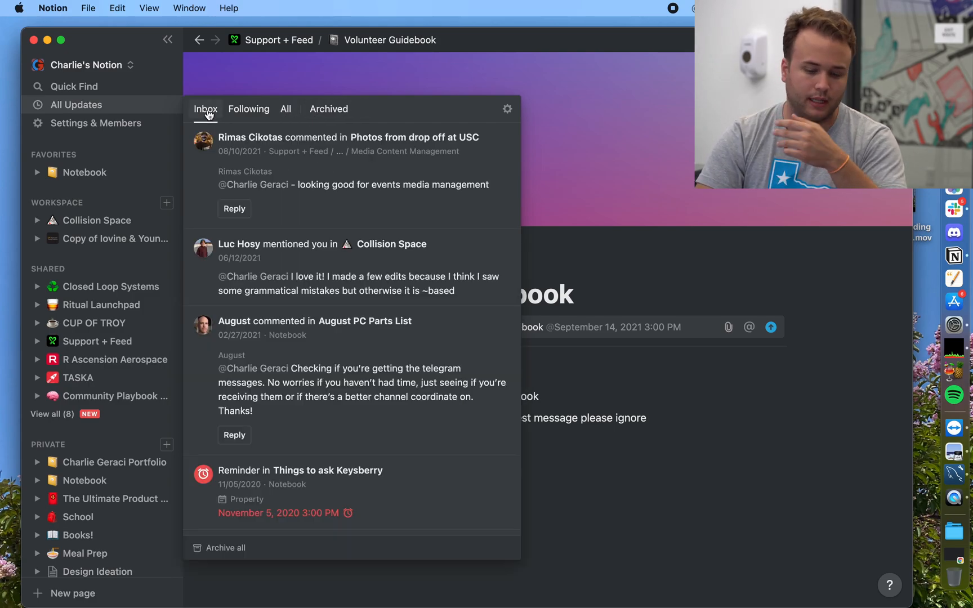
left_click(644, 258)
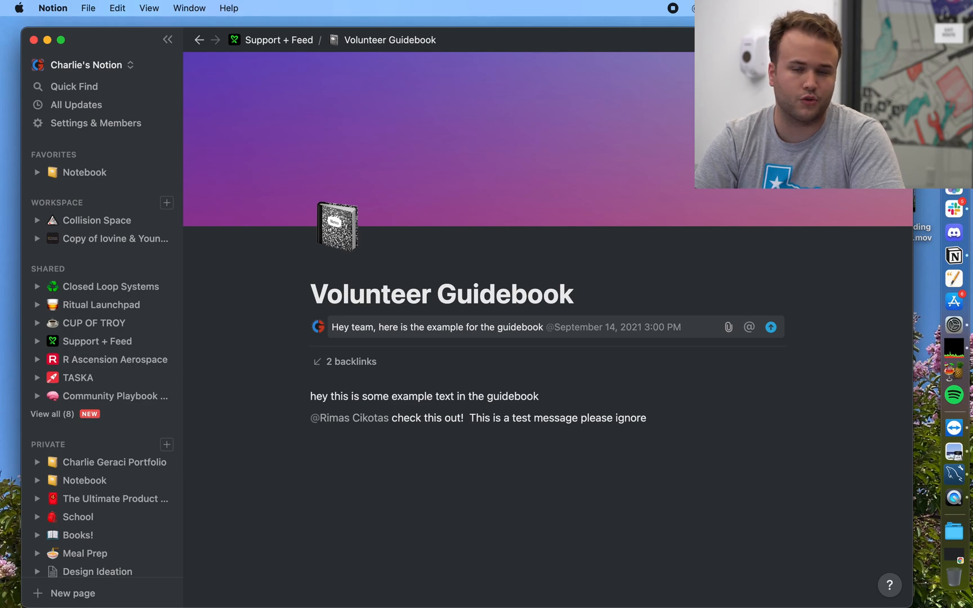
Step: Open the Volunteer Guidebook's Share settings and review the guests with Can edit access
left_click(762, 40)
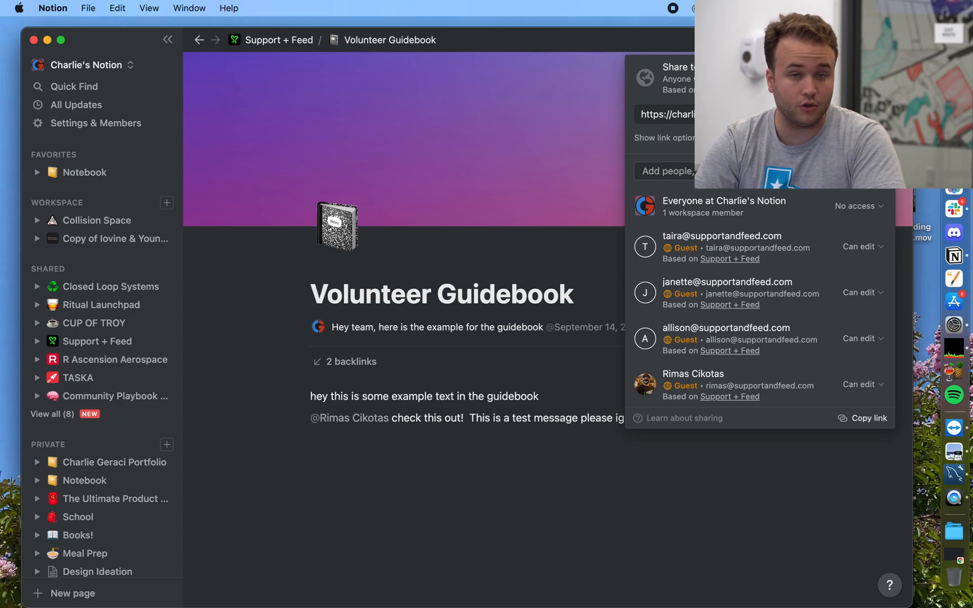
scroll(756, 335, "down", 5)
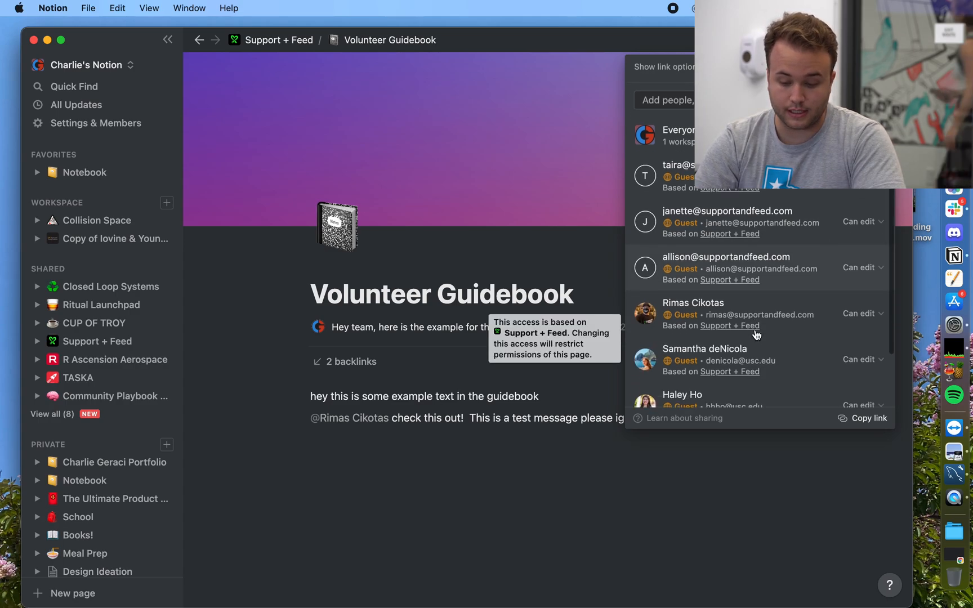
scroll(756, 334, "up", 5)
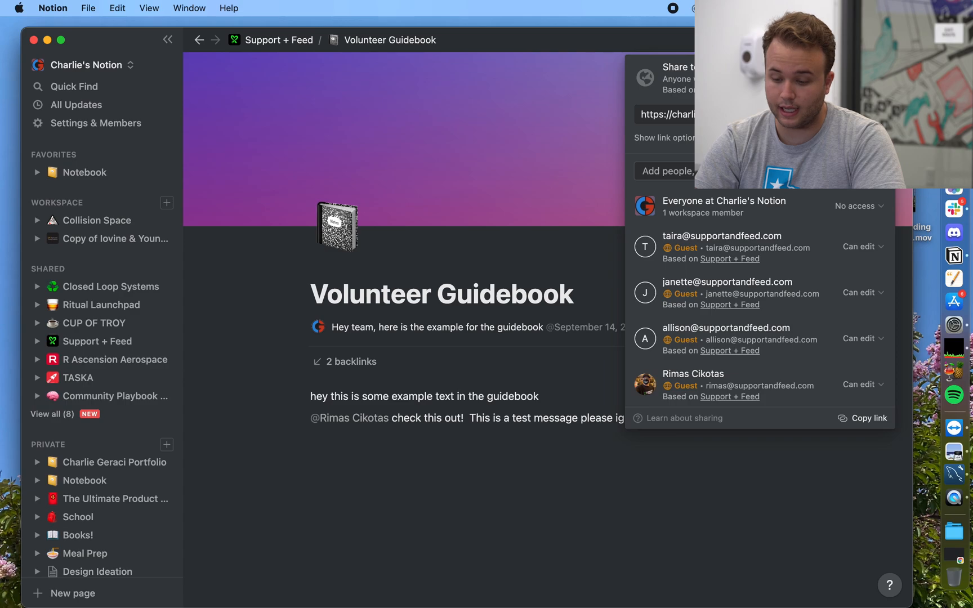
right_click(955, 163)
Step: Load the shared Volunteer Guidebook link in a new Chrome incognito window
left_click(811, 168)
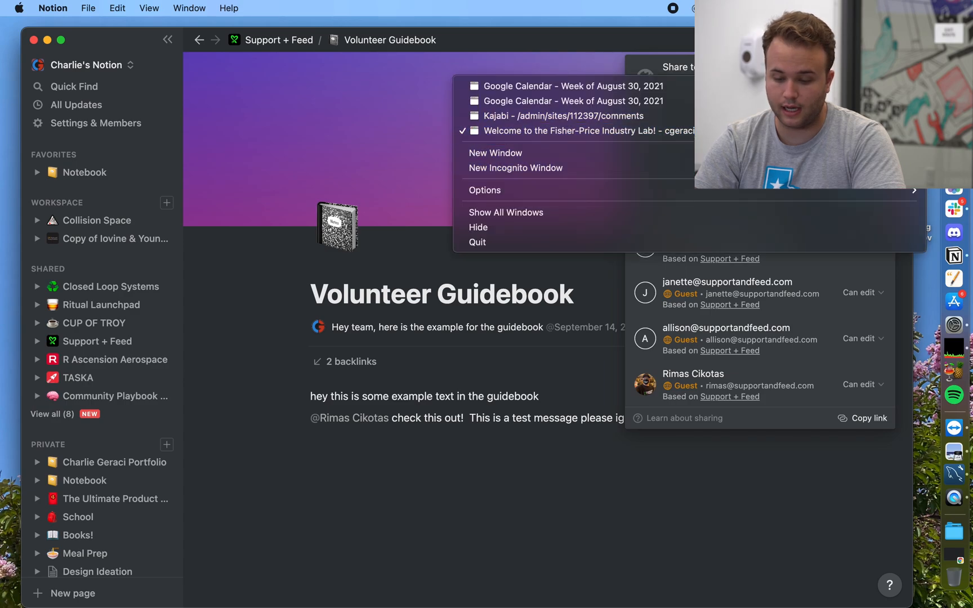
key("Return")
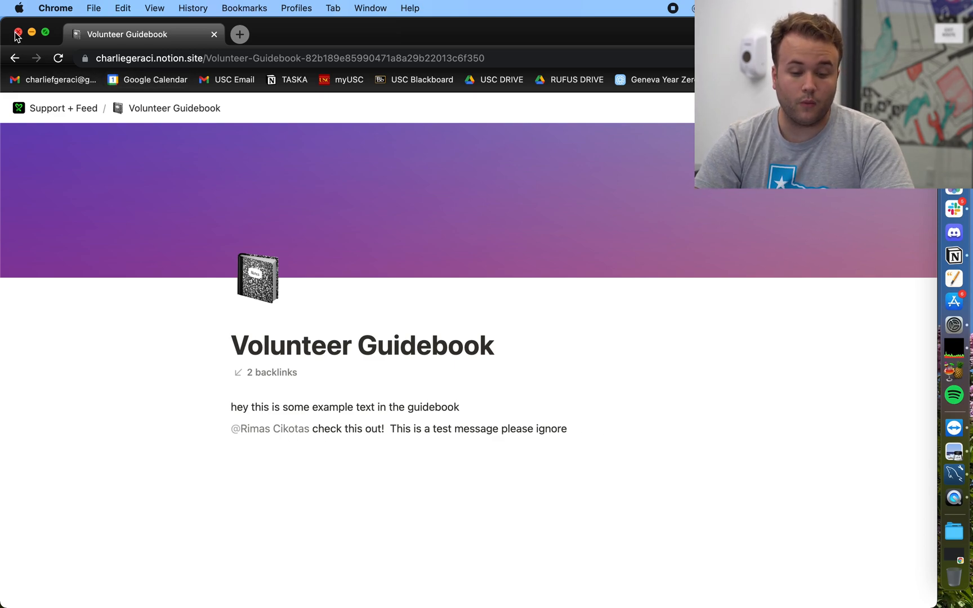
Step: Browse the public parent Support + Feed page, then close the incognito window
left_click(43, 108)
scroll(244, 412, "down", 3)
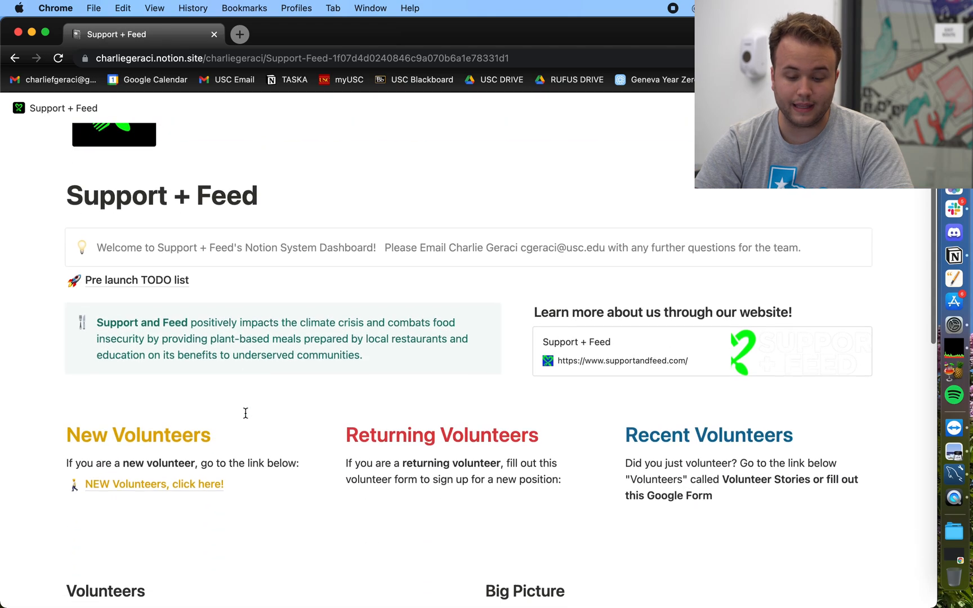
scroll(246, 413, "down", 5)
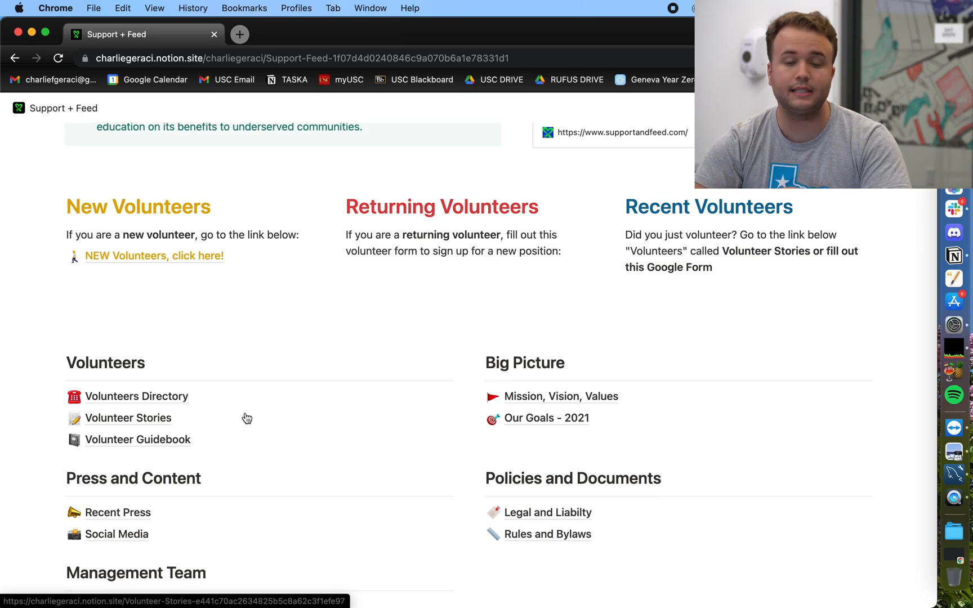
scroll(247, 418, "up", 7)
scroll(247, 418, "down", 5)
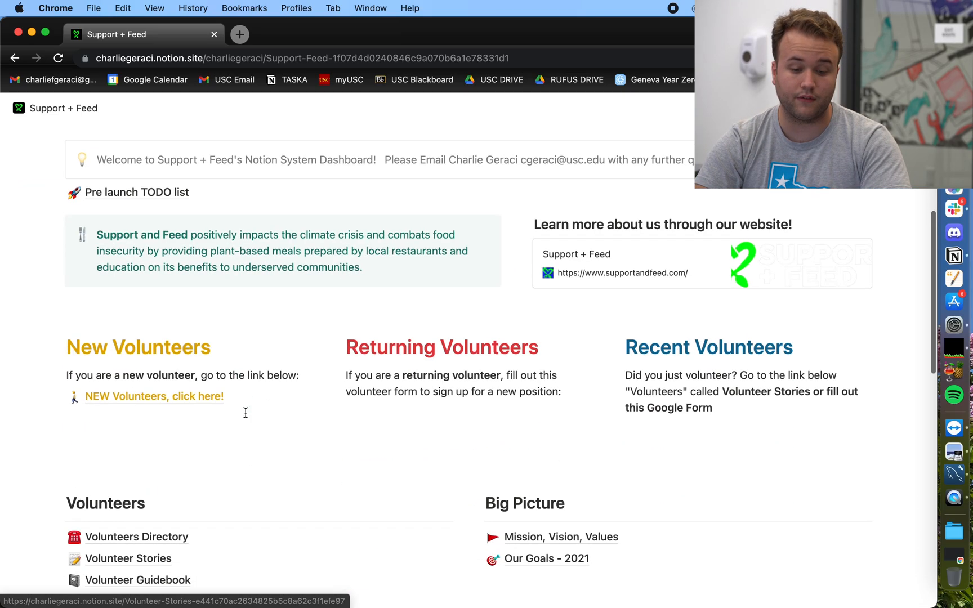
scroll(245, 413, "down", 5)
scroll(245, 413, "up", 10)
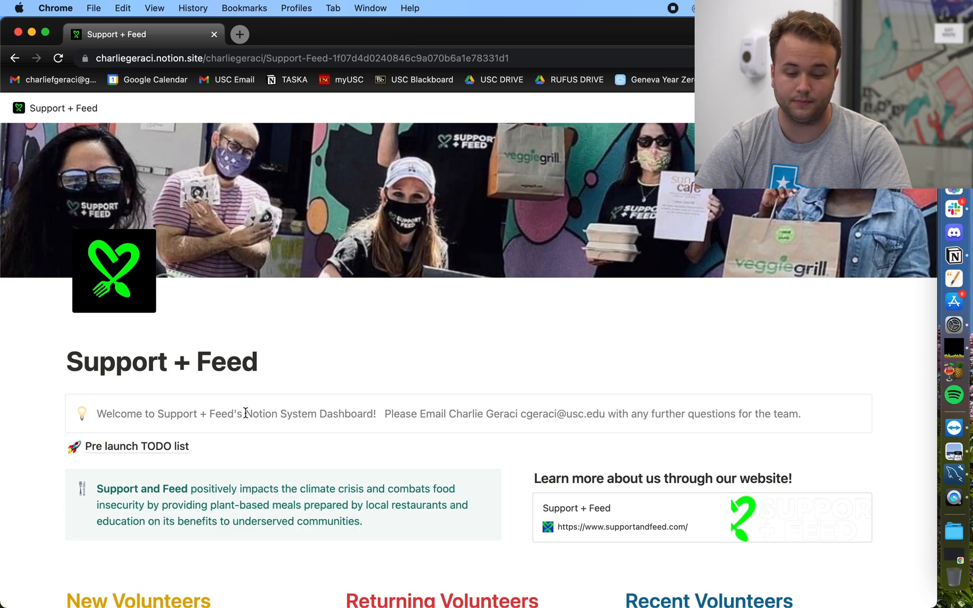
left_click(18, 33)
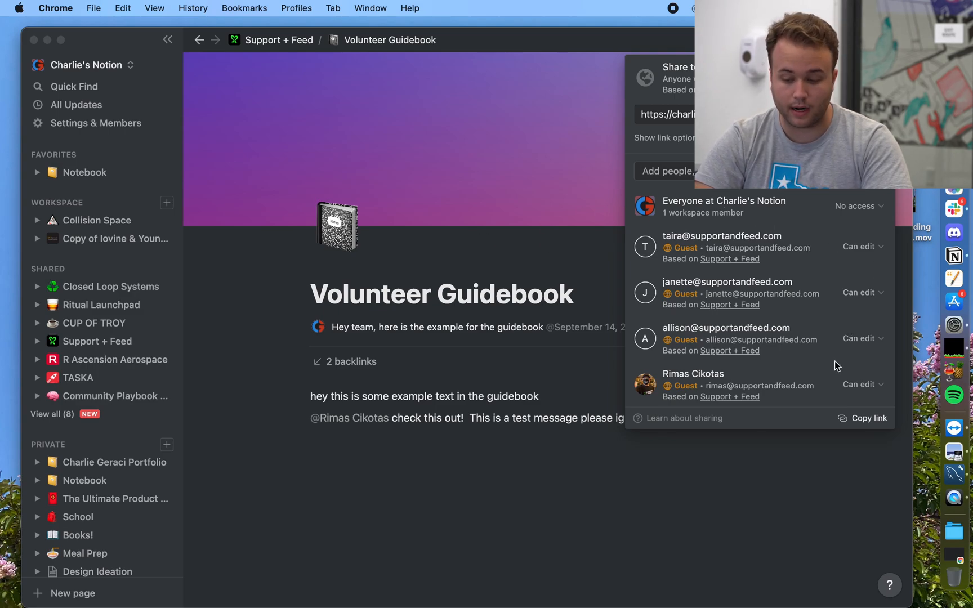
Step: Try changing a guest to Can comment, cancel the change, and close the sharing settings
scroll(834, 361, "down", 3)
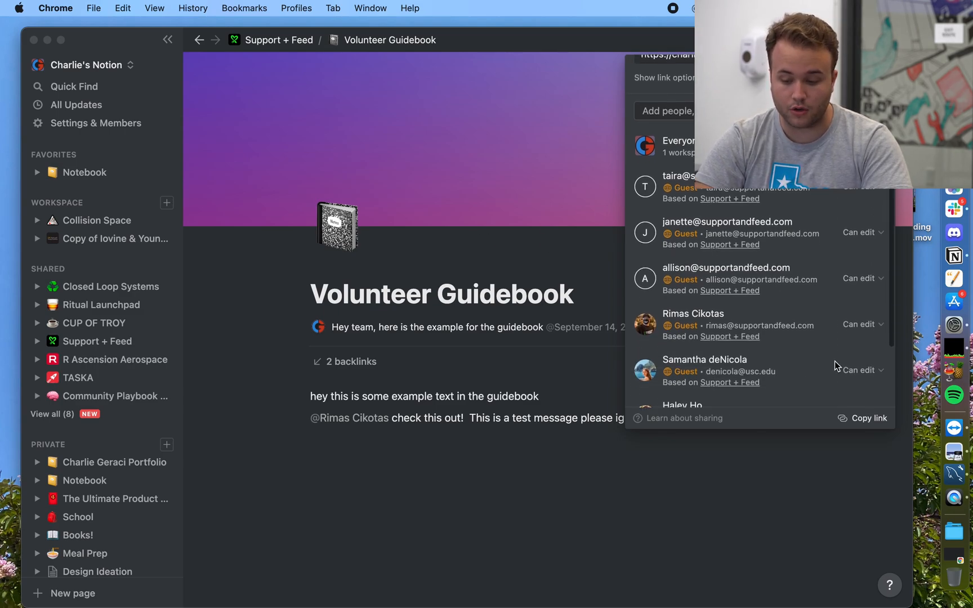
left_click(863, 370)
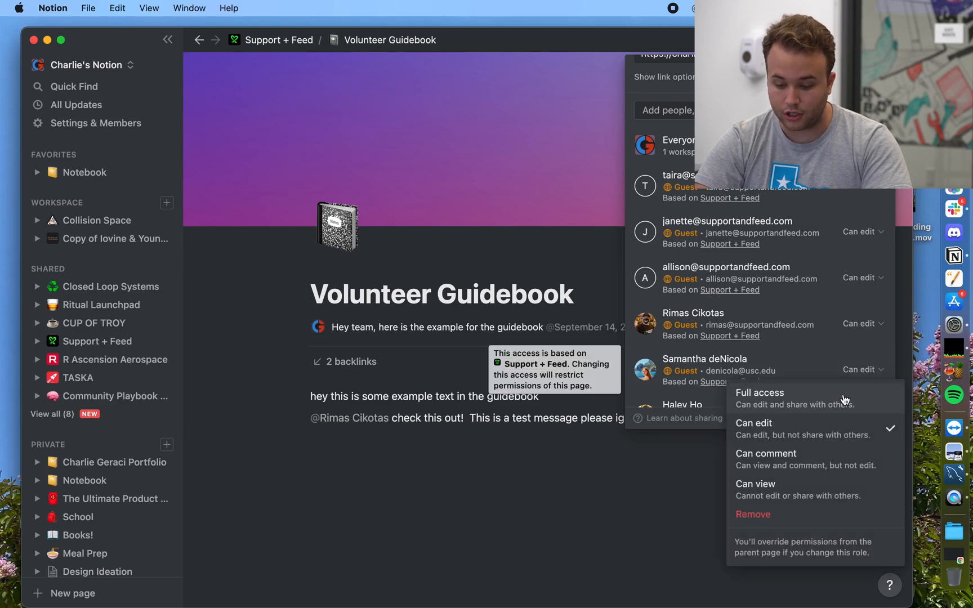
left_click(807, 460)
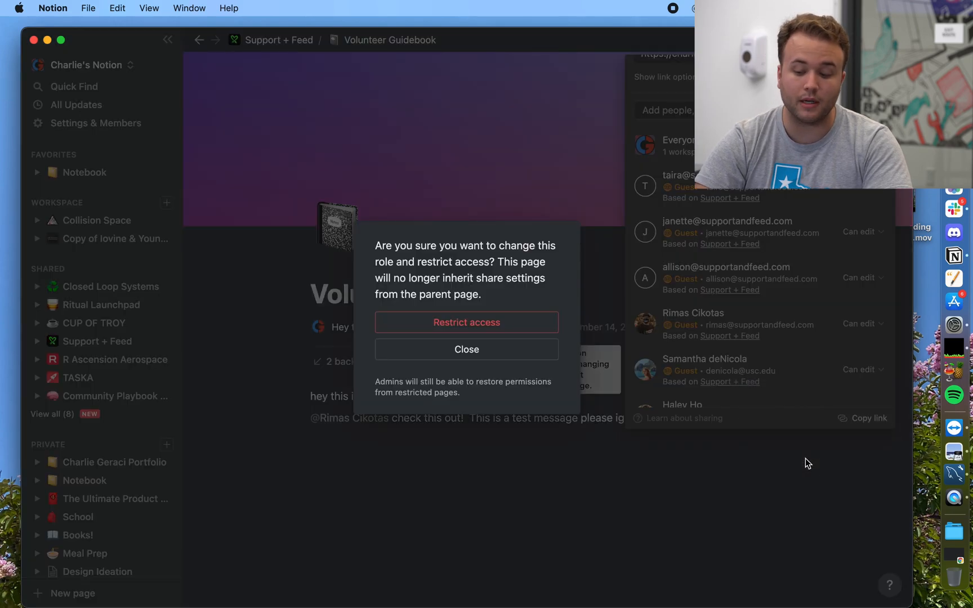
left_click(463, 350)
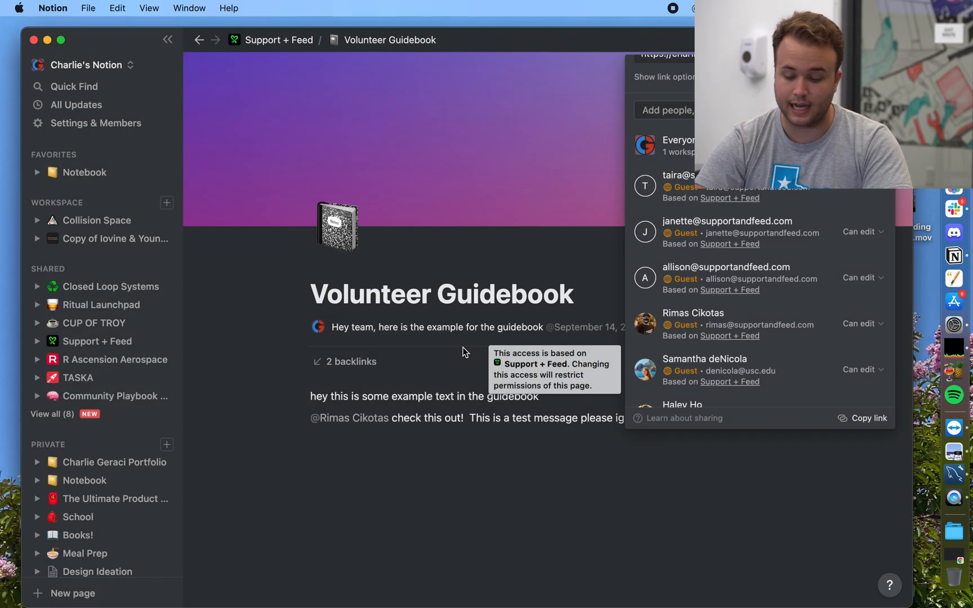
left_click(544, 270)
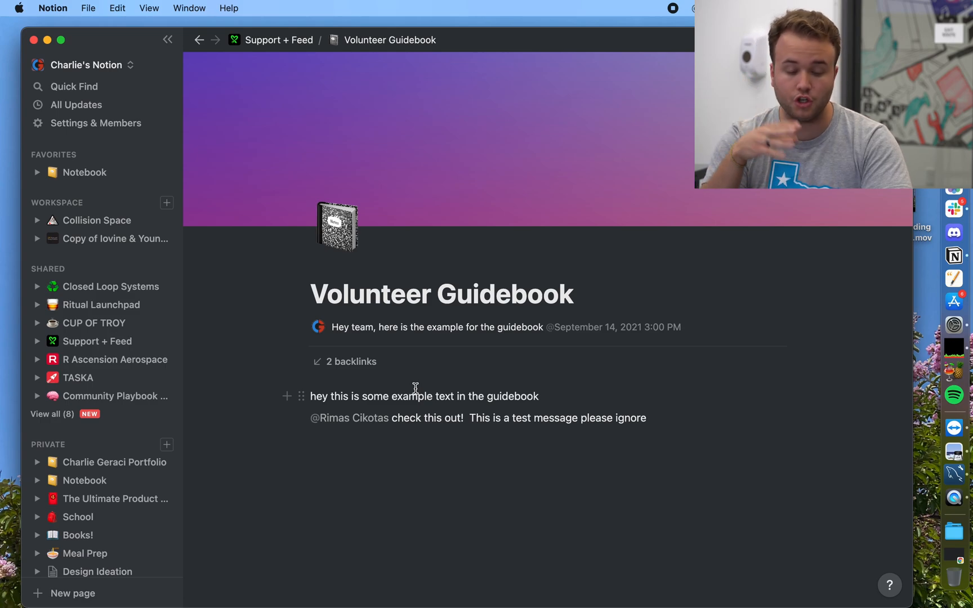
Step: Add blank lines below the guidebook text, test-type 'hey whats up', then erase it and type a slash
left_click(419, 493)
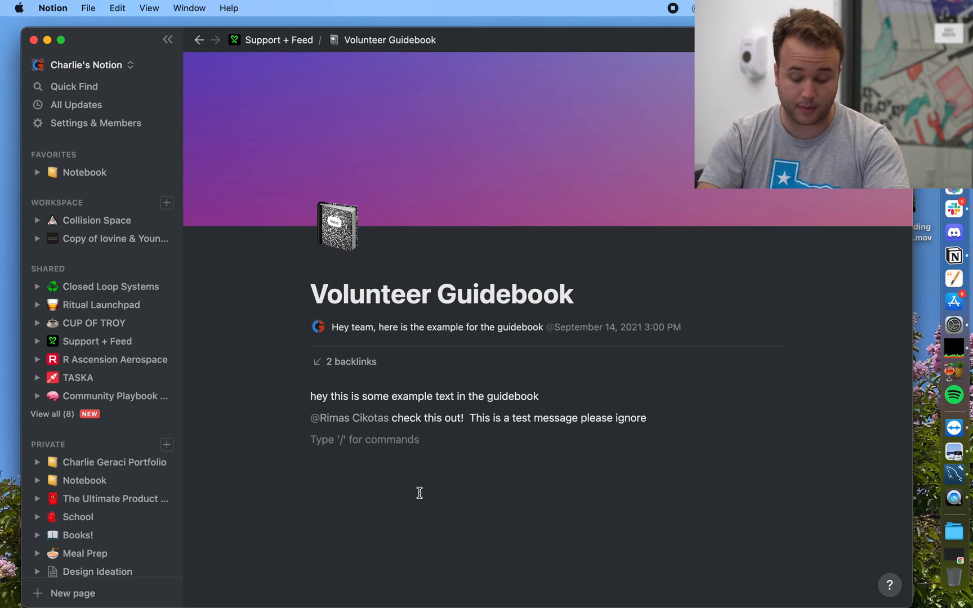
key("Return")
key("Return")
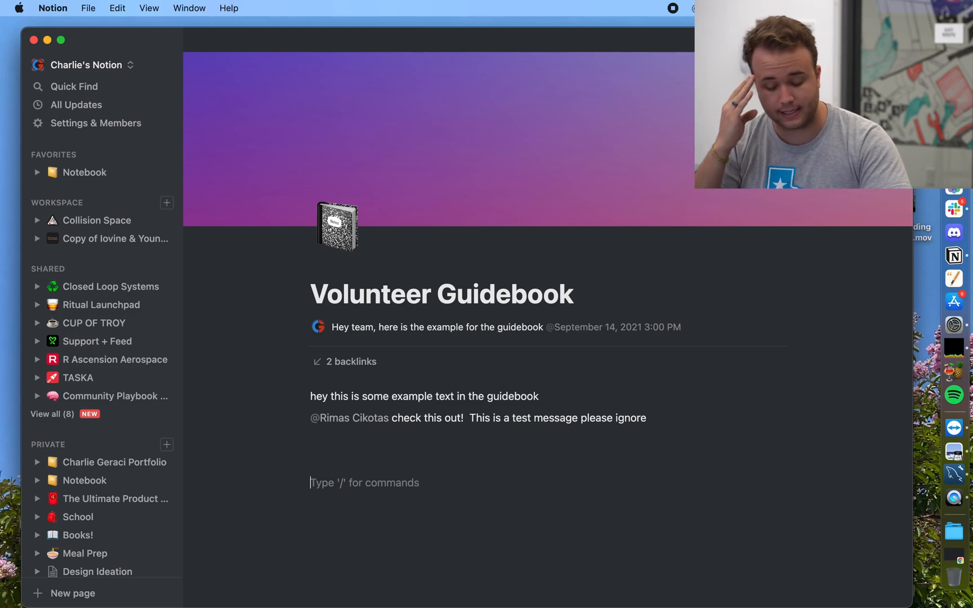
type("he")
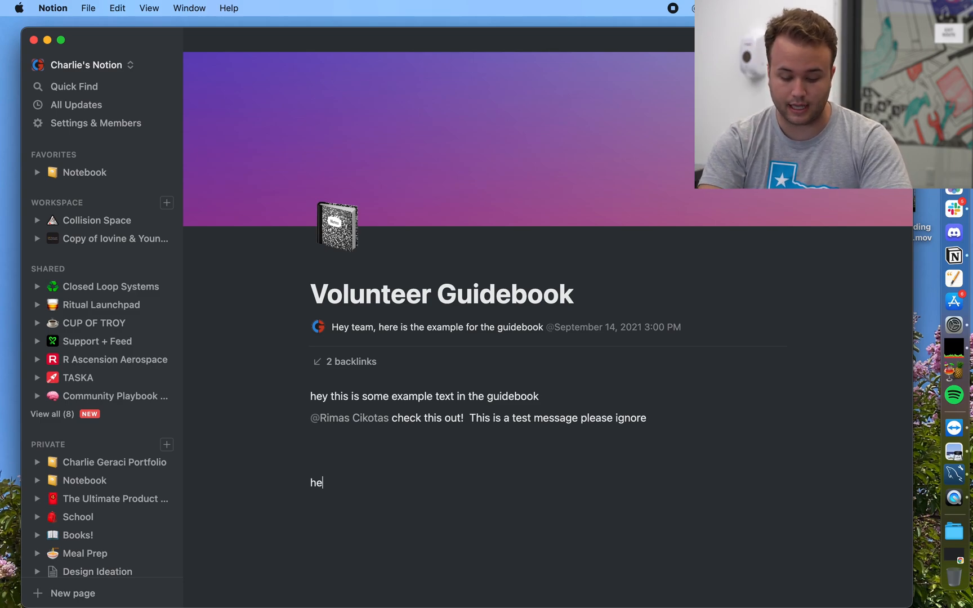
type("y whats up")
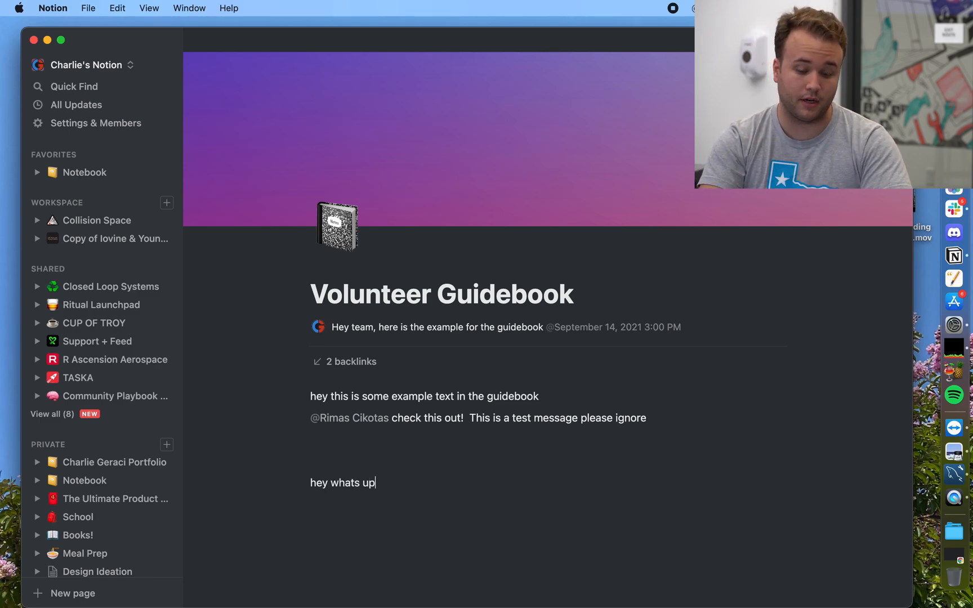
key("BackSpace")
key("BackSpace")
key("BackSpace")
key("BackSpace")
key("BackSpace")
key("BackSpace")
key("BackSpace")
key("BackSpace")
key("BackSpace")
key("BackSpace")
key("BackSpace")
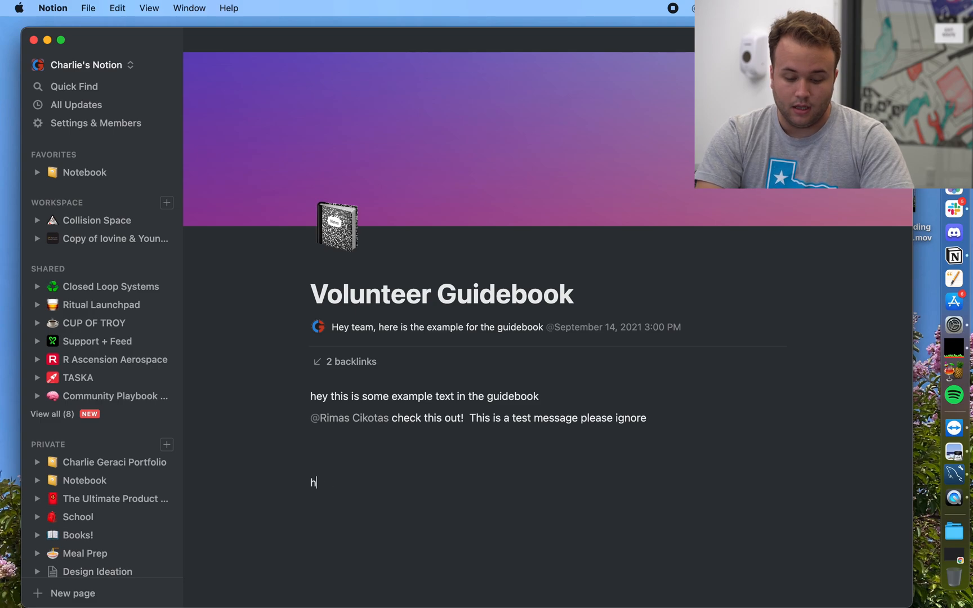
type("/")
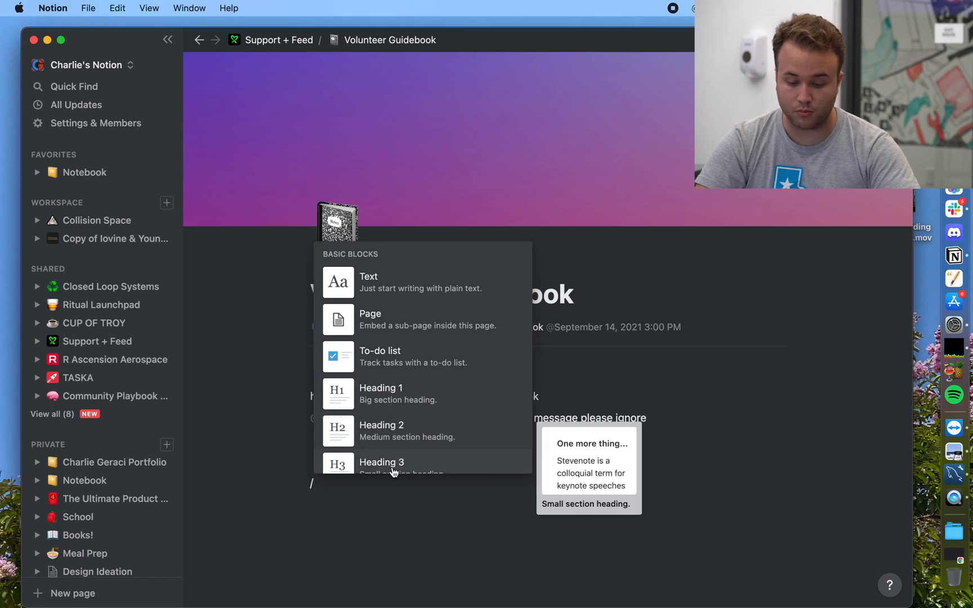
Step: Turn the new line into a toggle block titled 'hey'
scroll(393, 470, "down", 2)
scroll(393, 472, "down", 2)
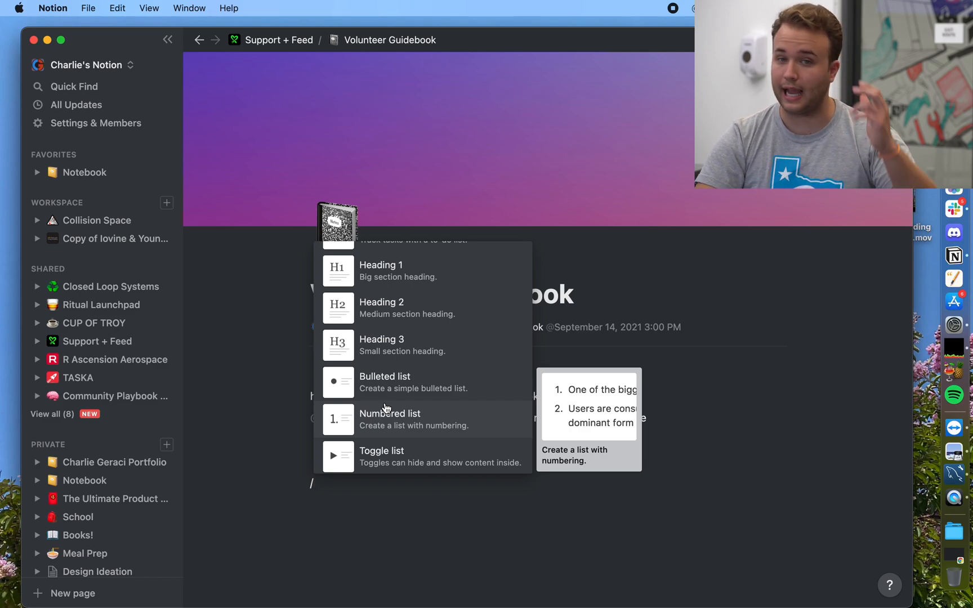
scroll(384, 457, "down", 1)
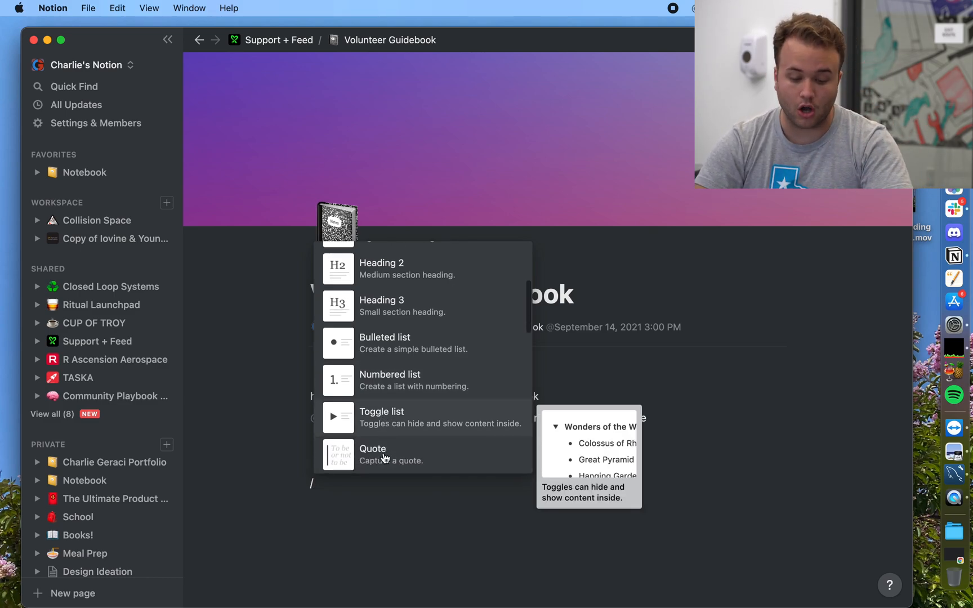
scroll(385, 459, "down", 1)
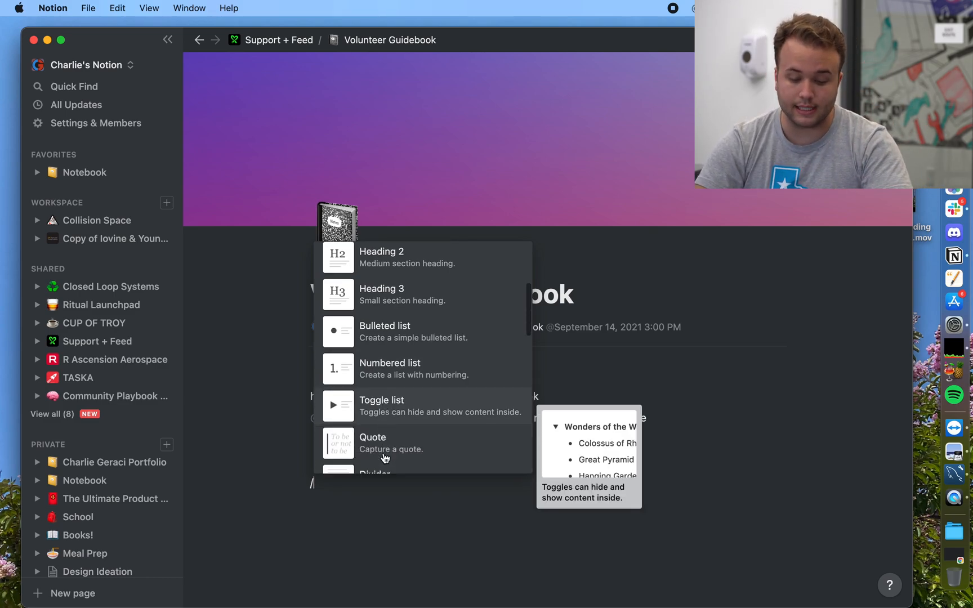
left_click(376, 412)
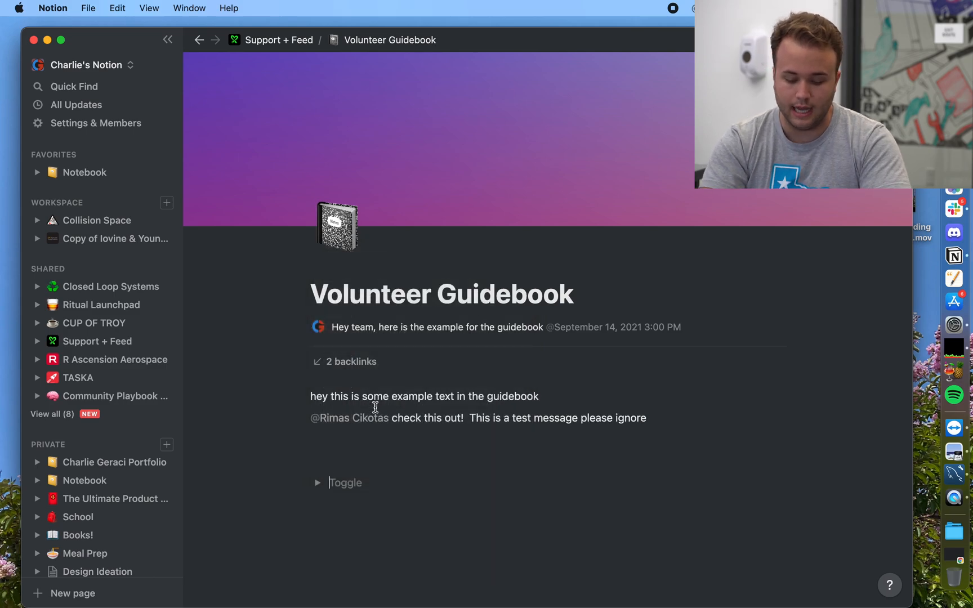
type("hey")
Step: Put 'wow look at this! i was hidden before' inside the 'hey' toggle and collapse it
left_click(318, 483)
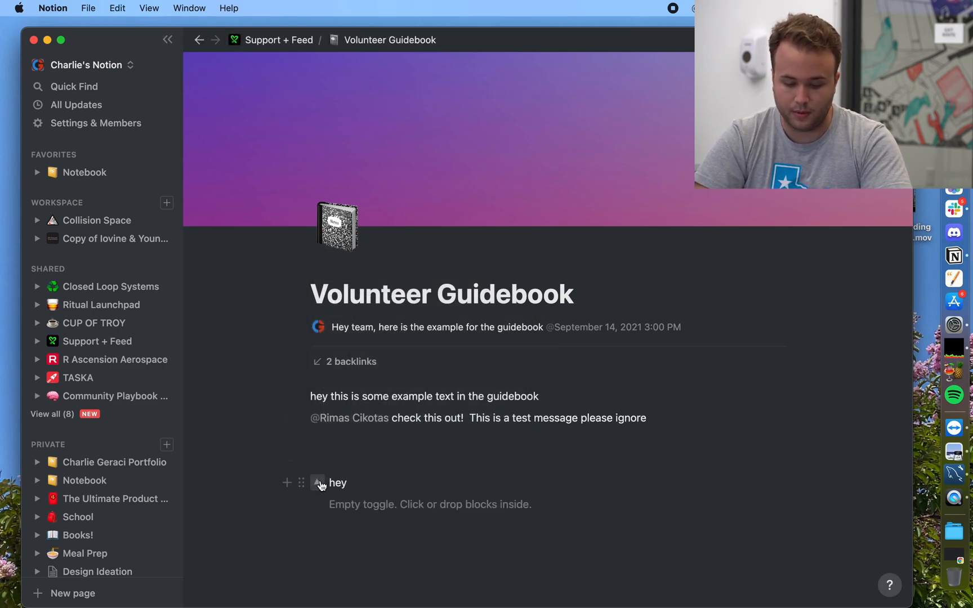
left_click(357, 503)
type("wow lo")
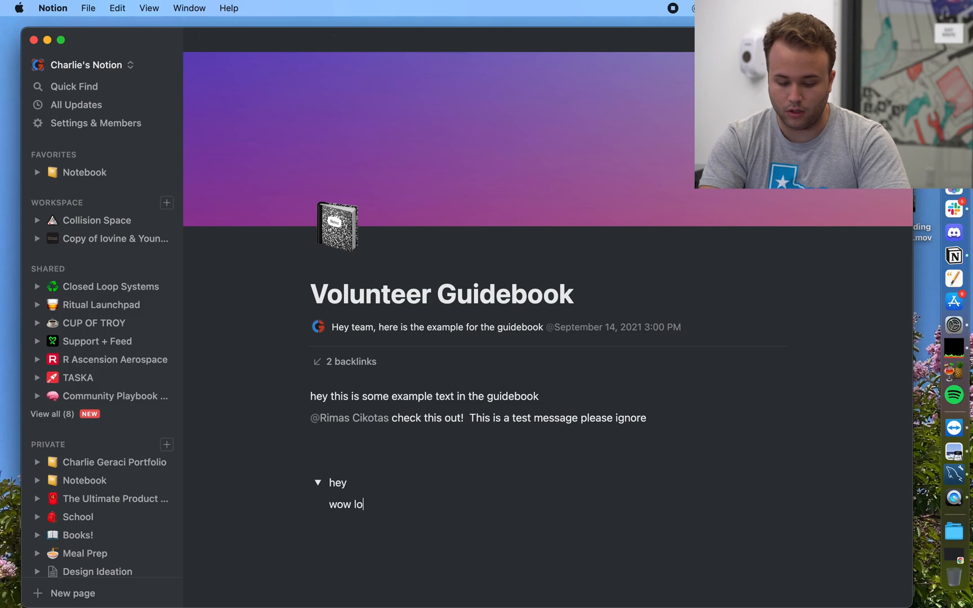
type("ok at this!  ")
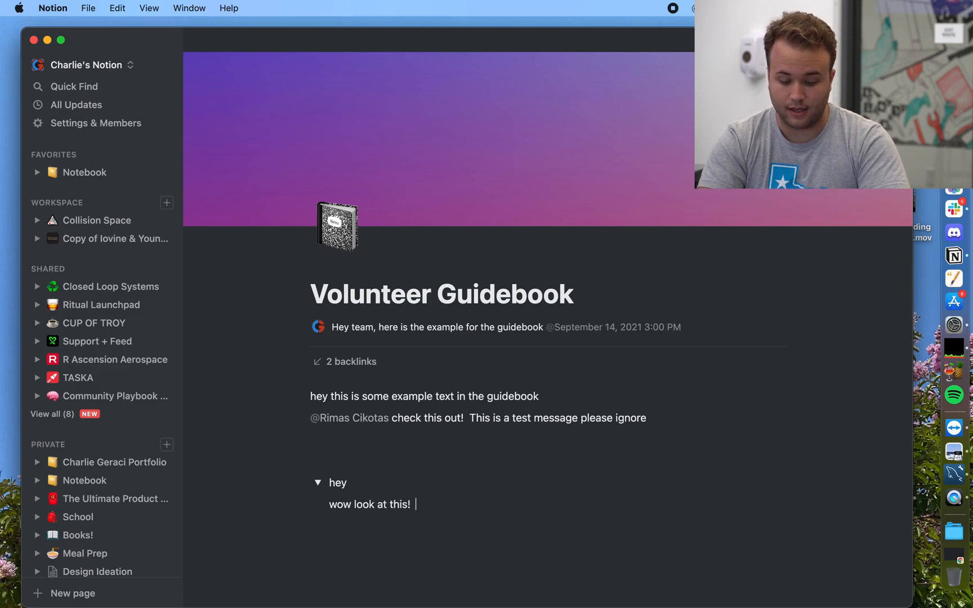
type("i was d")
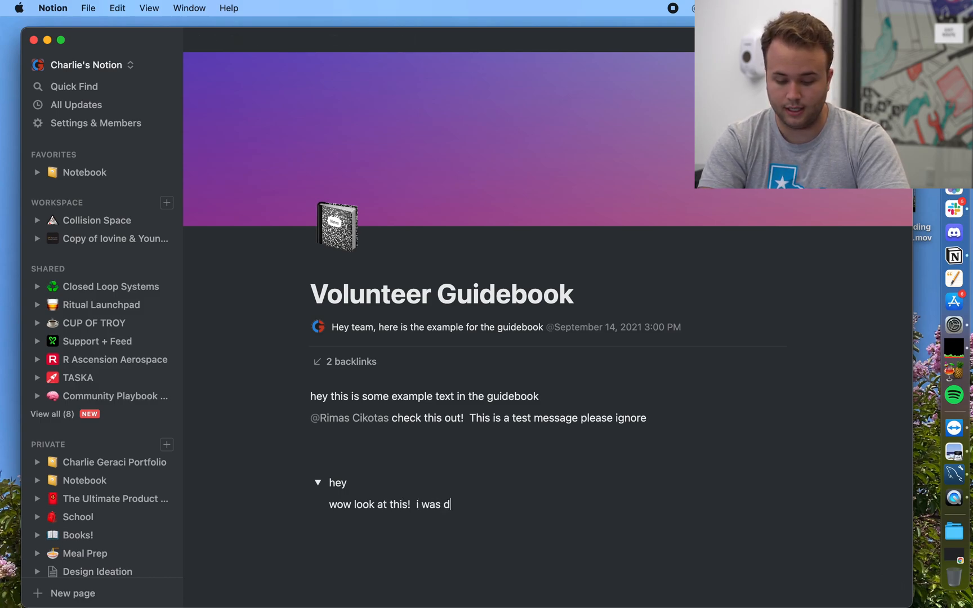
key("BackSpace")
type("hidden befor")
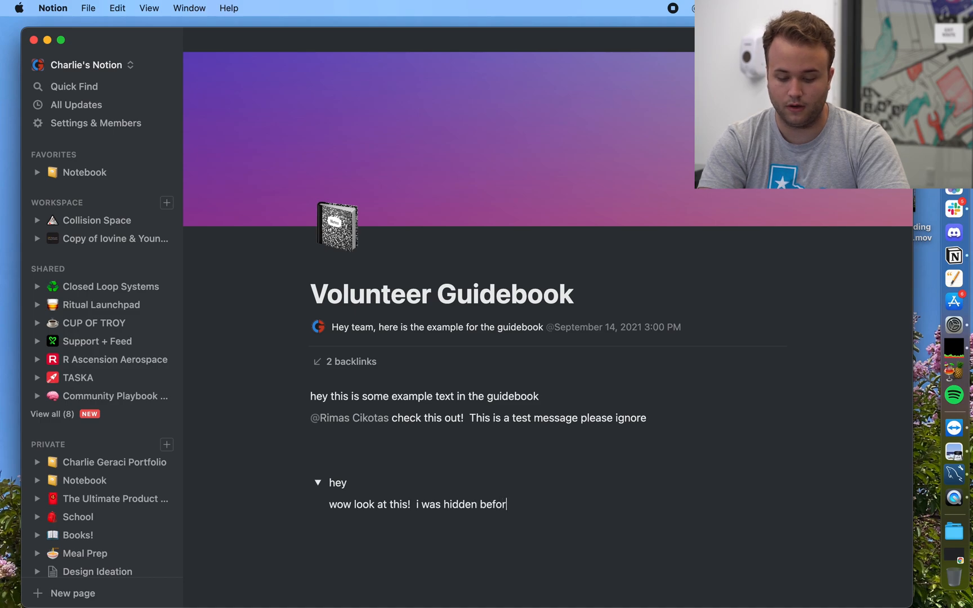
type("e")
left_click(318, 483)
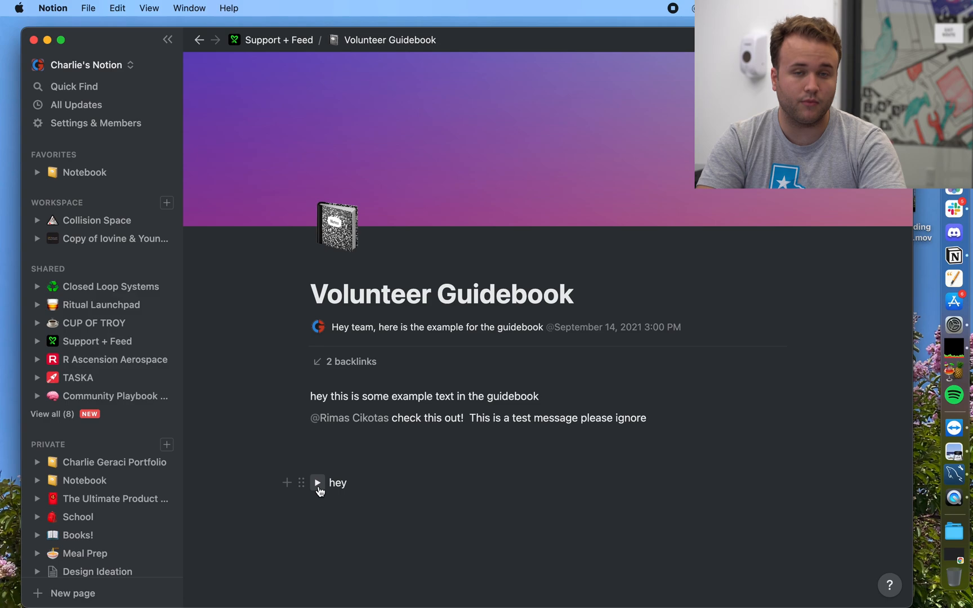
left_click(318, 483)
left_click(318, 483)
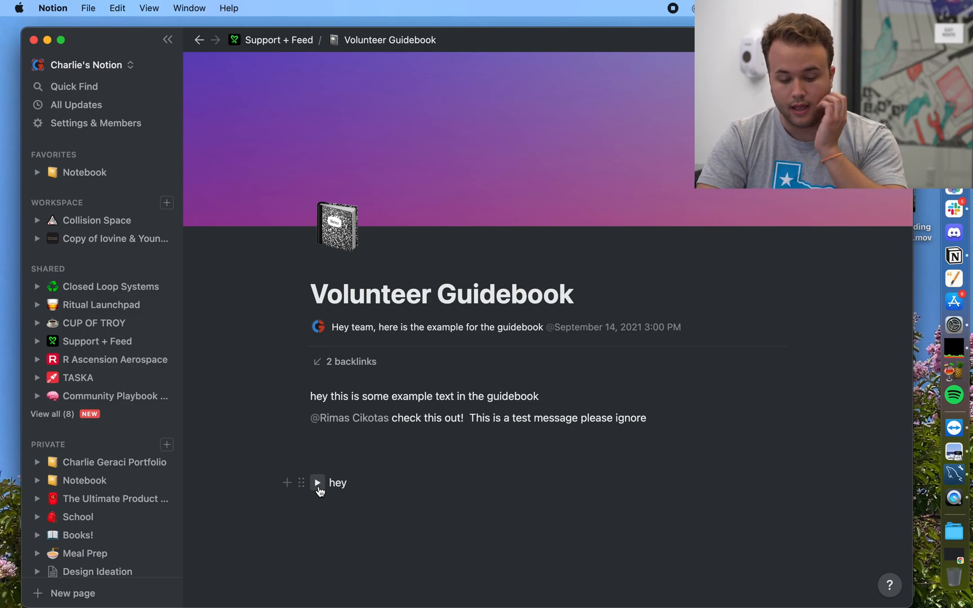
Step: Add a Heading 1 'wow look at this text' below the toggle
left_click(350, 504)
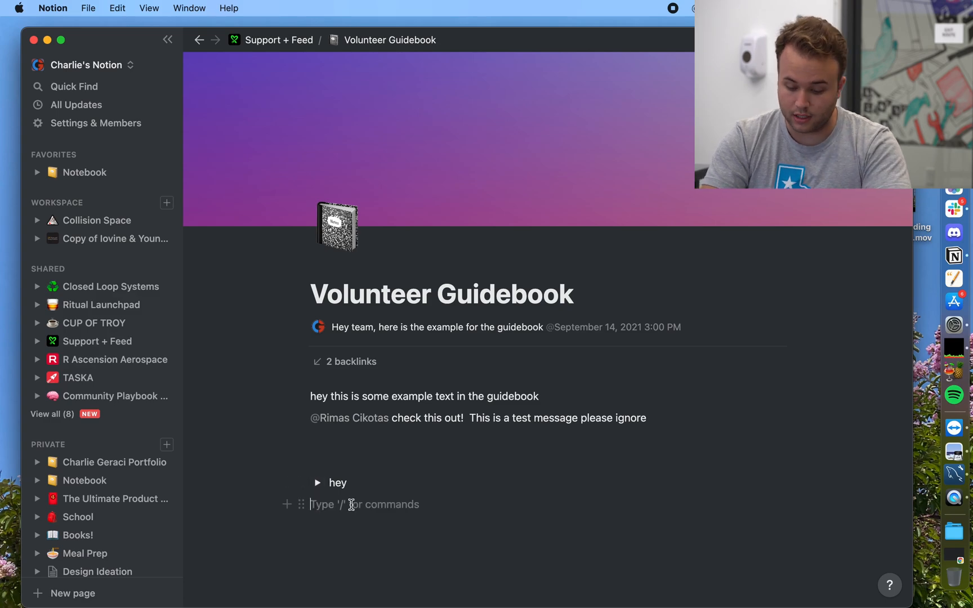
type("/")
left_click(387, 415)
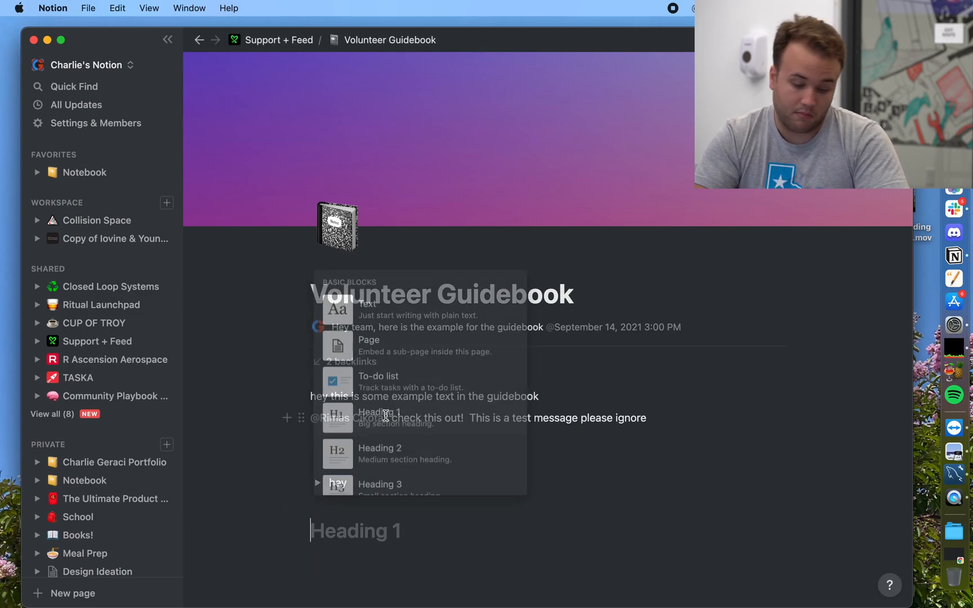
type("wow look at this text")
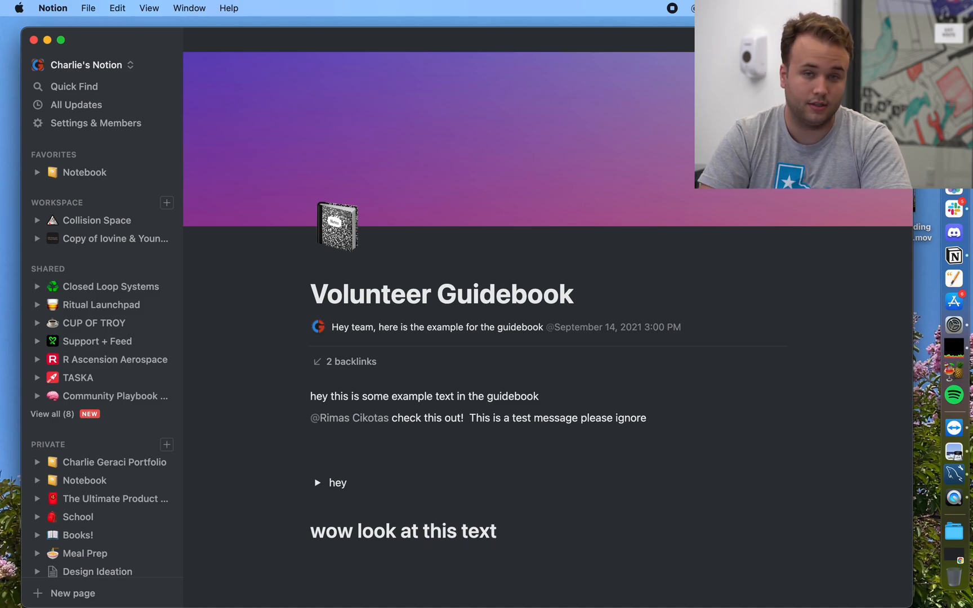
scroll(467, 458, "down", 3)
left_click(480, 463)
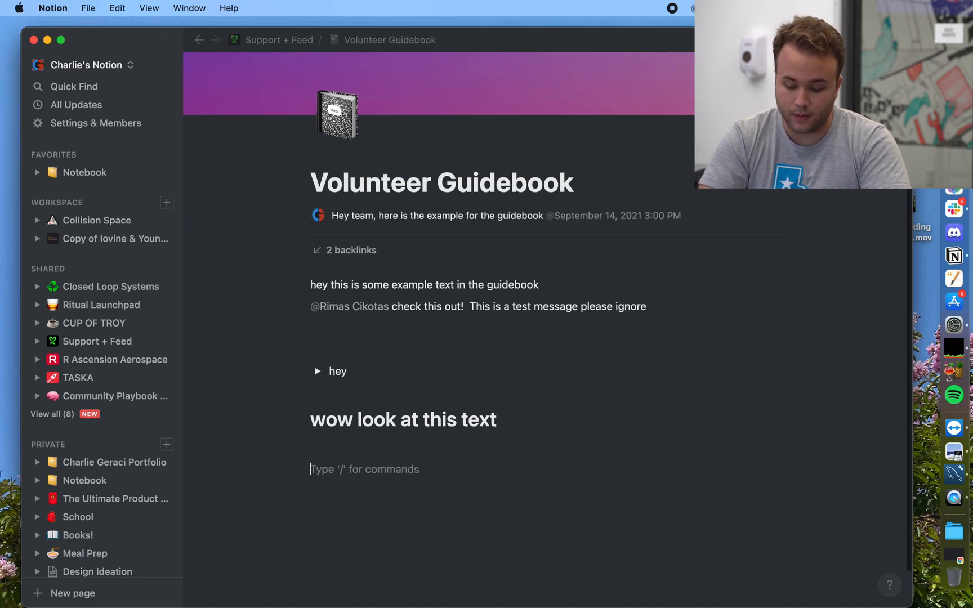
Step: Create a sub-page titled 'wow test page' inside the guidebook and begin its body text
type("/")
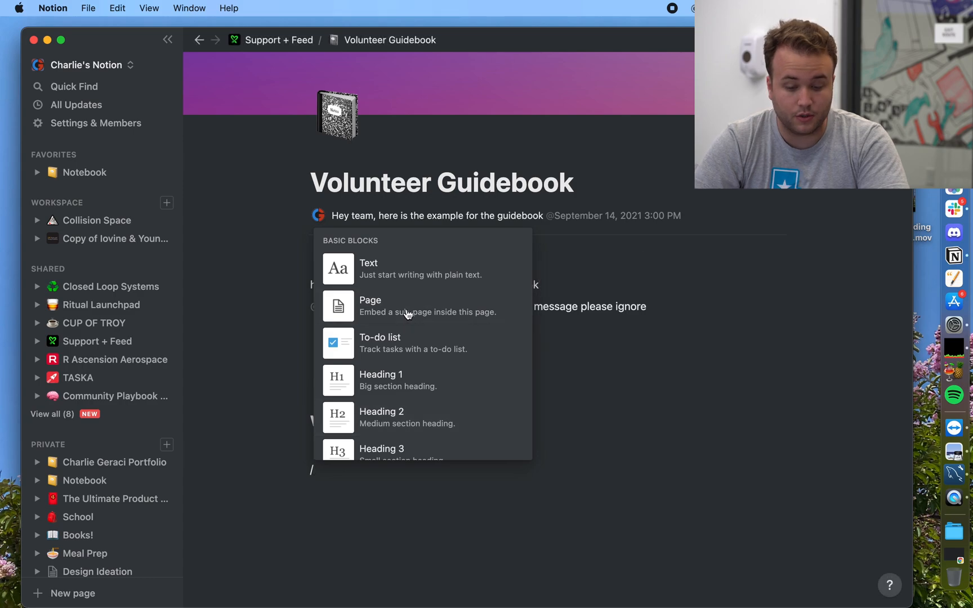
left_click(408, 314)
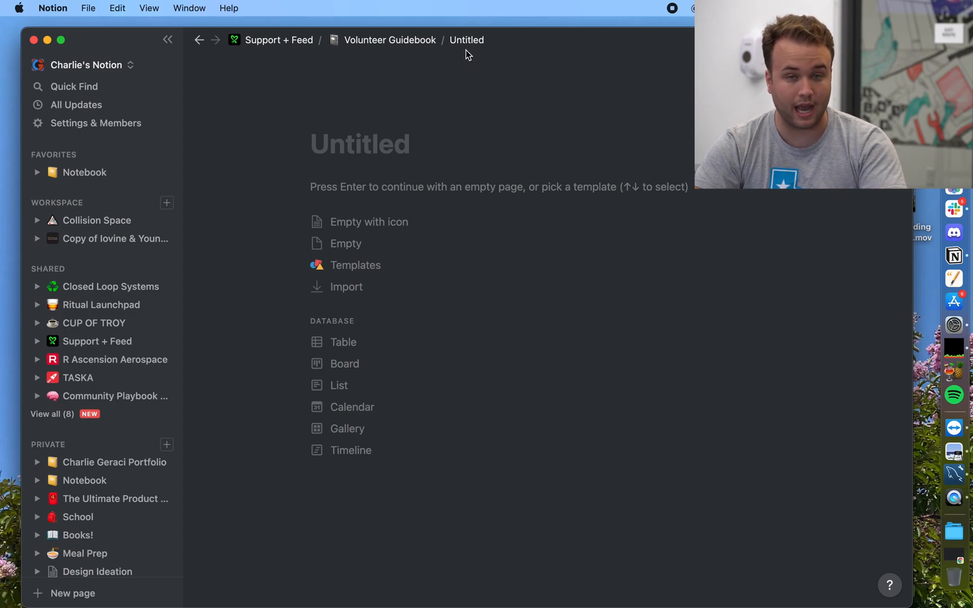
type("wow test page")
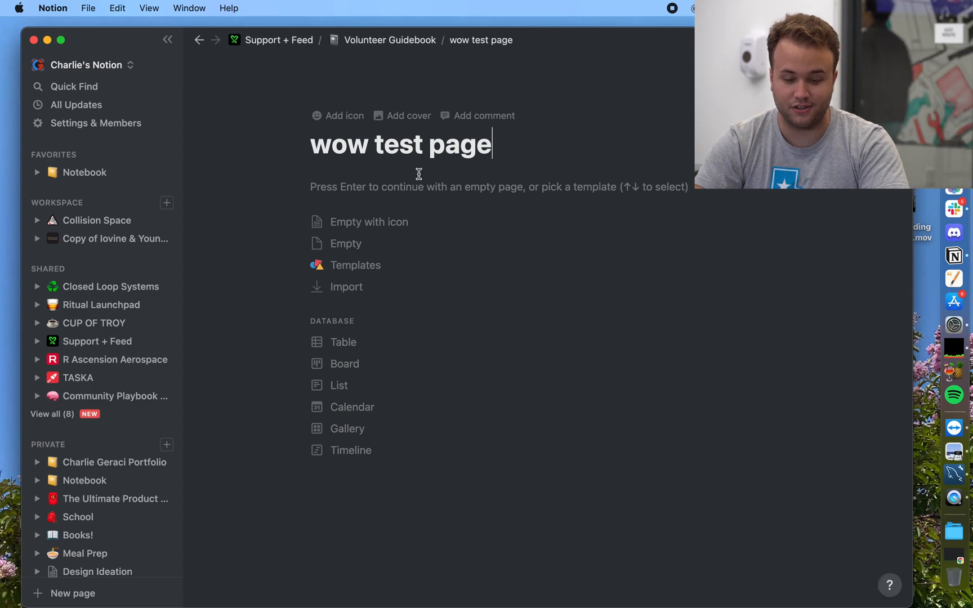
key("Return")
type("s")
key("BackSpace")
Step: Type the body line 'look at this', fixing the misspelling
type("loo")
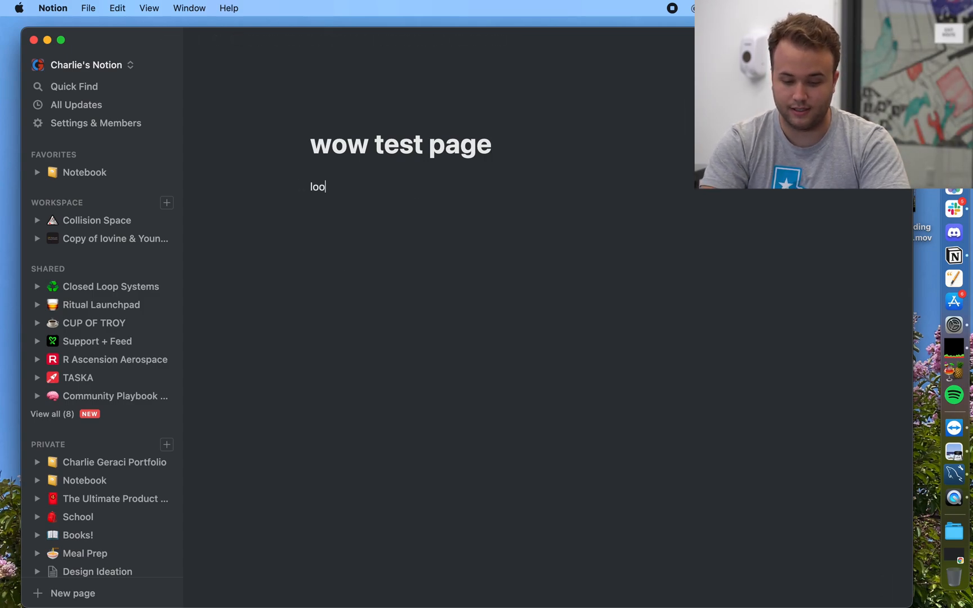
type("k at thsi")
key("BackSpace")
key("BackSpace")
type("is")
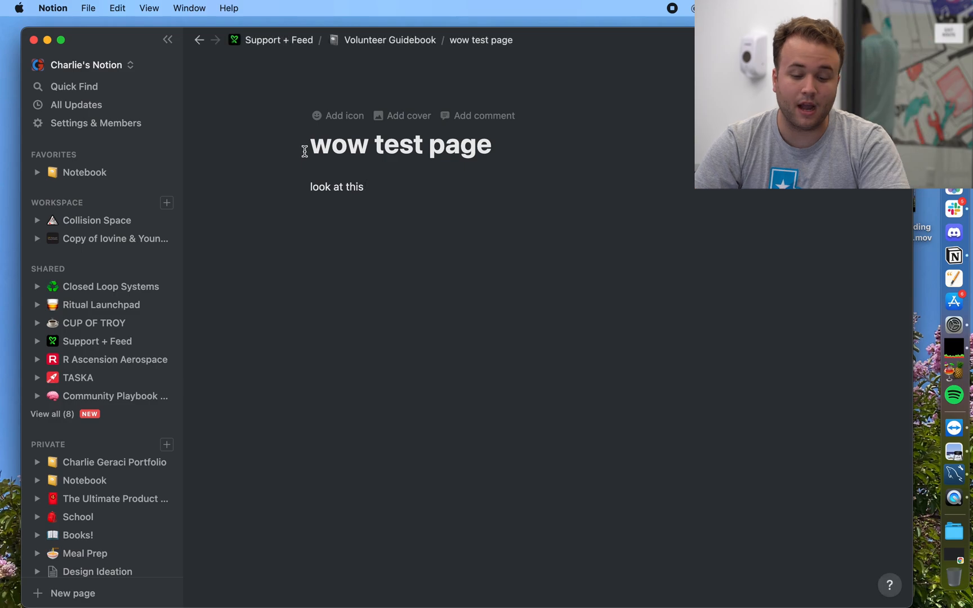
Step: Give the page a skin-toned construction worker emoji icon and an orange desert cover image
left_click(328, 116)
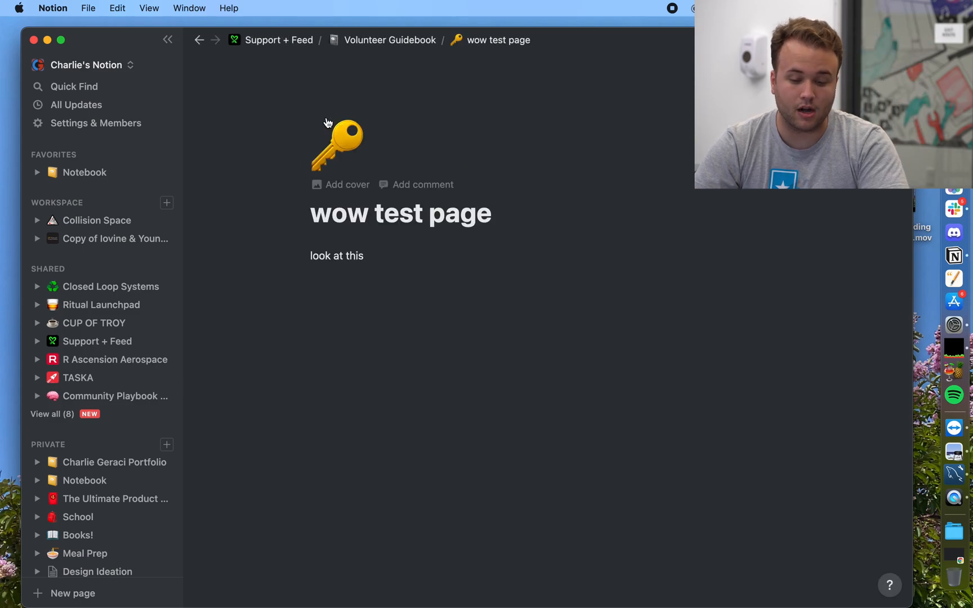
left_click(336, 139)
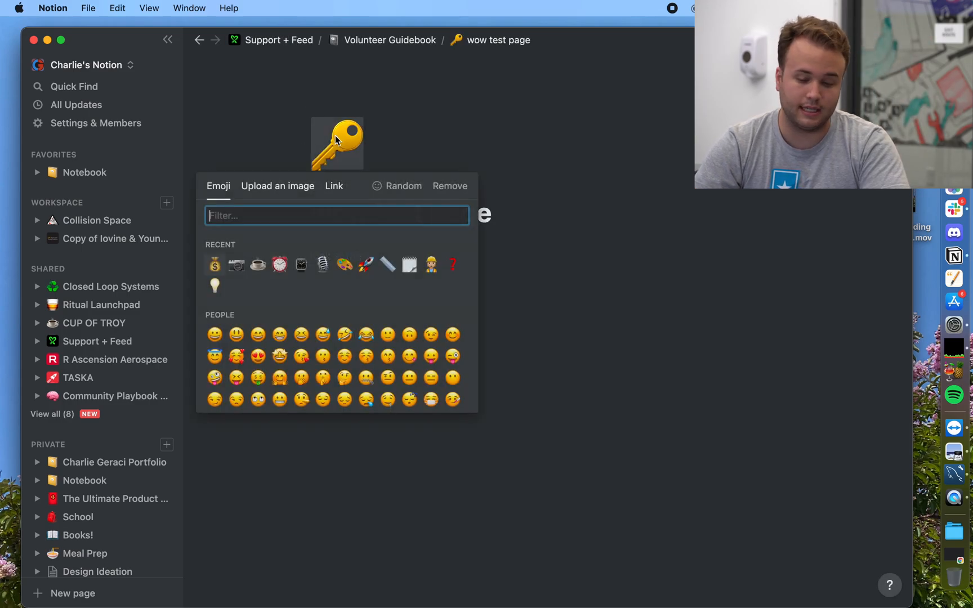
scroll(321, 349, "down", 10)
left_click(324, 340)
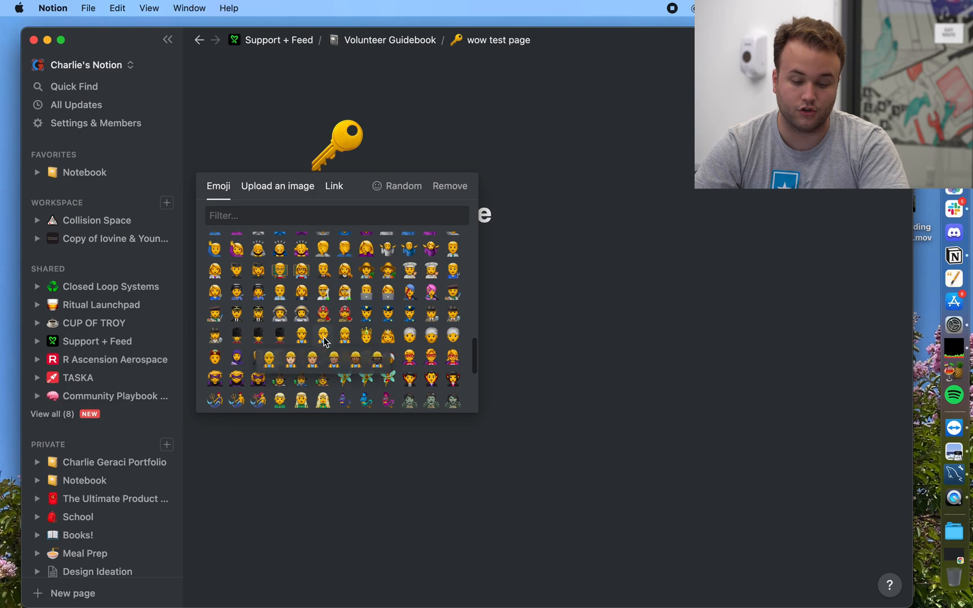
left_click(313, 361)
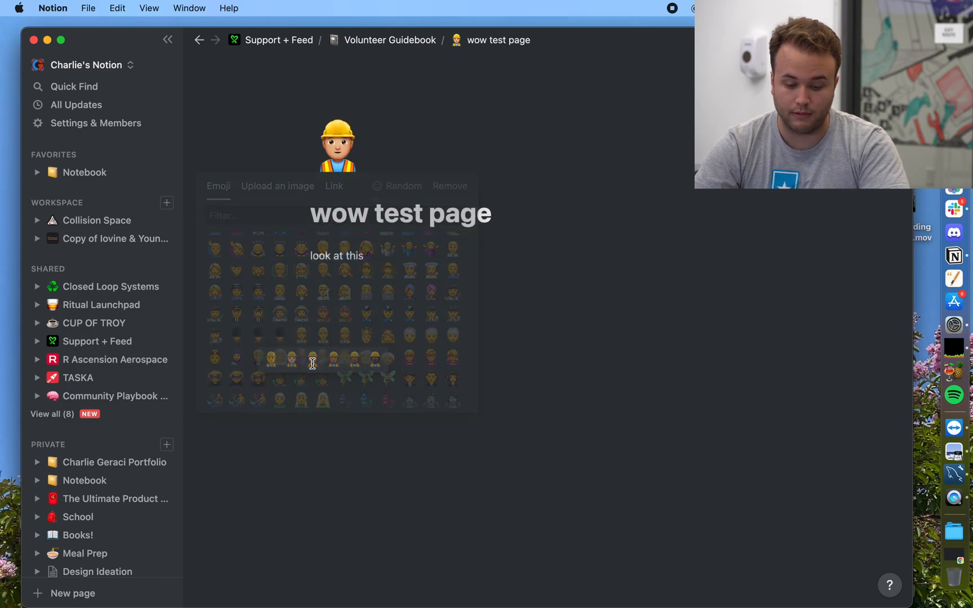
left_click(366, 185)
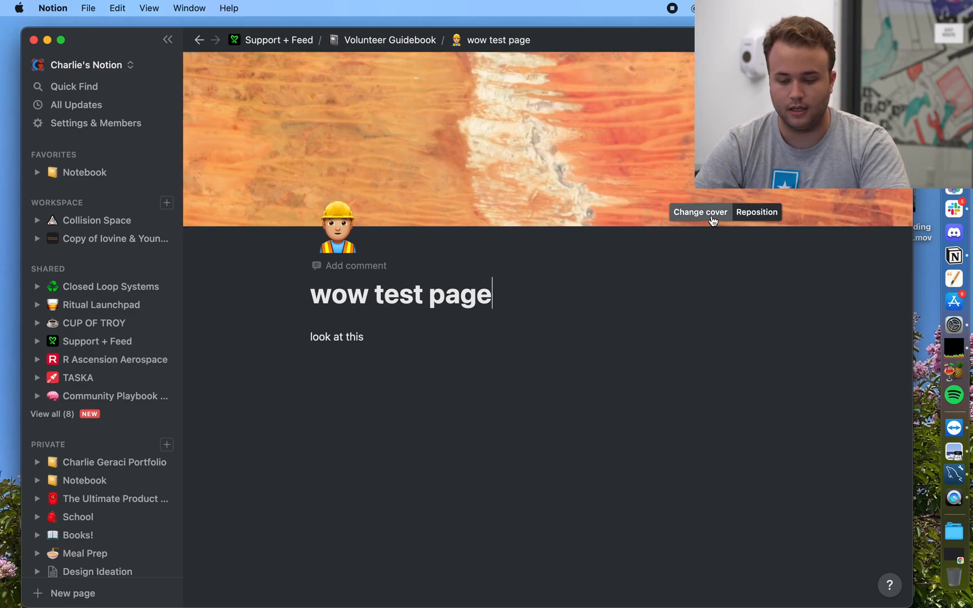
Step: Replace the cover with the astronaut-over-Earth NASA Archive photo
left_click(712, 216)
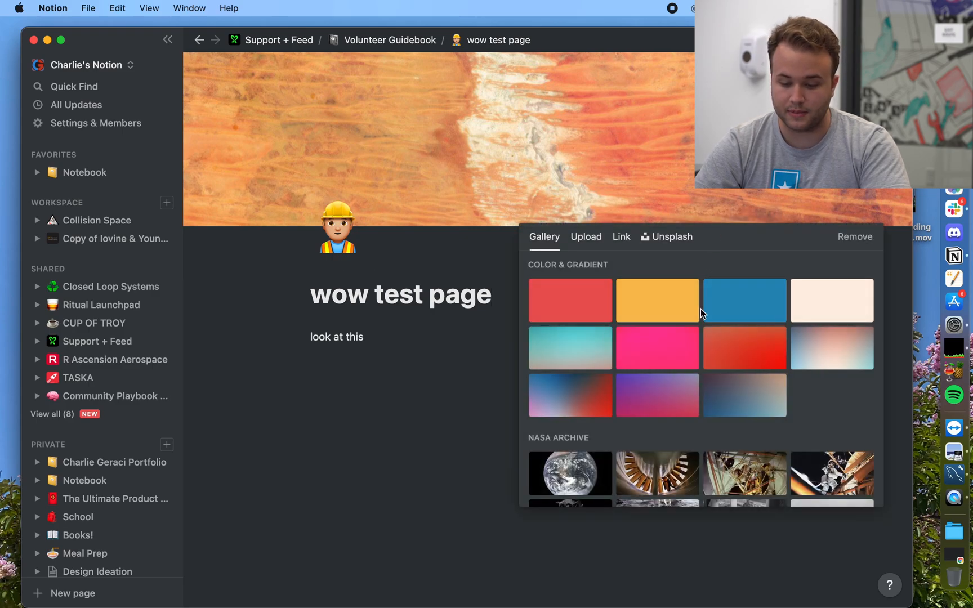
scroll(687, 409, "down", 5)
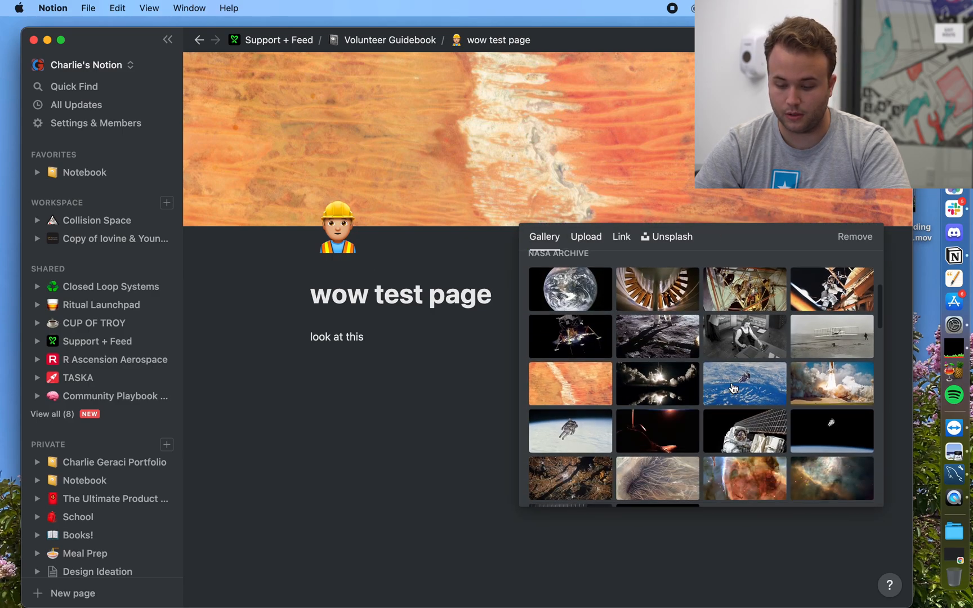
left_click(734, 387)
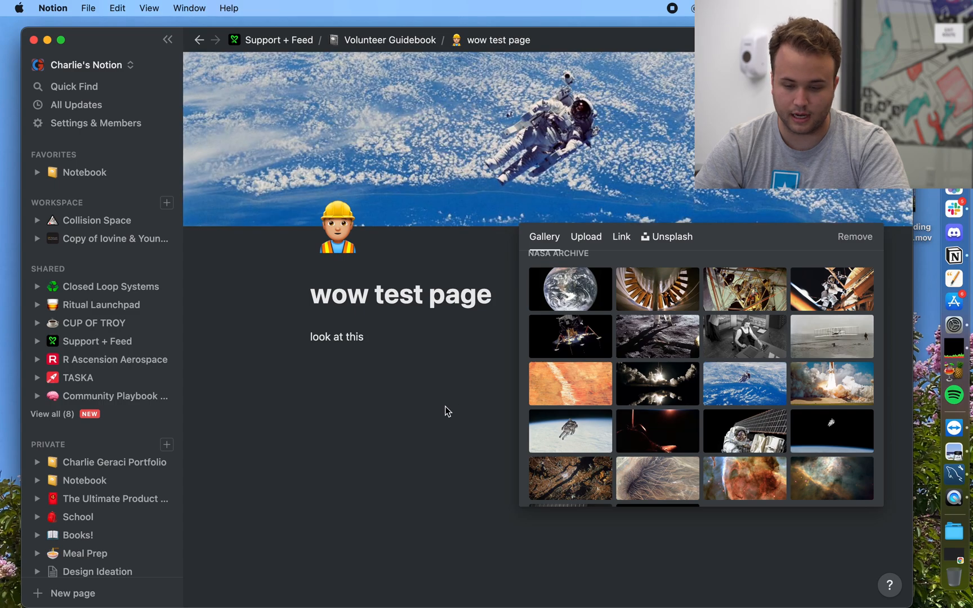
left_click(435, 262)
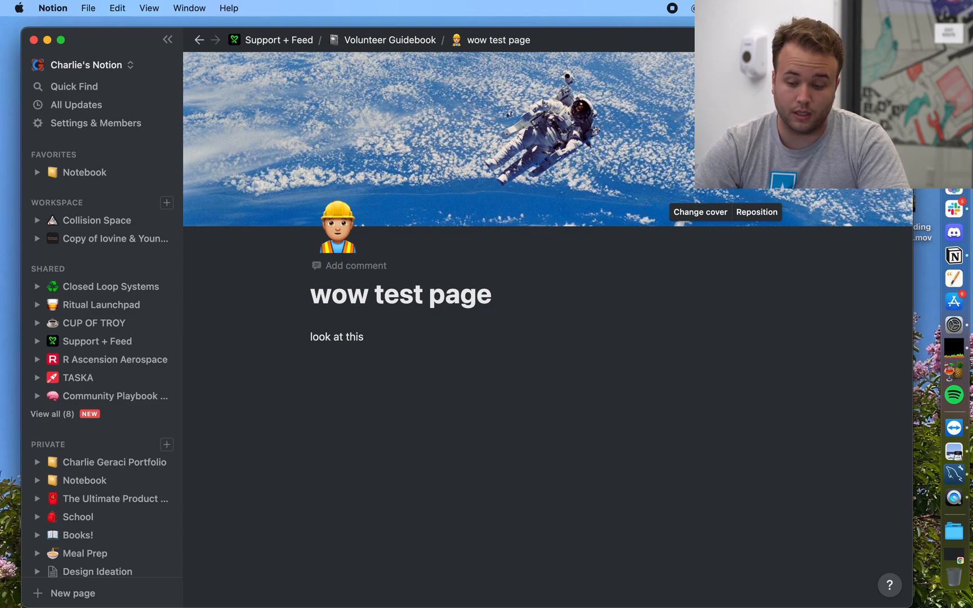
Step: Reposition the cover photo to reframe the astronaut and save the position
left_click(756, 216)
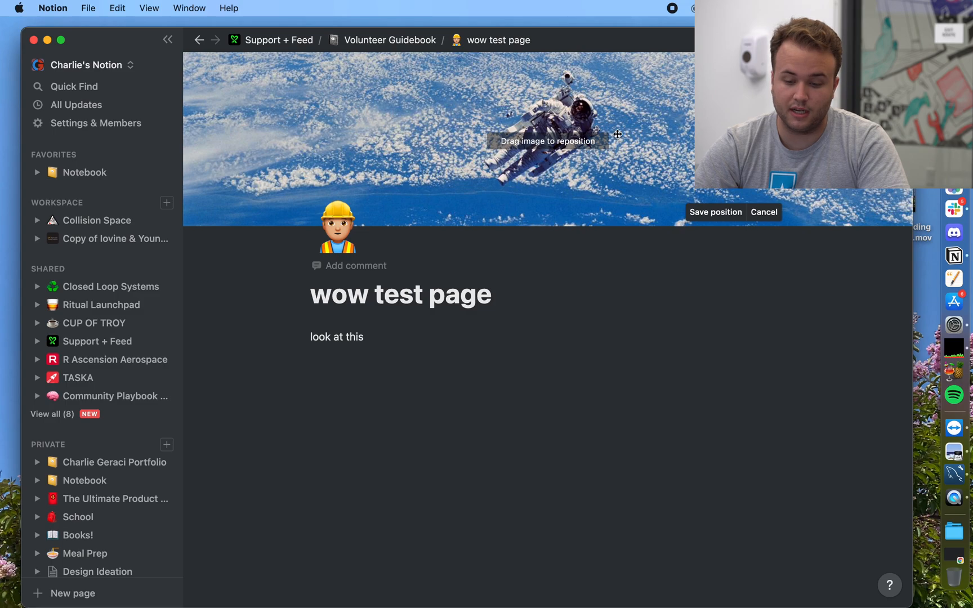
left_click_drag(612, 135, 562, 102)
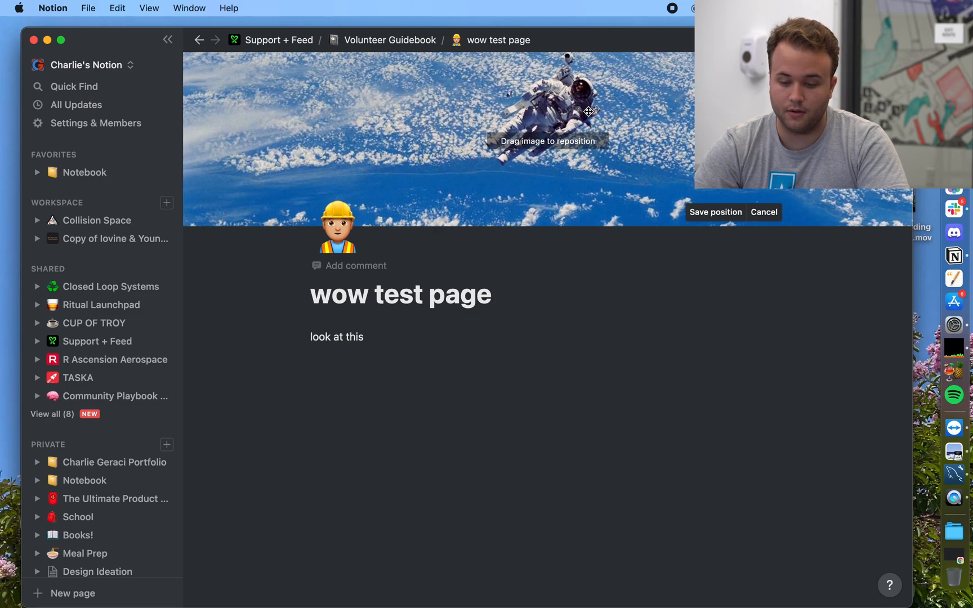
left_click(704, 212)
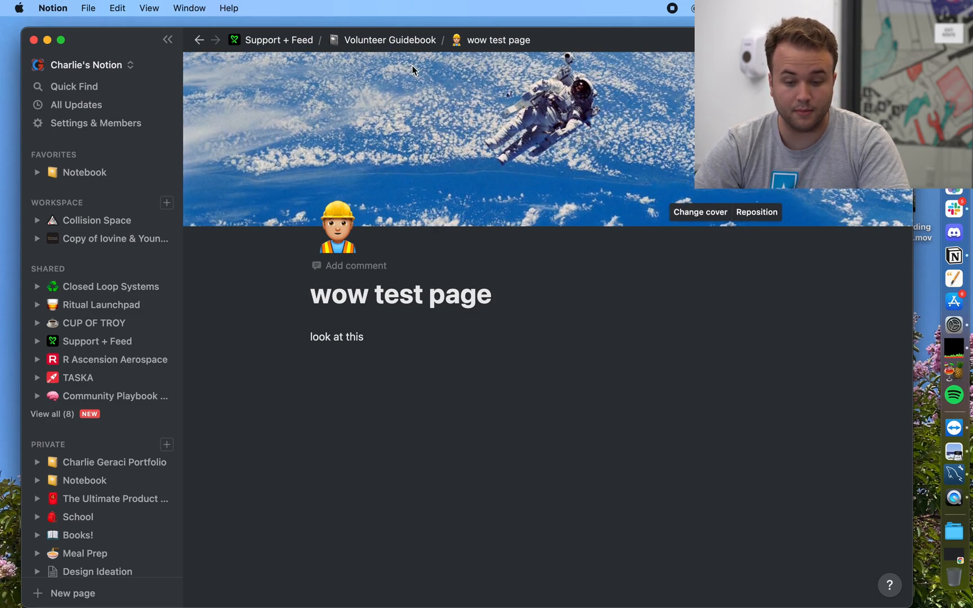
Step: Back on the Volunteer Guidebook, add a to-do block below the wow test page link
left_click(388, 37)
scroll(393, 450, "down", 4)
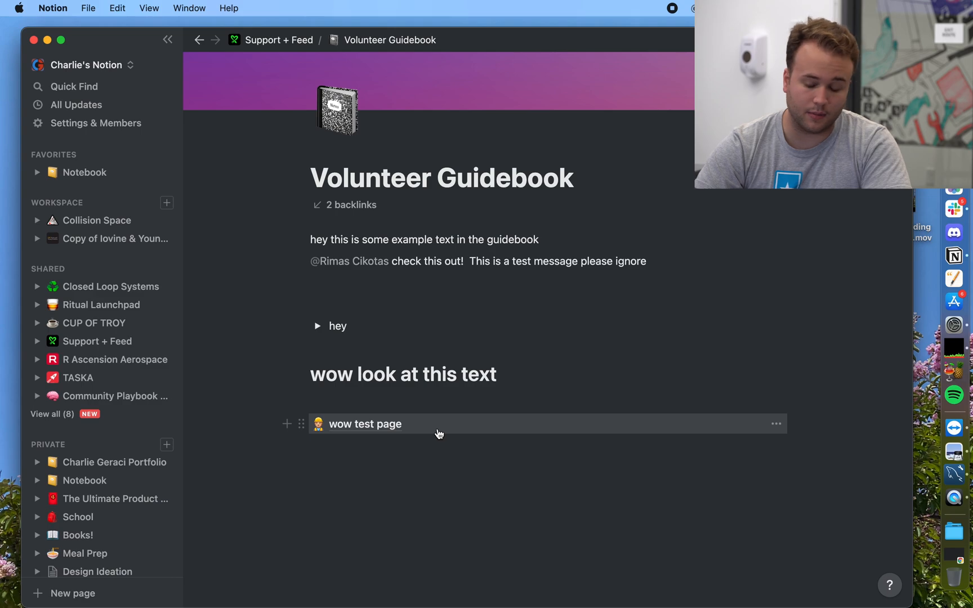
left_click(402, 459)
key("Return")
key("Return")
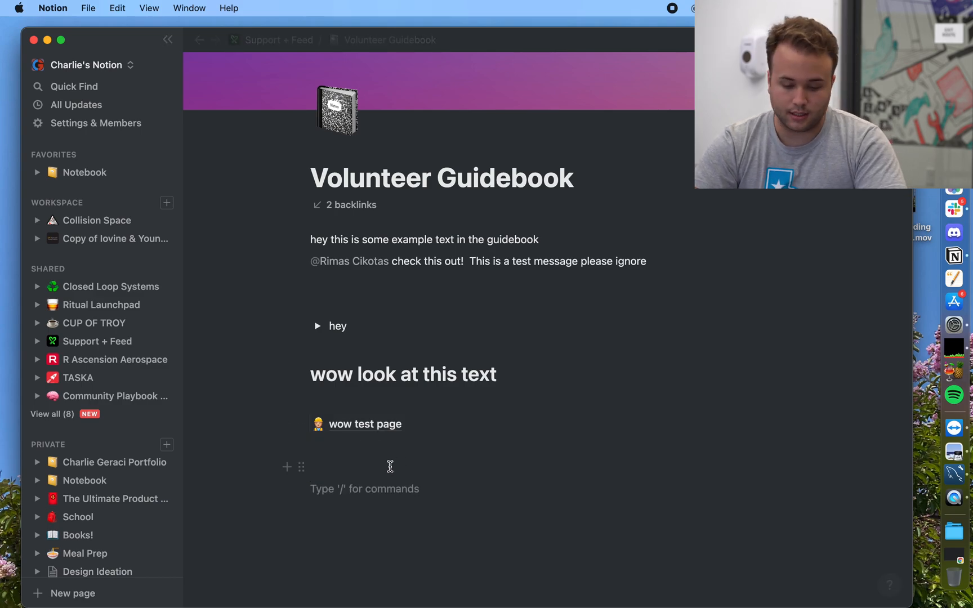
type("/")
scroll(445, 433, "down", 3)
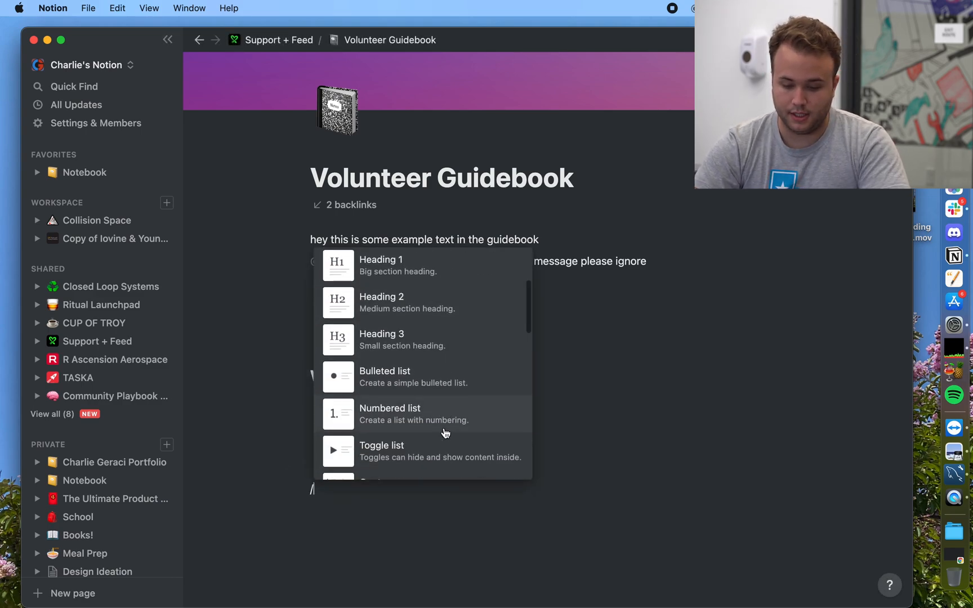
scroll(440, 431, "up", 2)
left_click(406, 303)
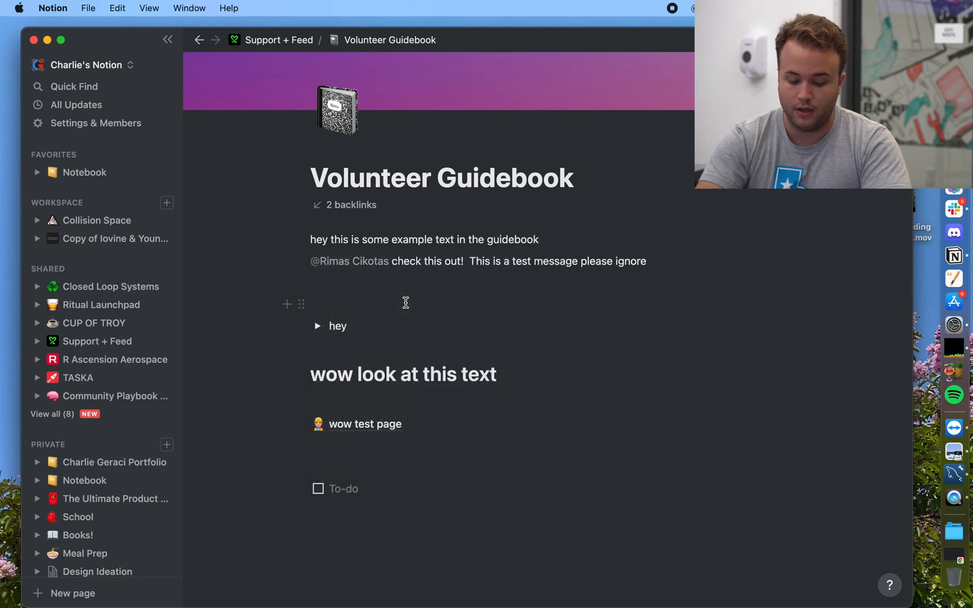
Step: Fill the to-do list with 'item 1', 'item number 2' and 'you guessed it, item 3'
type("wow")
key("BackSpace")
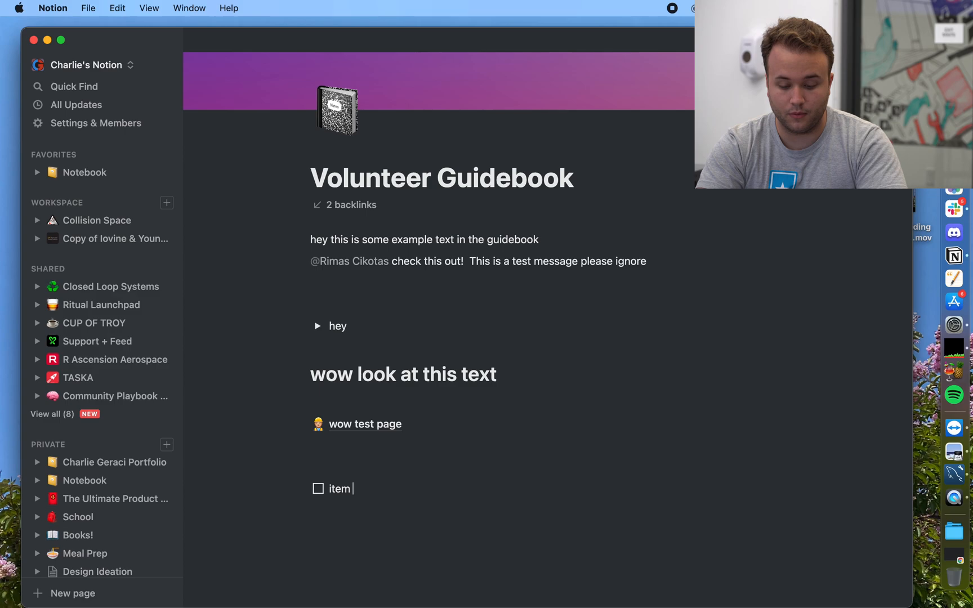
key("Return")
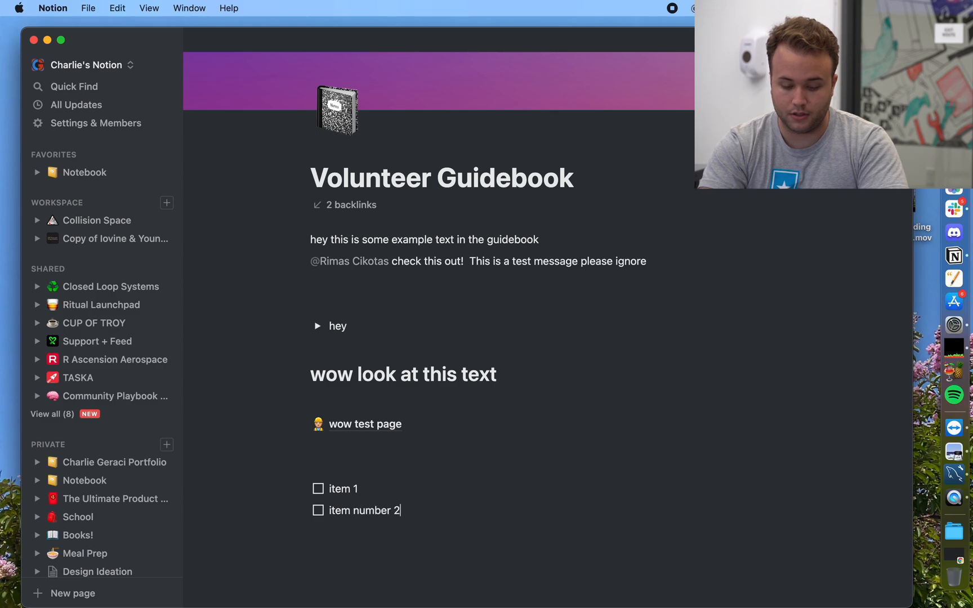
key("Return")
type("you")
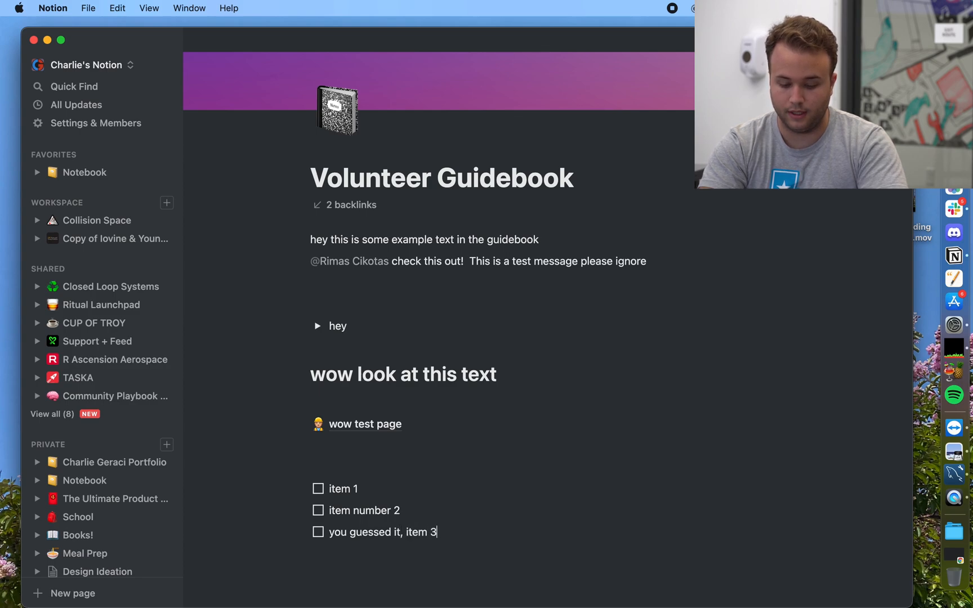
type(" guessed it, item 3")
key("Return")
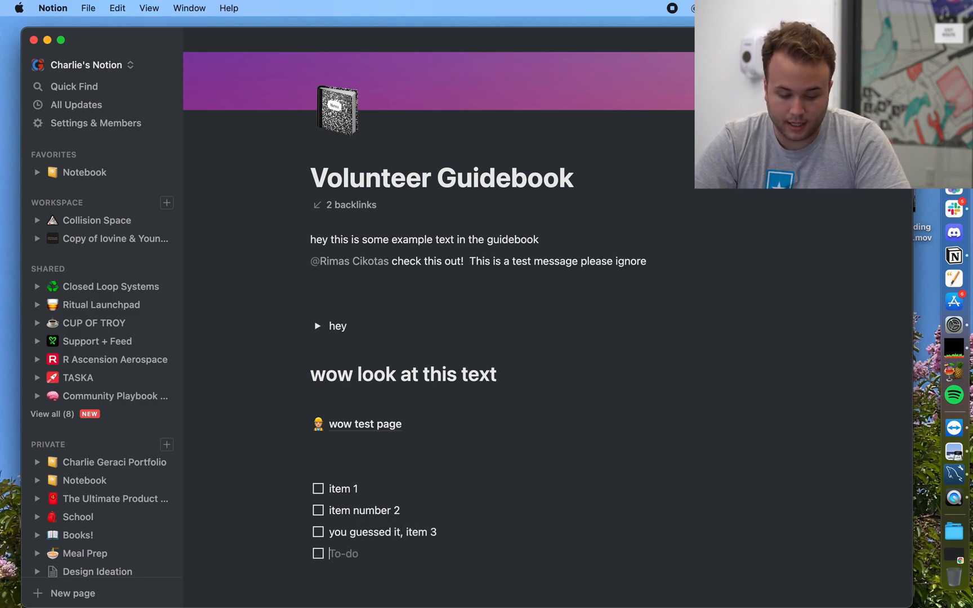
scroll(402, 372, "down", 3)
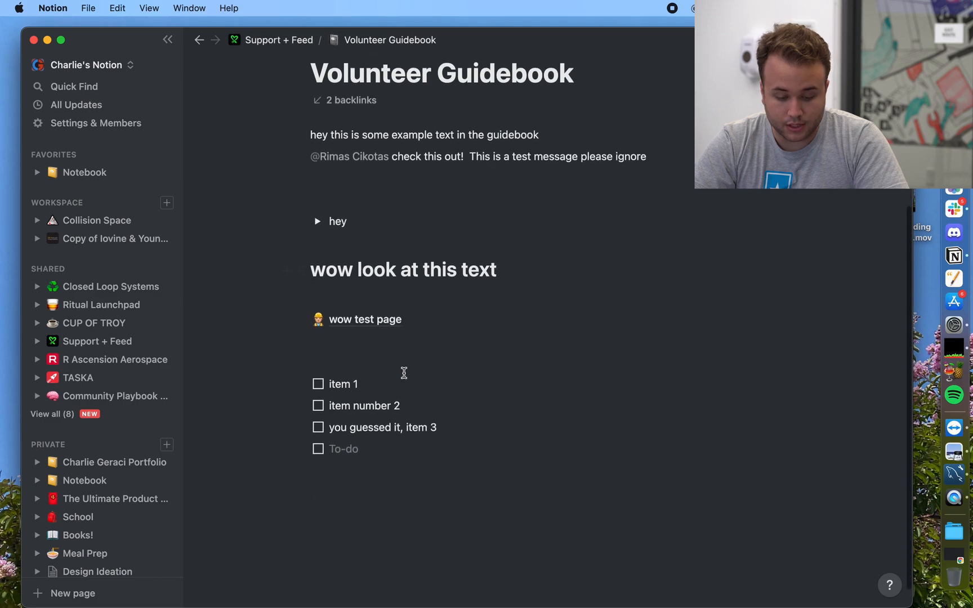
left_click(379, 472)
left_click(364, 494)
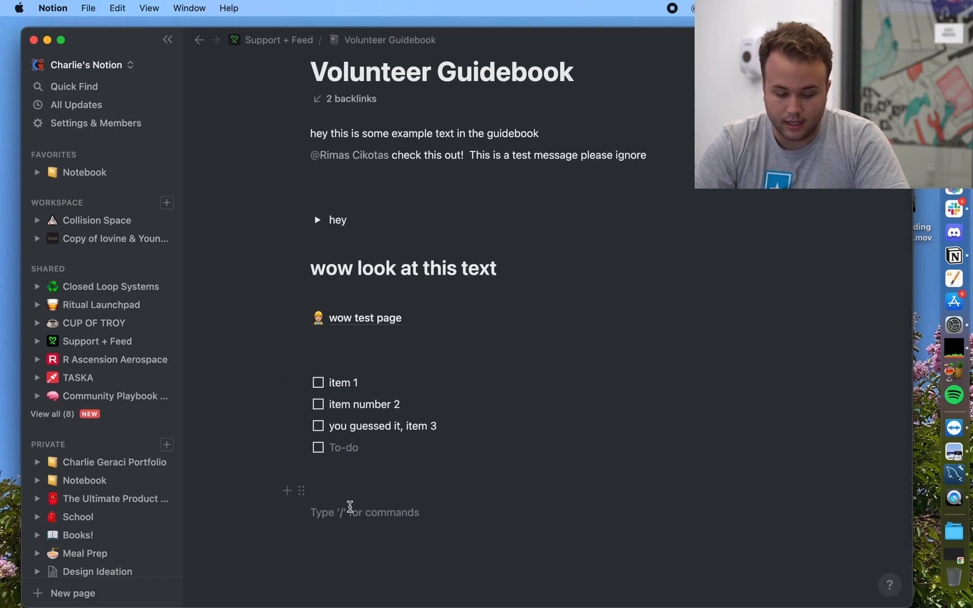
Step: Add a /page Link to page block pointing to Collision Space below the to-do list
type("/")
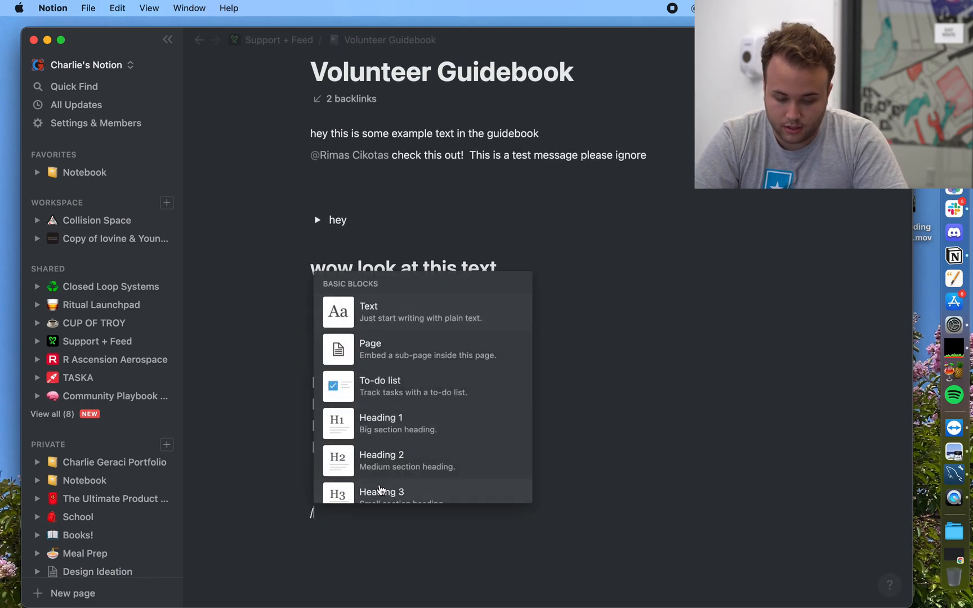
scroll(441, 459, "down", 3)
scroll(442, 460, "down", 1)
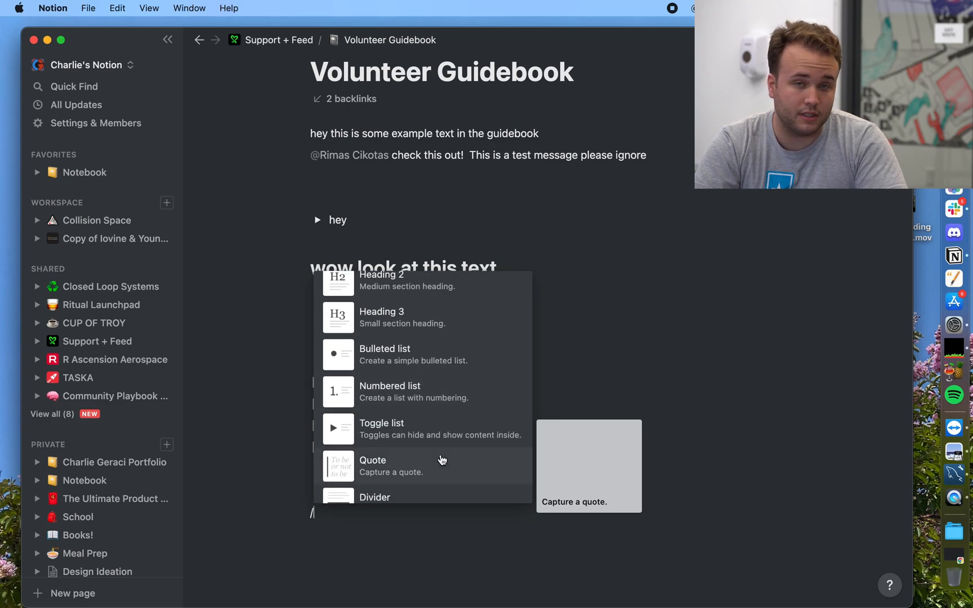
type("page")
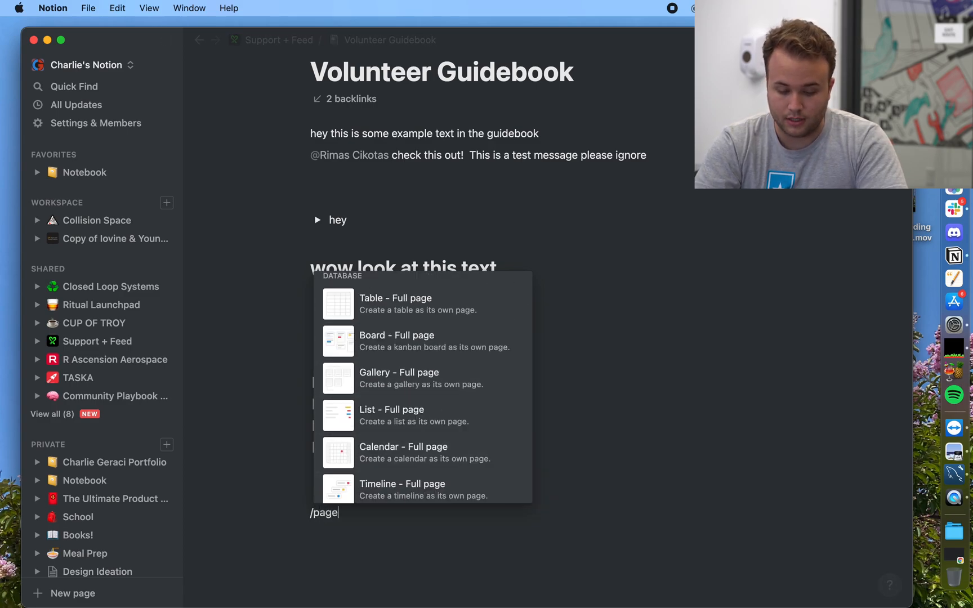
scroll(397, 426, "up", 3)
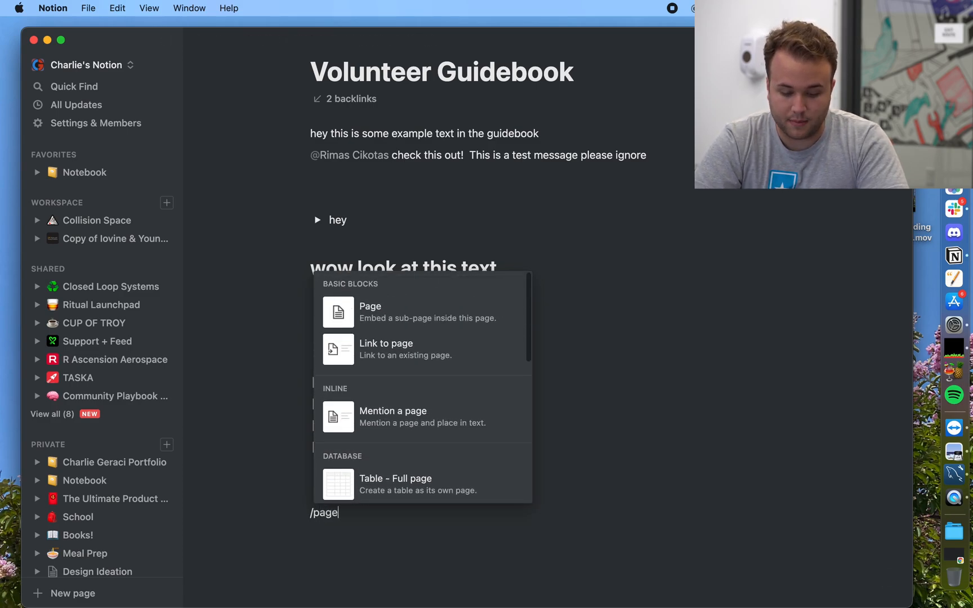
left_click(394, 352)
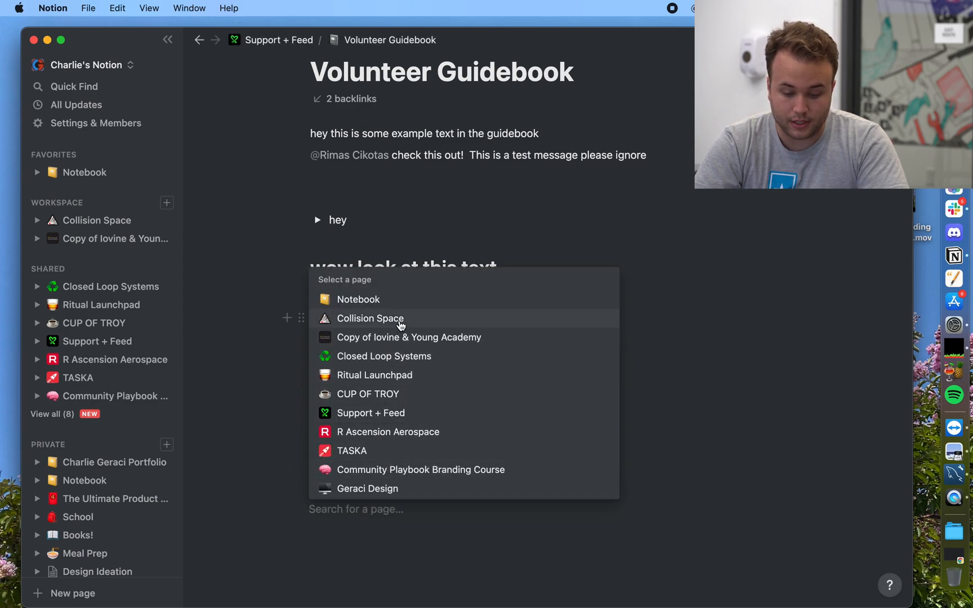
left_click(401, 319)
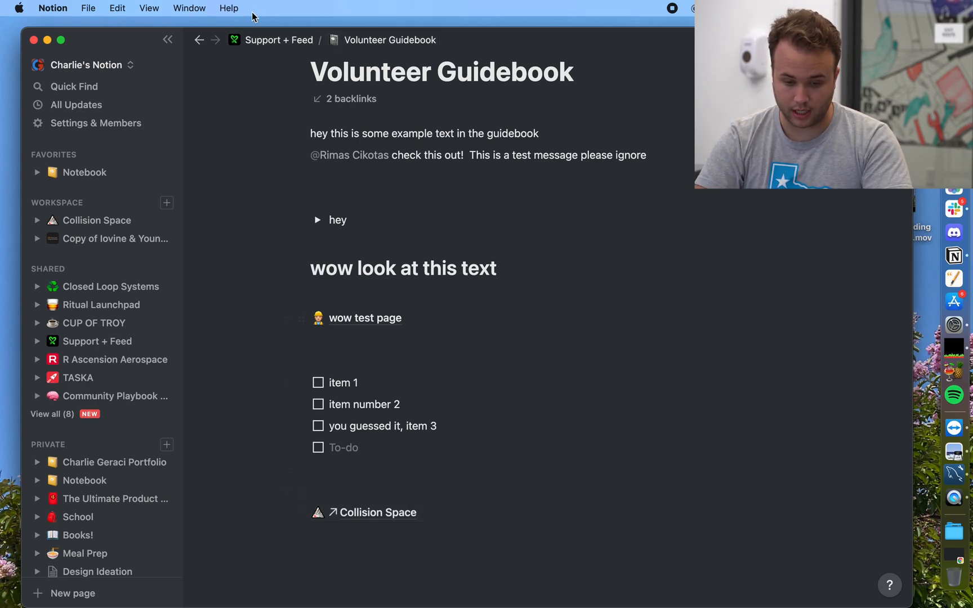
left_click(265, 42)
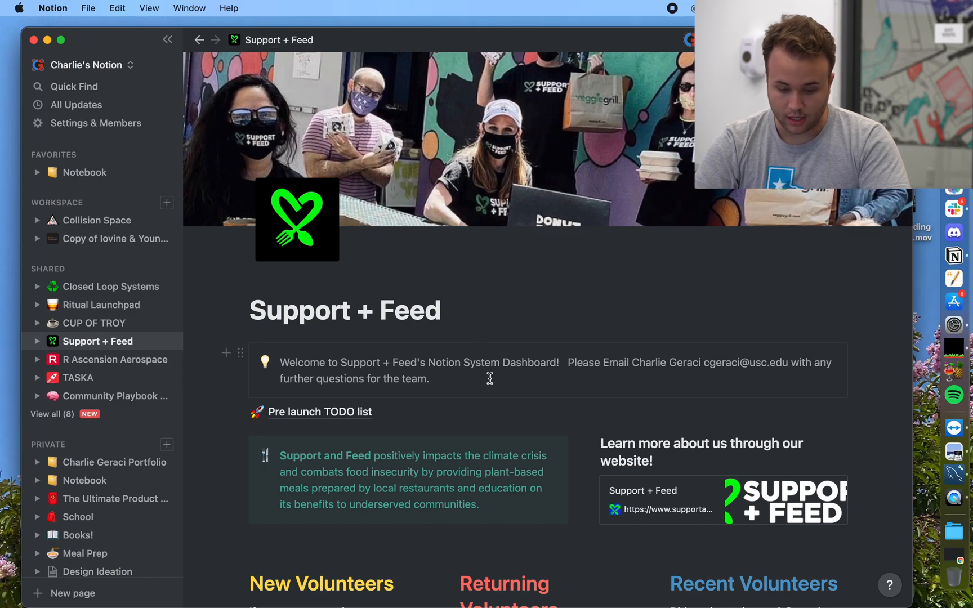
Step: Copy the link to the Mission, Vision, Values page on Support + Feed
scroll(489, 378, "down", 5)
scroll(489, 378, "down", 5)
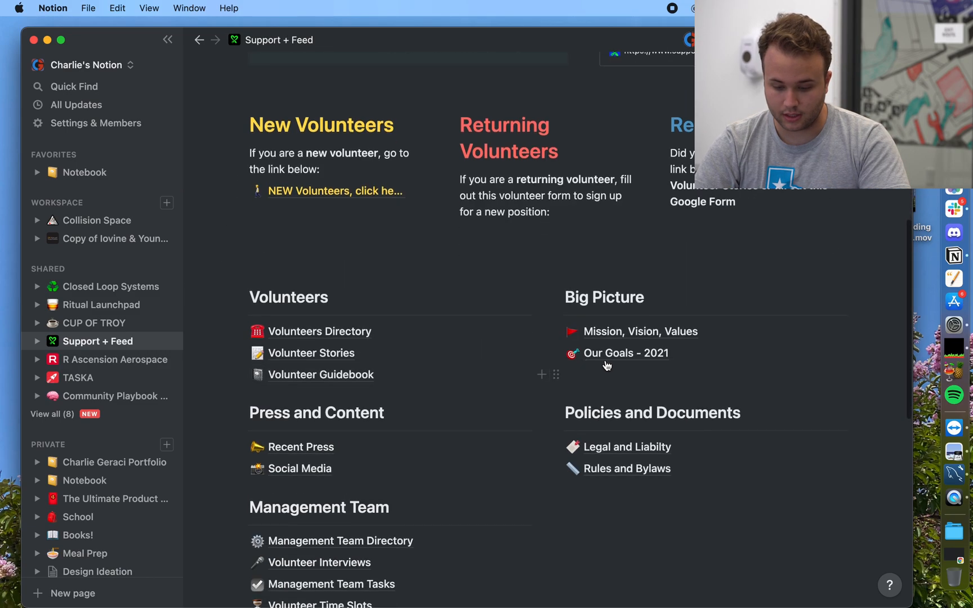
right_click(619, 340)
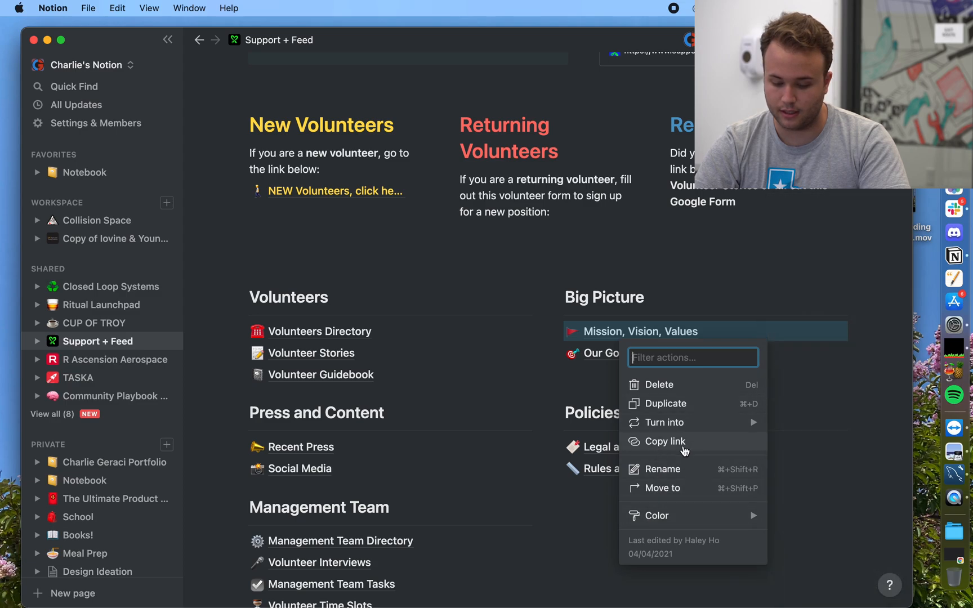
left_click(683, 449)
Step: Return to the Volunteer Guidebook page by way of Support + Feed
scroll(684, 448, "up", 10)
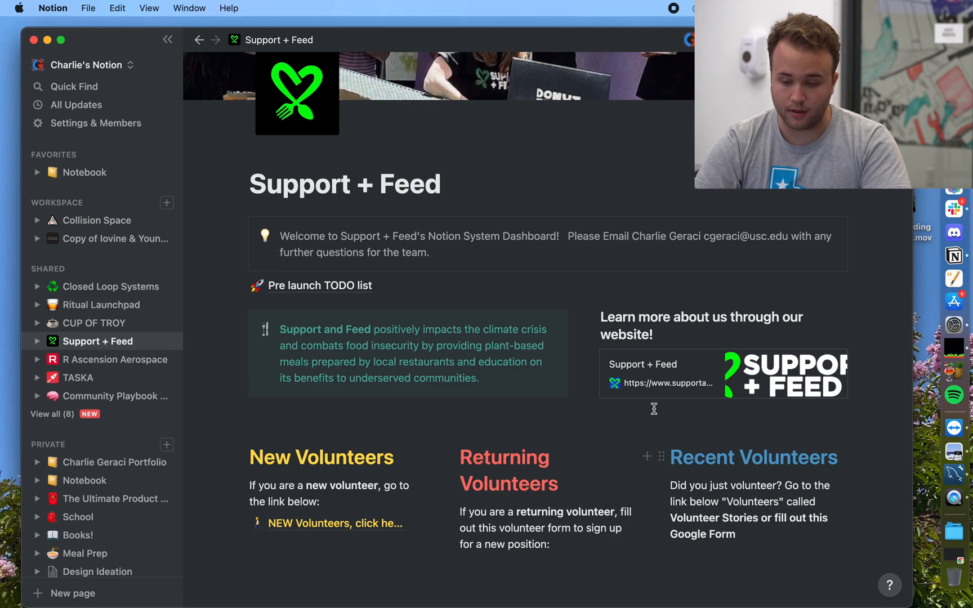
scroll(383, 494, "down", 5)
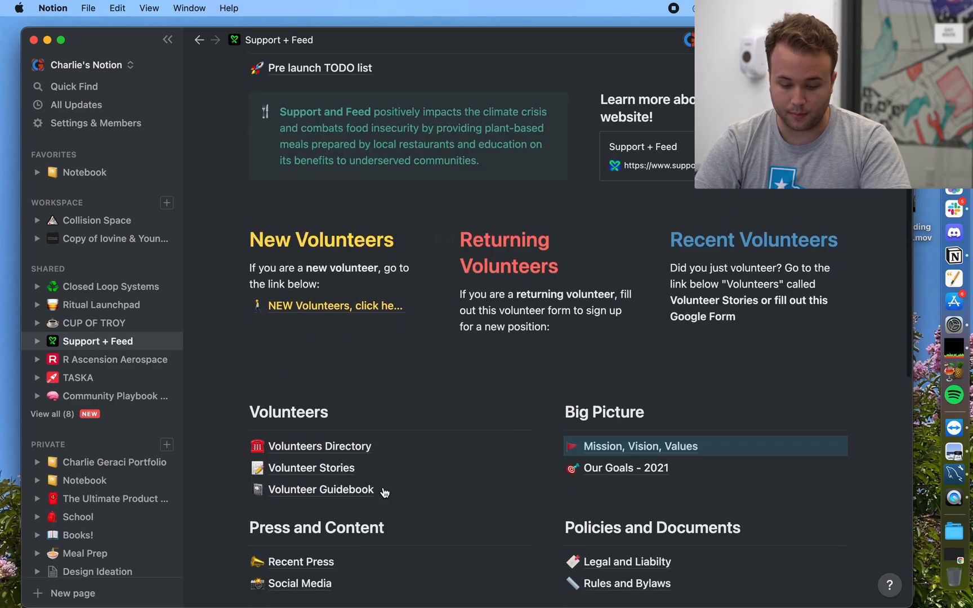
left_click(329, 441)
scroll(330, 441, "down", 3)
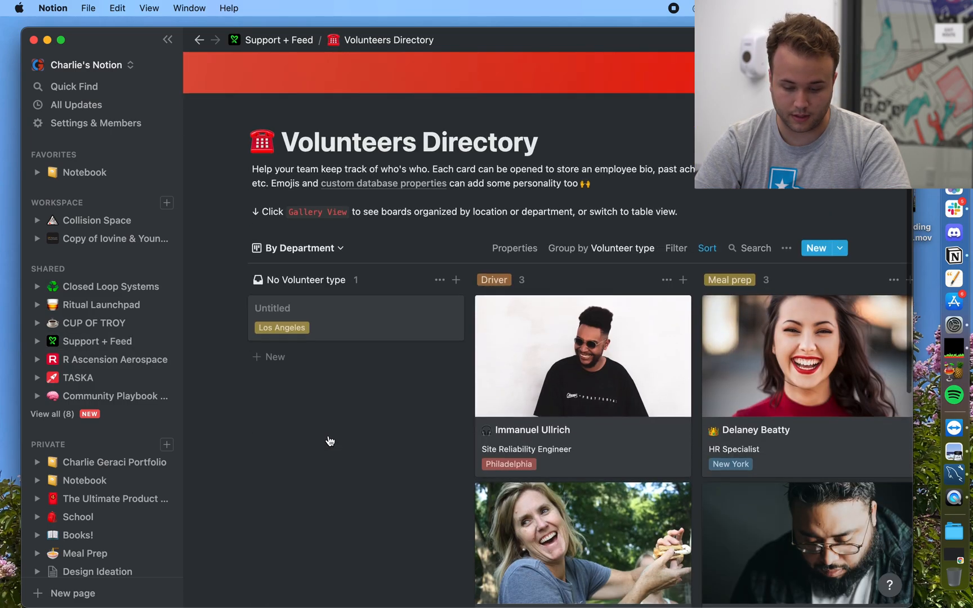
left_click(248, 41)
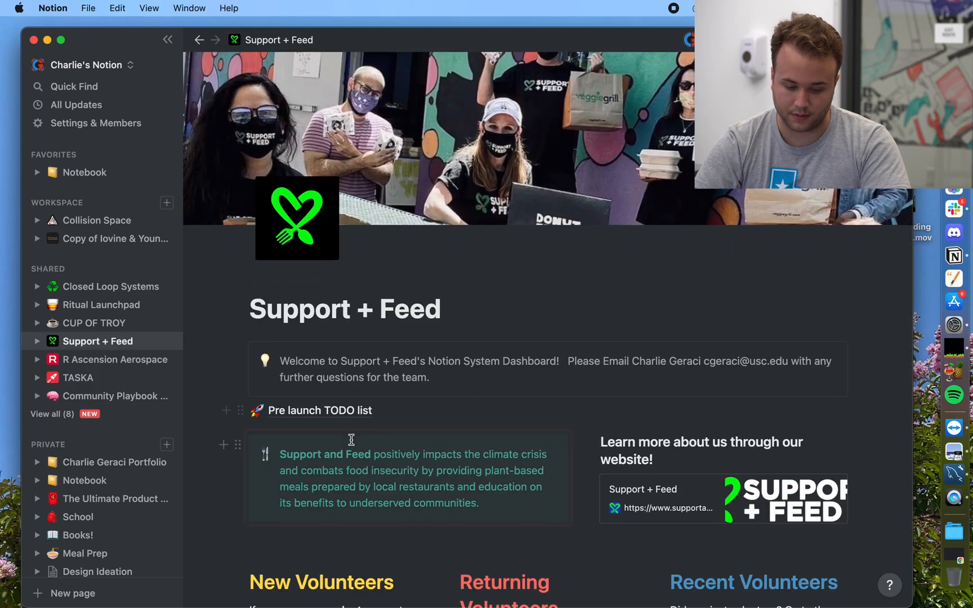
scroll(350, 441, "down", 6)
left_click(343, 445)
scroll(342, 445, "down", 6)
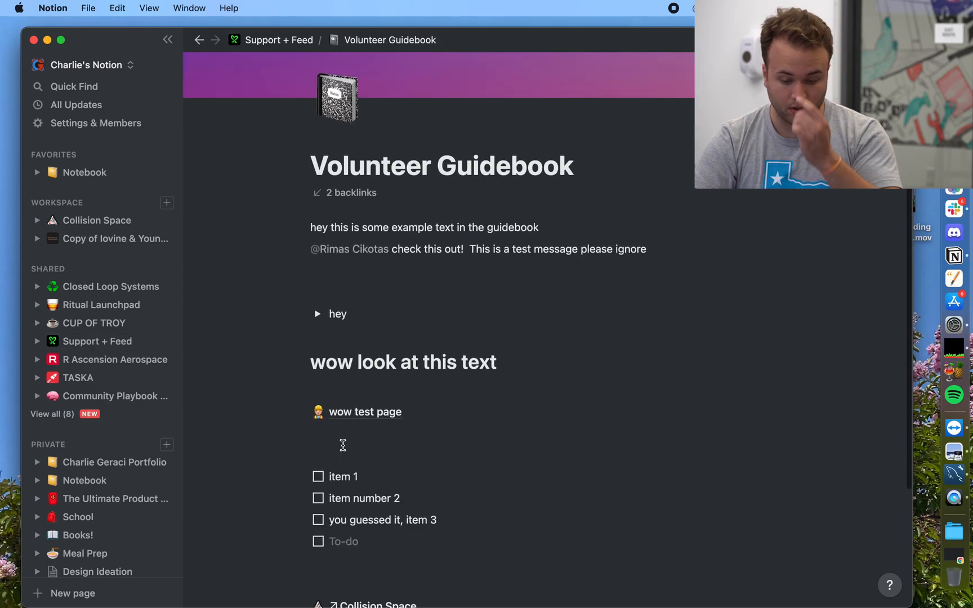
Step: Paste the Mission, Vision, Values link twice, as a page mention and as a page link
left_click(360, 462)
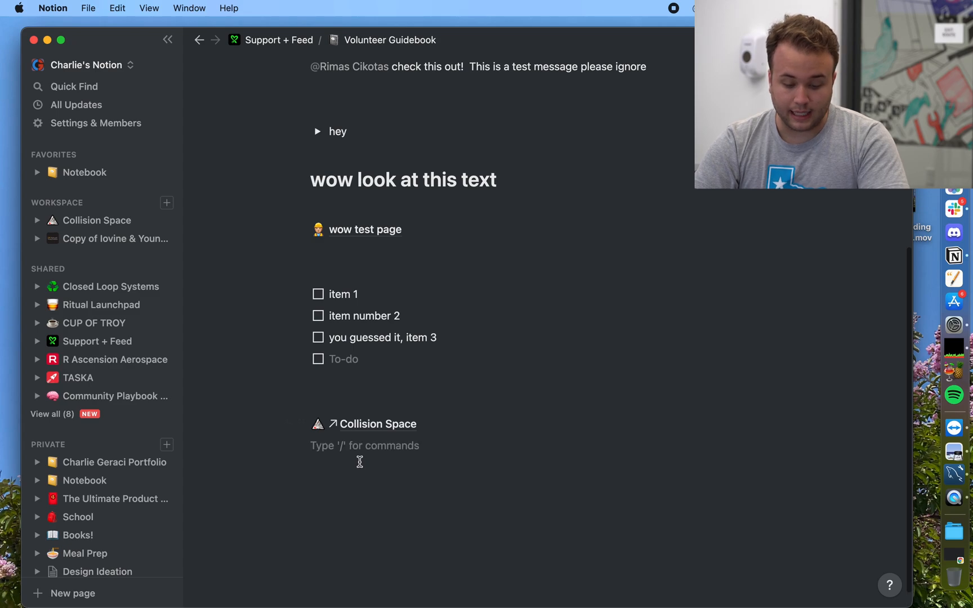
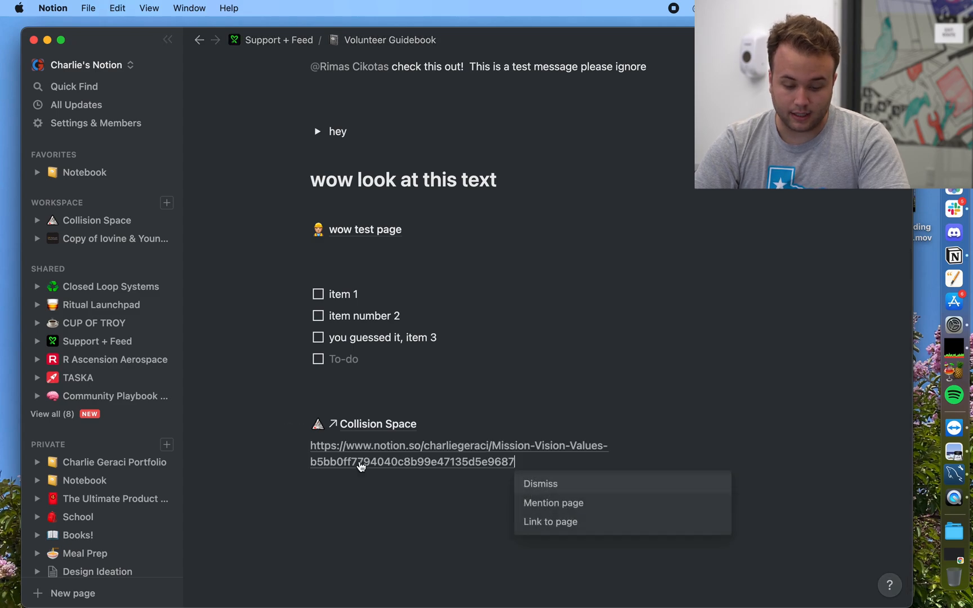
left_click(552, 504)
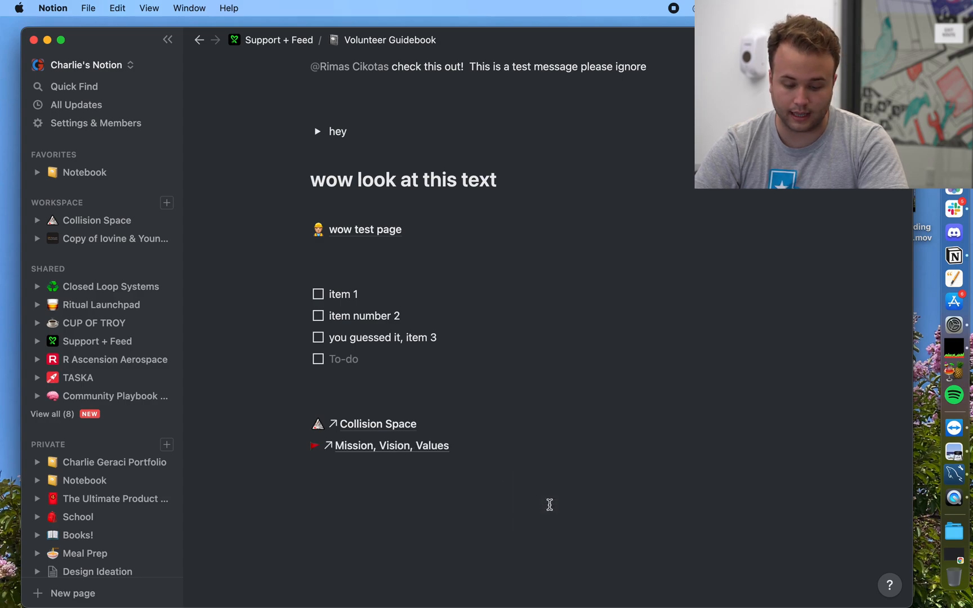
key("Return")
left_click(552, 542)
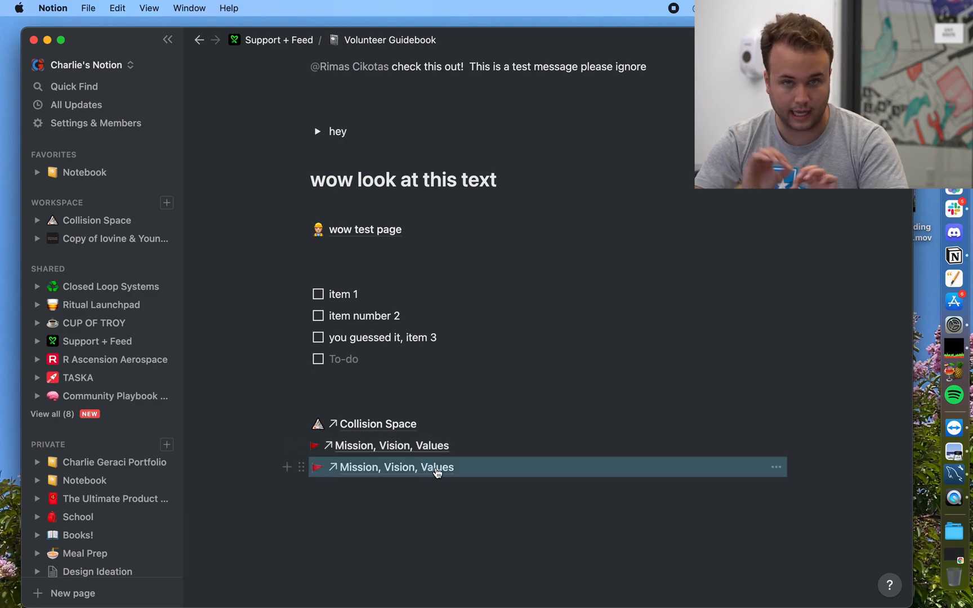
Step: Delete the Collision Space link and both Mission, Vision, Values link blocks
left_click_drag(454, 510, 352, 428)
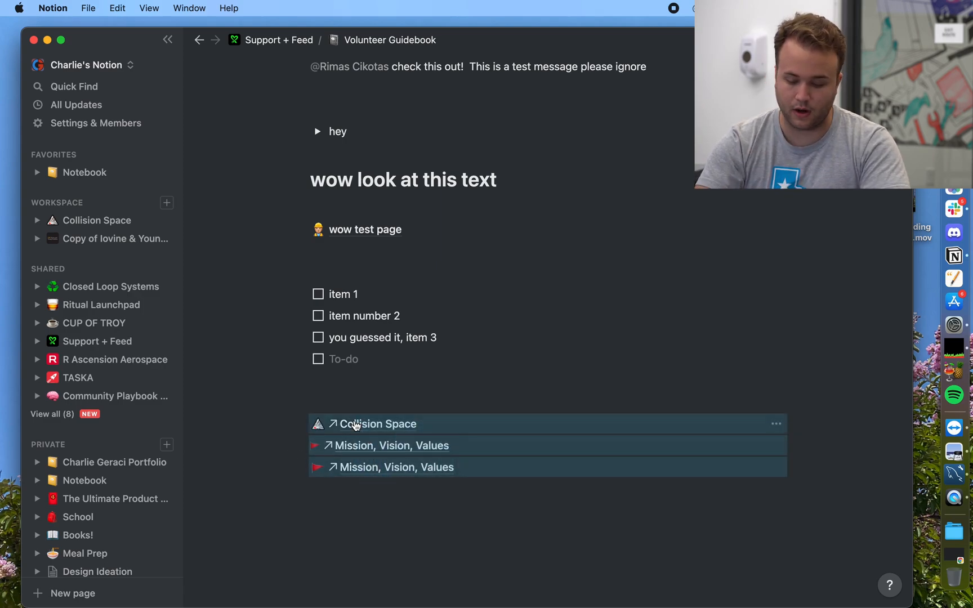
key("BackSpace")
scroll(331, 461, "up", 5)
scroll(332, 460, "down", 5)
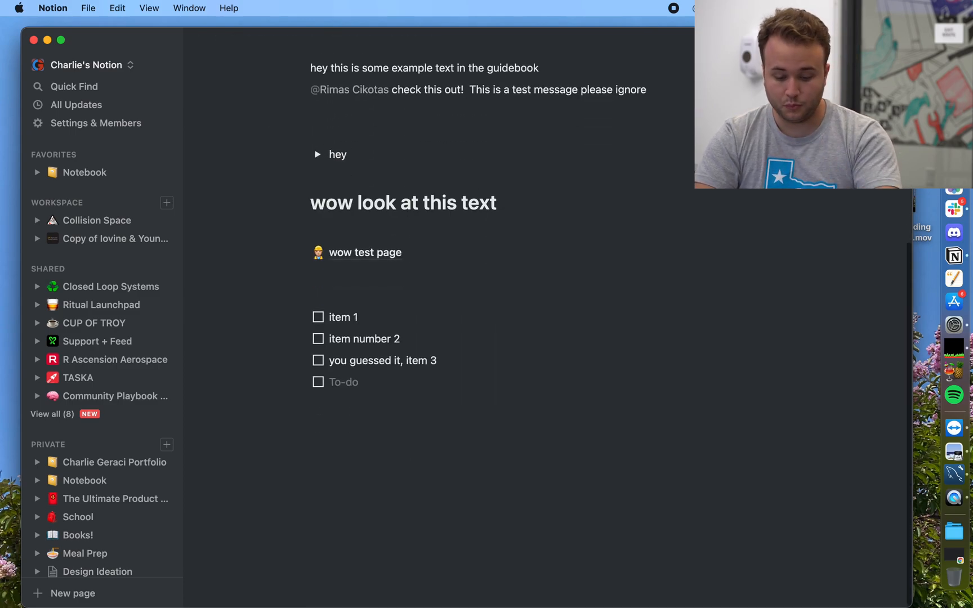
Step: Start a slash command below the to-do list and scroll to the inline Table and Board options
left_click(332, 460)
type("/")
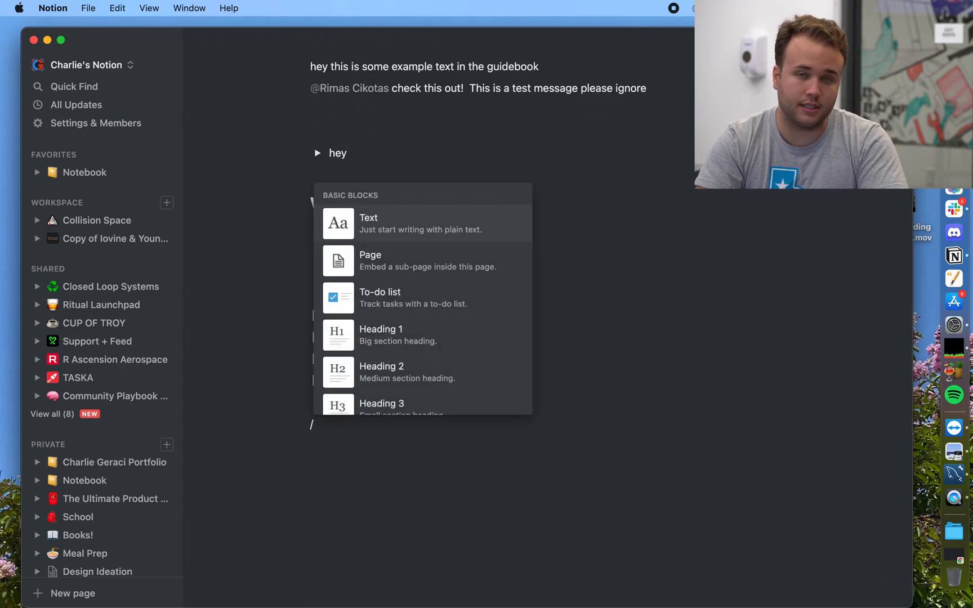
scroll(371, 383, "down", 8)
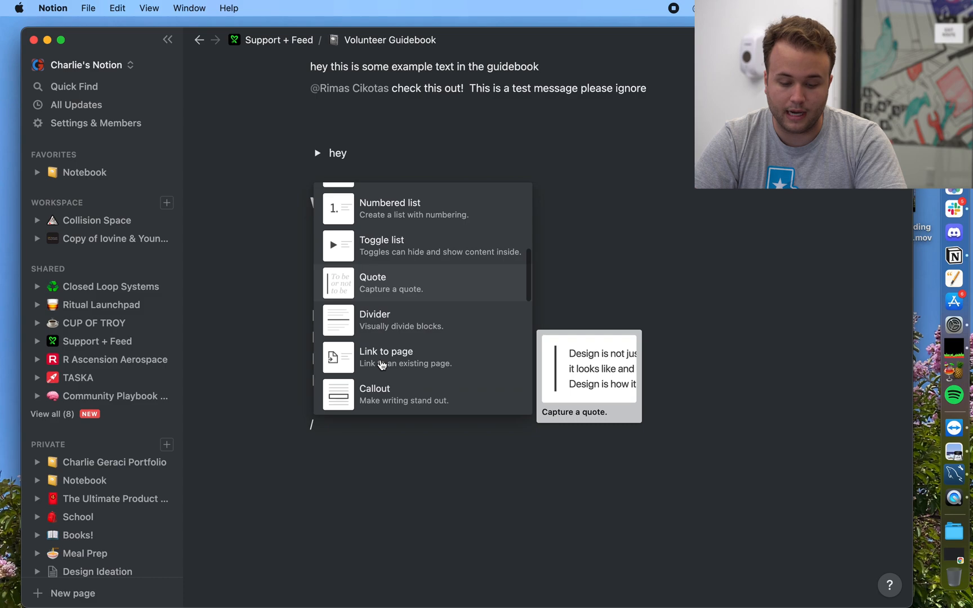
scroll(382, 364, "down", 4)
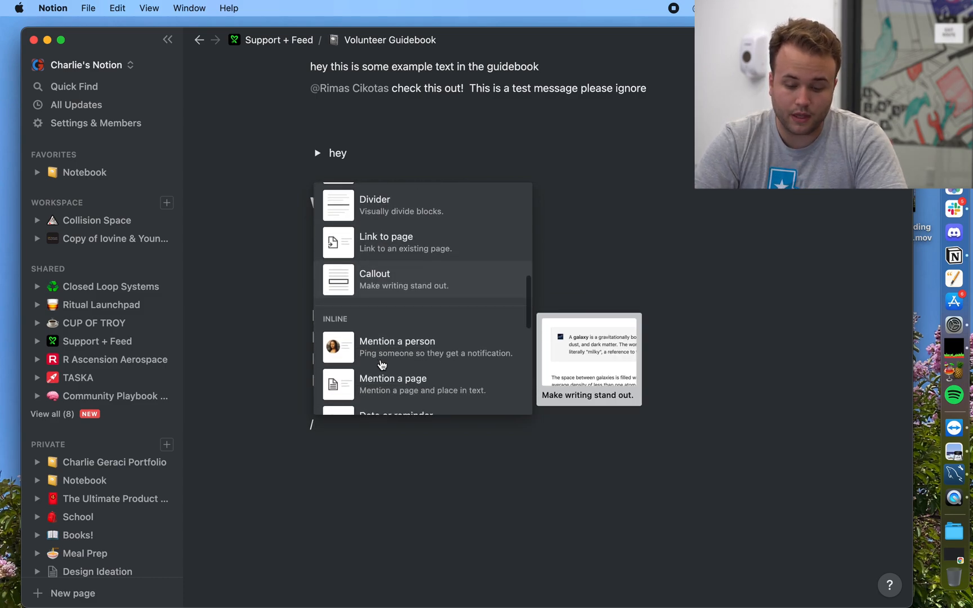
scroll(358, 316, "down", 3)
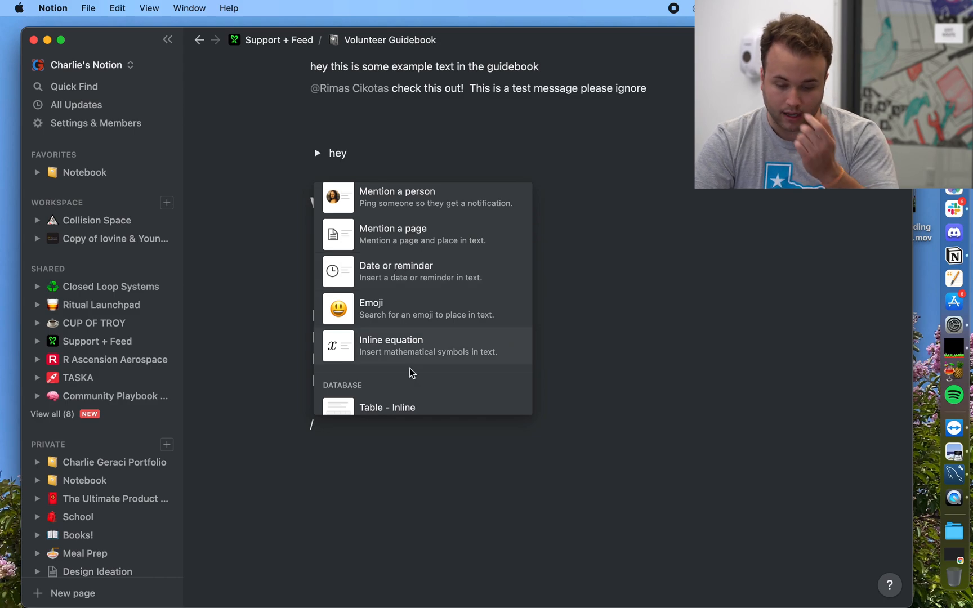
scroll(409, 372, "down", 3)
scroll(425, 276, "down", 2)
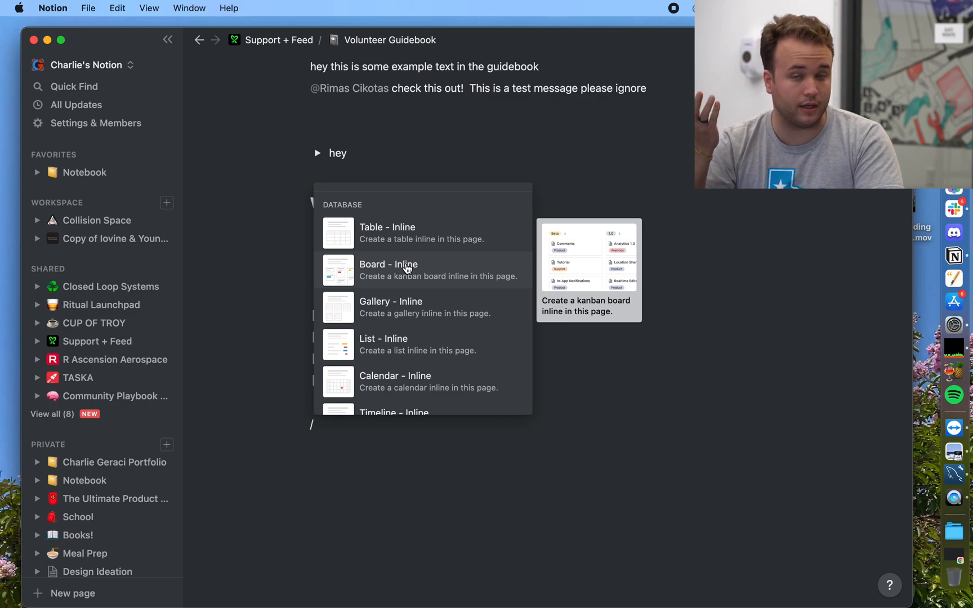
Step: Insert an inline board, moving Card 1 to Not started and Card 2 to In progress
left_click(407, 268)
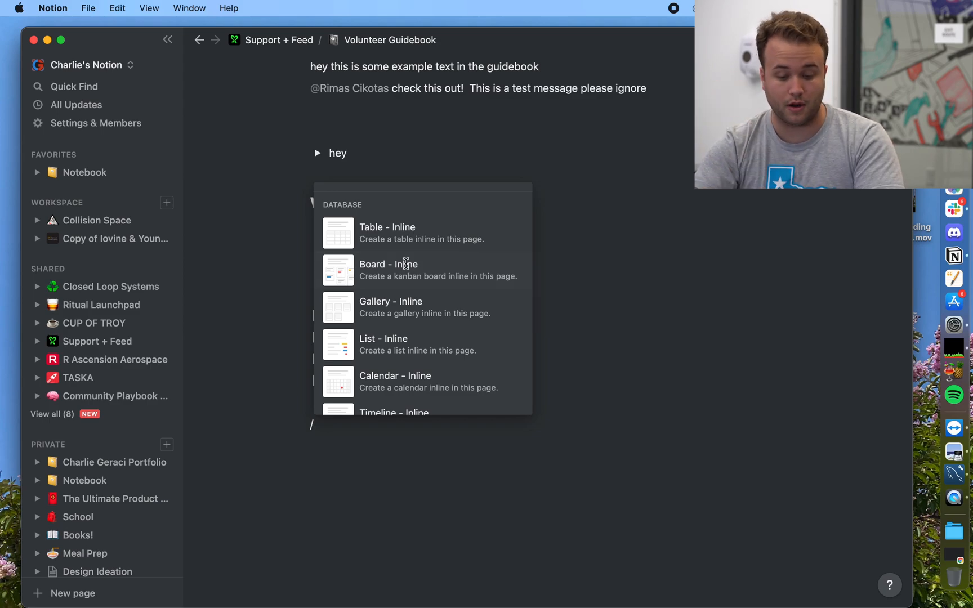
scroll(507, 527, "down", 3)
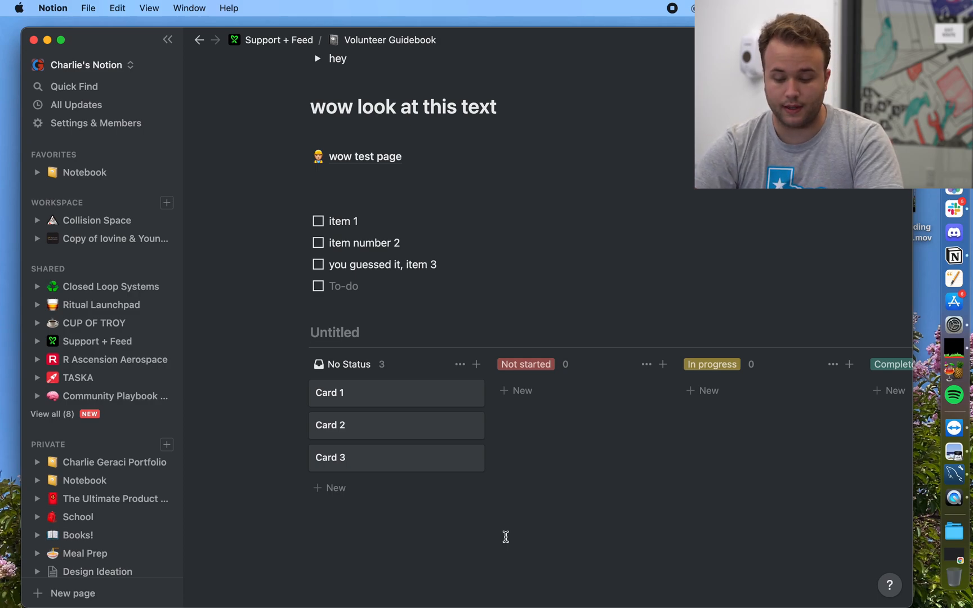
left_click_drag(424, 403, 628, 417)
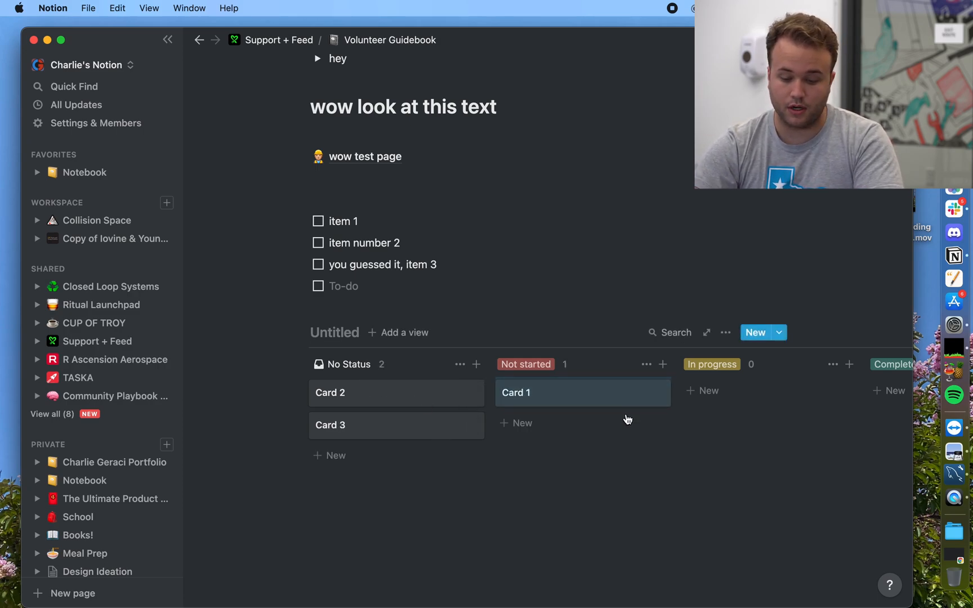
left_click_drag(408, 396, 763, 400)
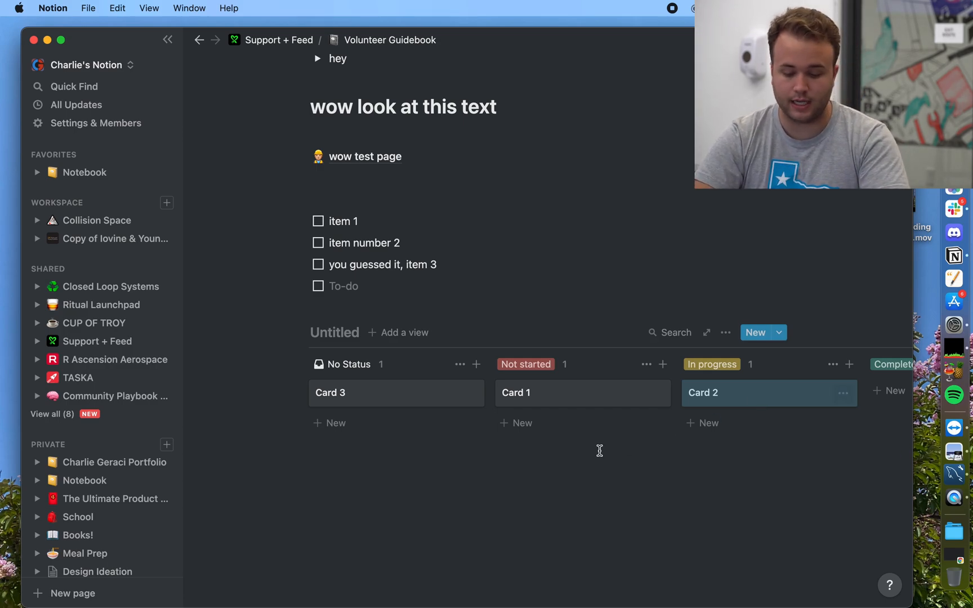
scroll(600, 450, "down", 1)
left_click(551, 477)
key("Return")
key("Return")
key("Return")
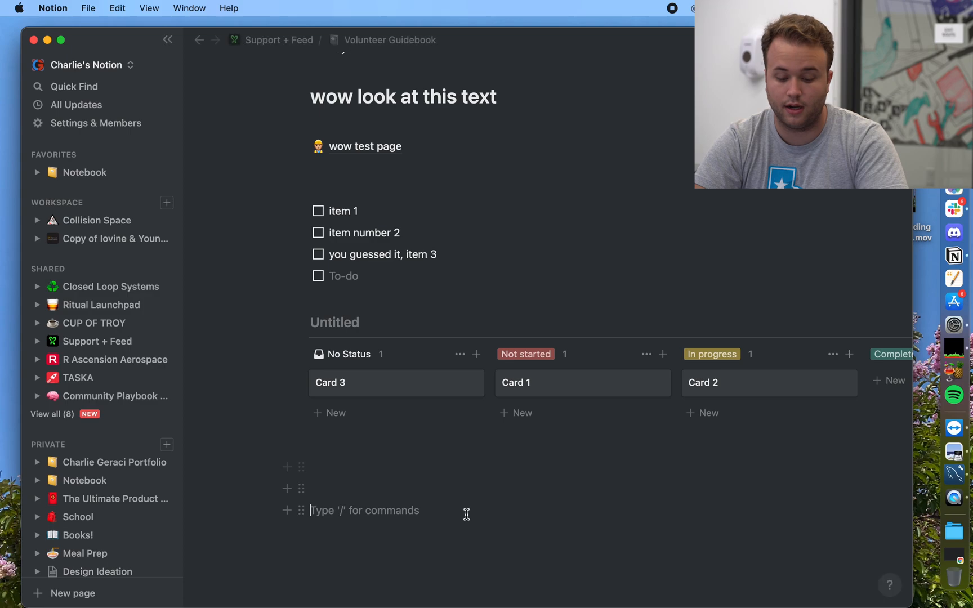
Step: Type / below the board, browse the full list of block types, then dismiss it
scroll(467, 514, "down", 3)
type("/")
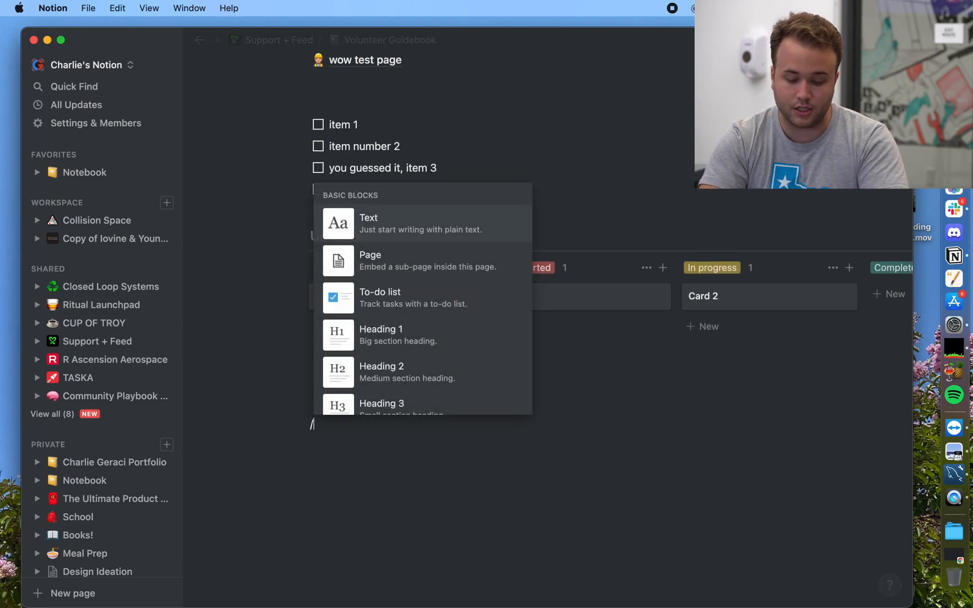
scroll(468, 416, "down", 5)
scroll(471, 411, "down", 10)
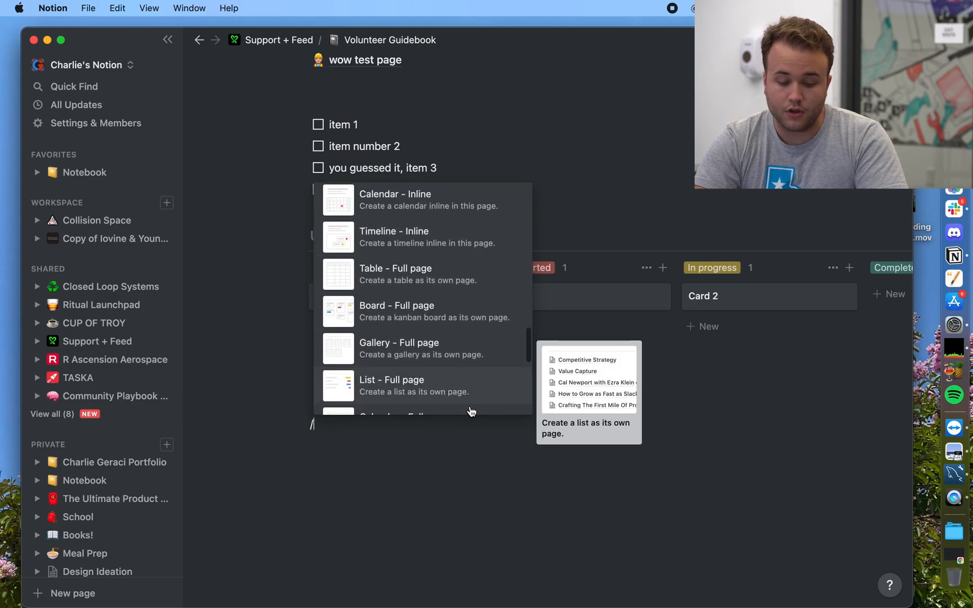
scroll(470, 411, "down", 1)
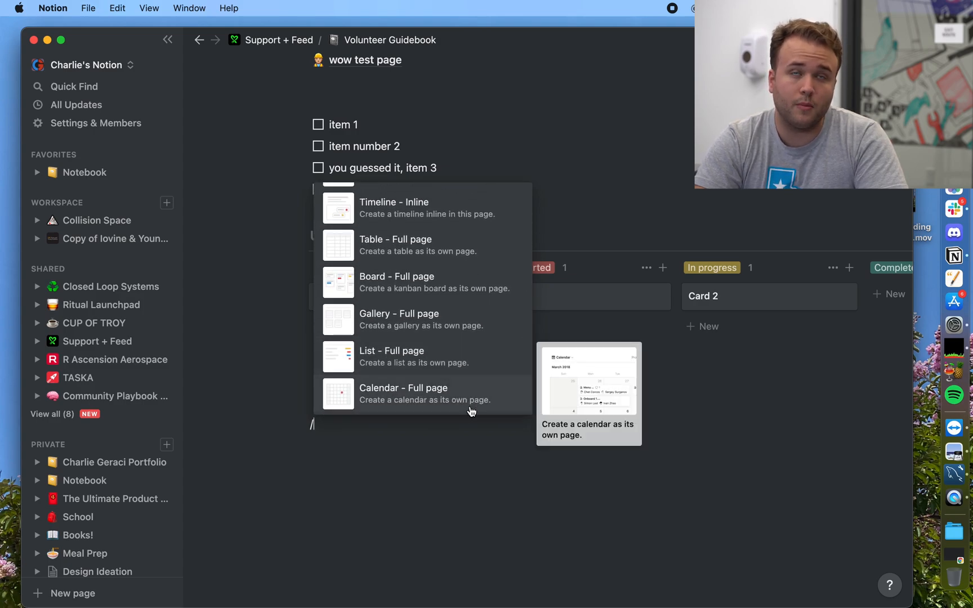
scroll(472, 412, "down", 6)
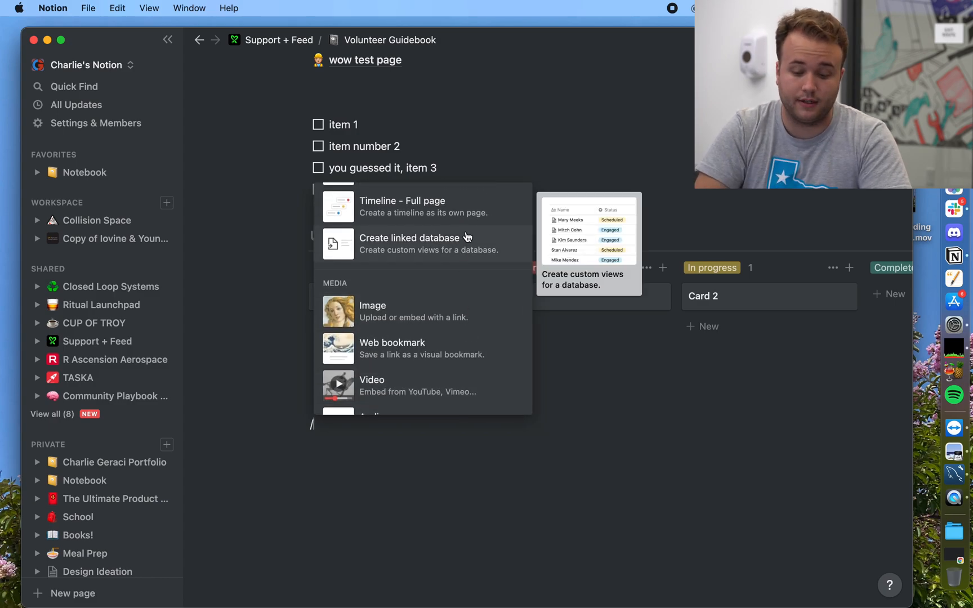
scroll(466, 237, "down", 3)
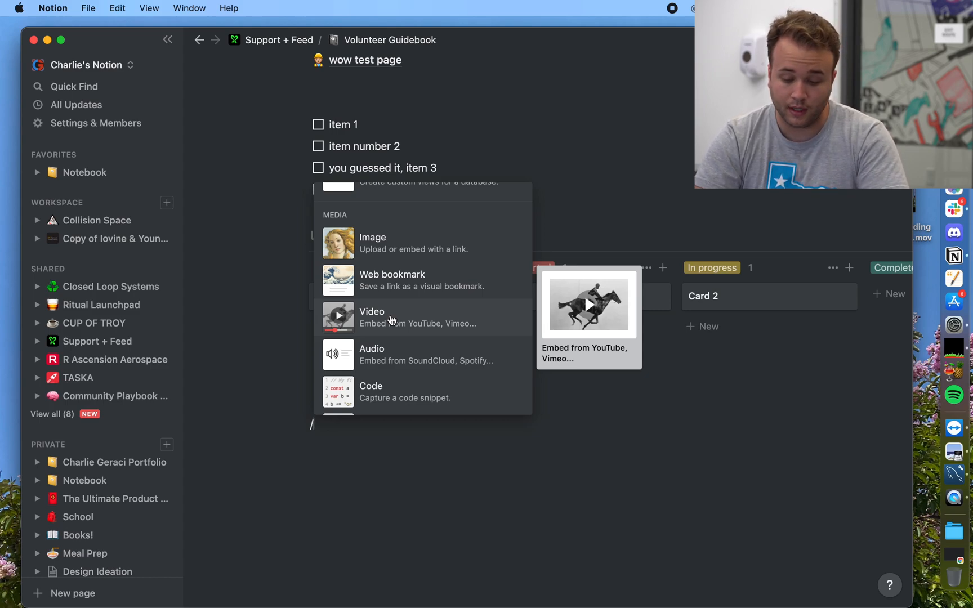
scroll(392, 320, "down", 3)
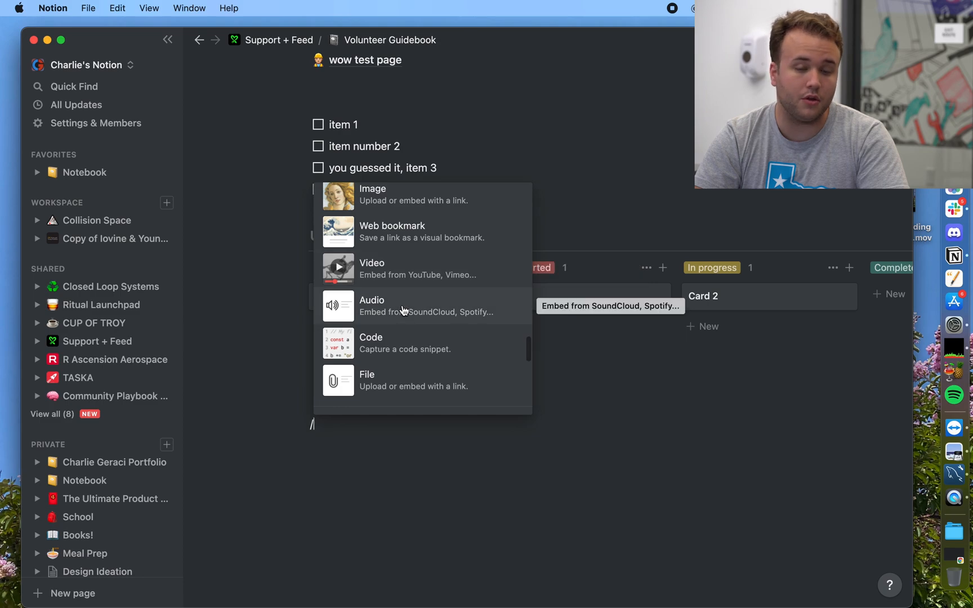
scroll(404, 310, "down", 1)
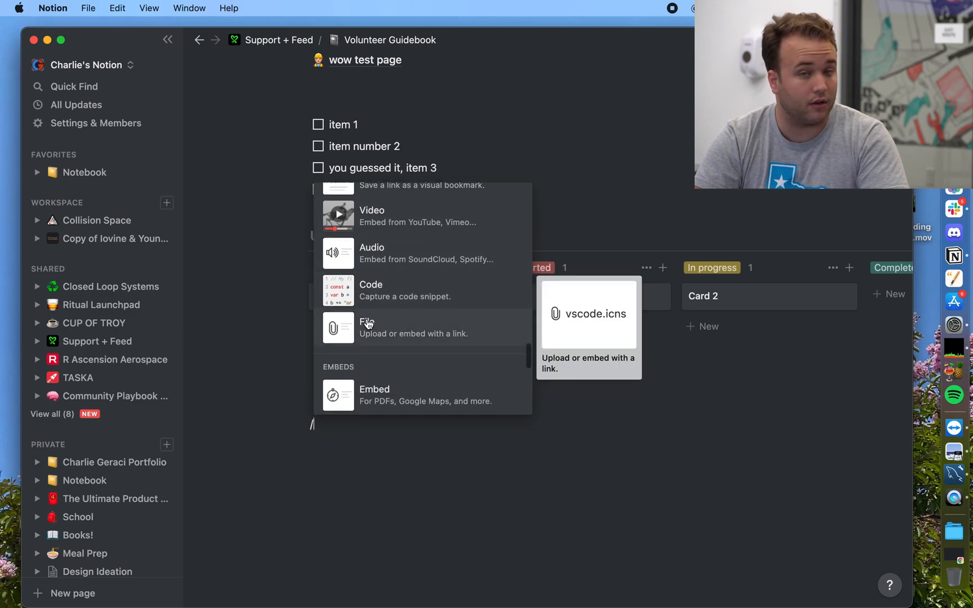
scroll(368, 324, "down", 5)
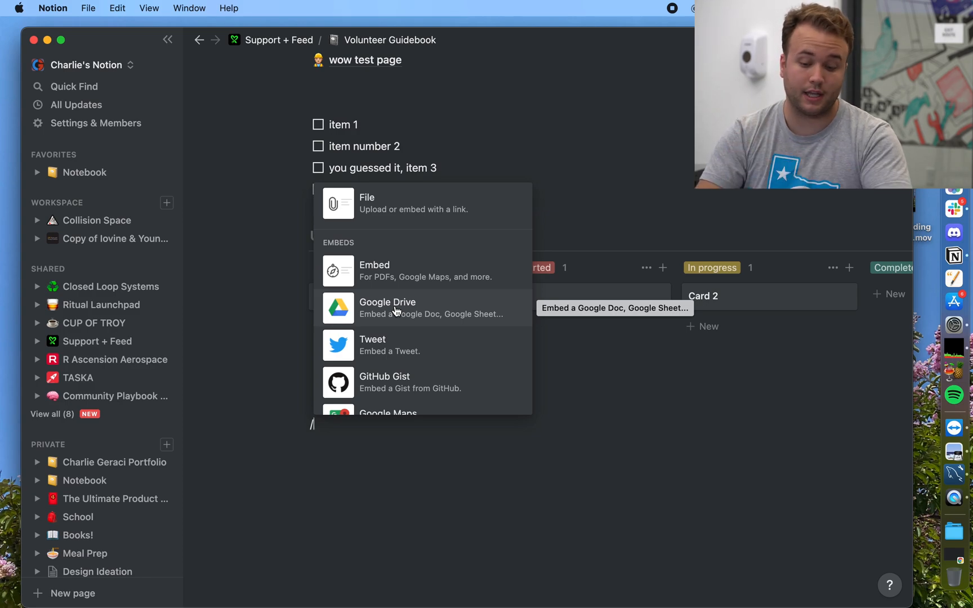
scroll(406, 321, "down", 5)
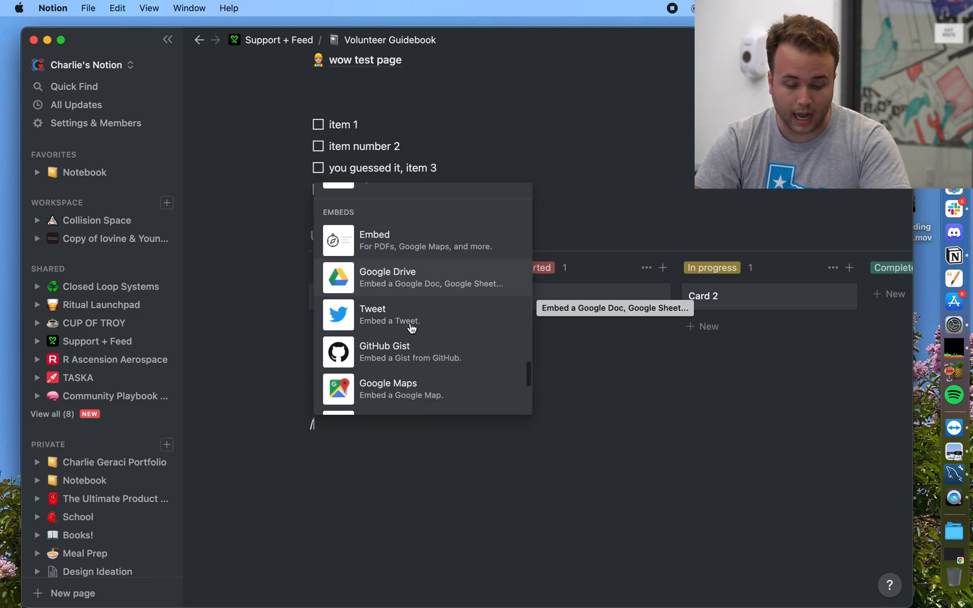
scroll(417, 332, "down", 5)
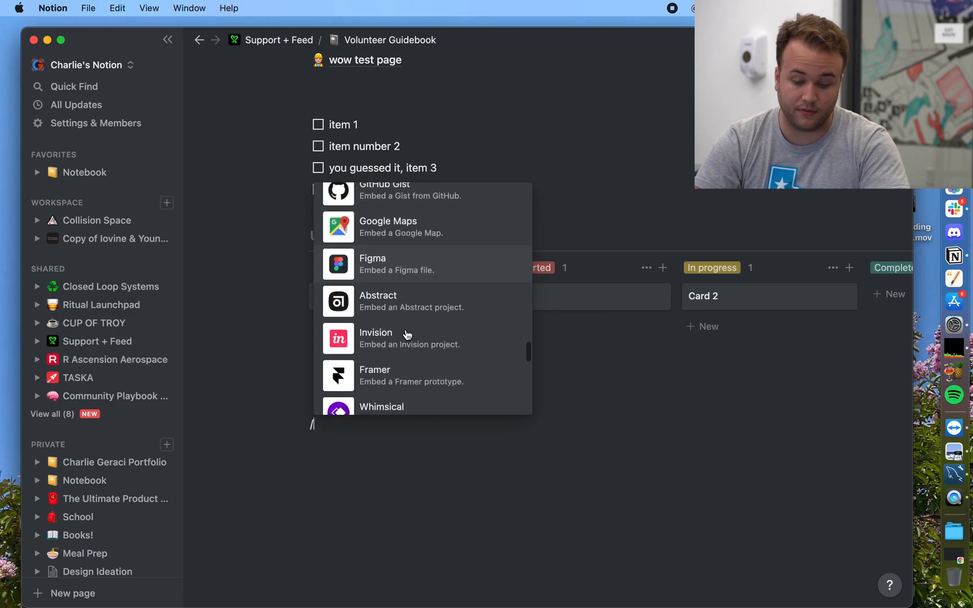
scroll(407, 334, "down", 6)
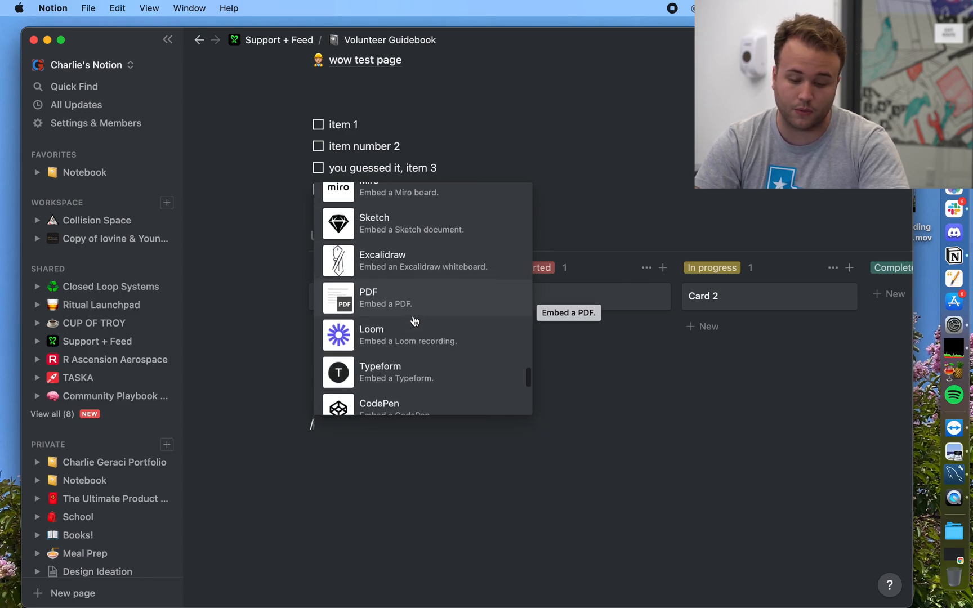
scroll(414, 321, "down", 3)
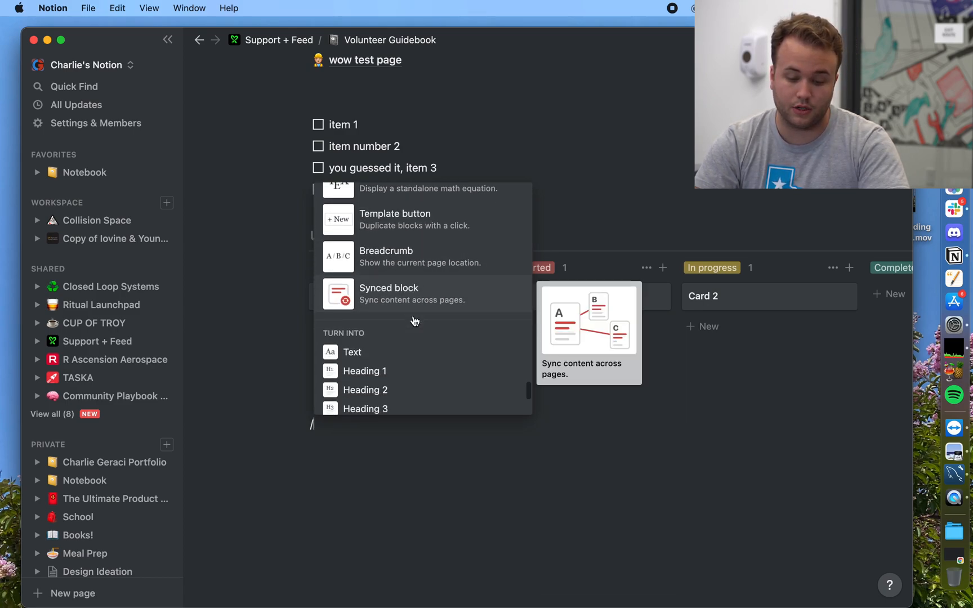
scroll(414, 321, "up", 2)
scroll(414, 321, "down", 2)
scroll(413, 317, "down", 4)
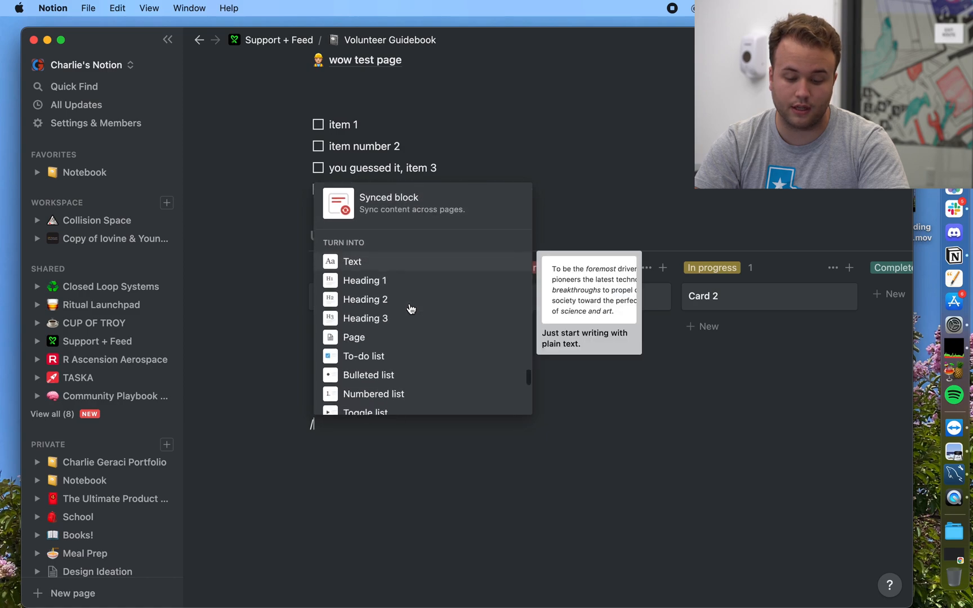
scroll(411, 309, "down", 3)
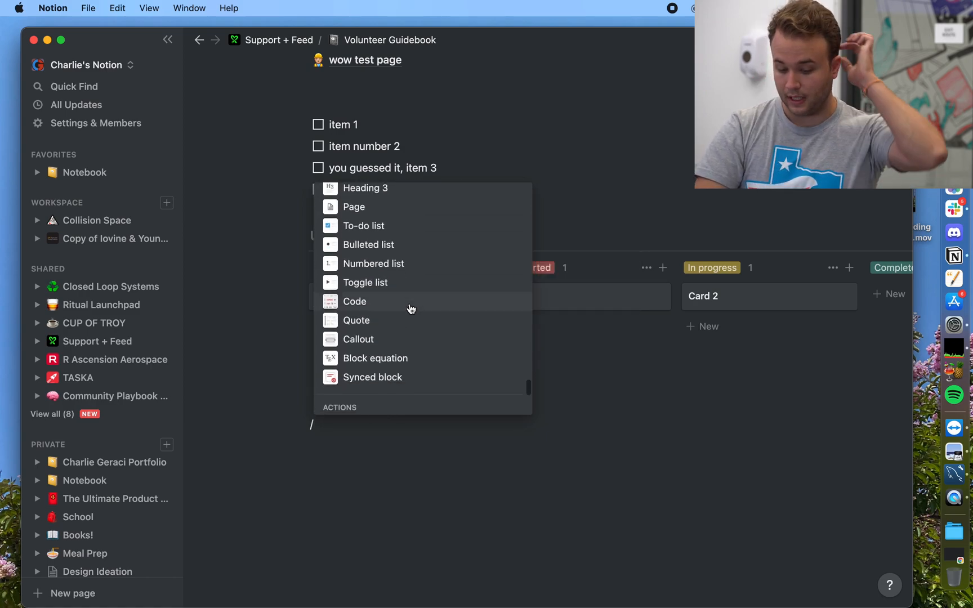
left_click(403, 474)
scroll(403, 475, "up", 3)
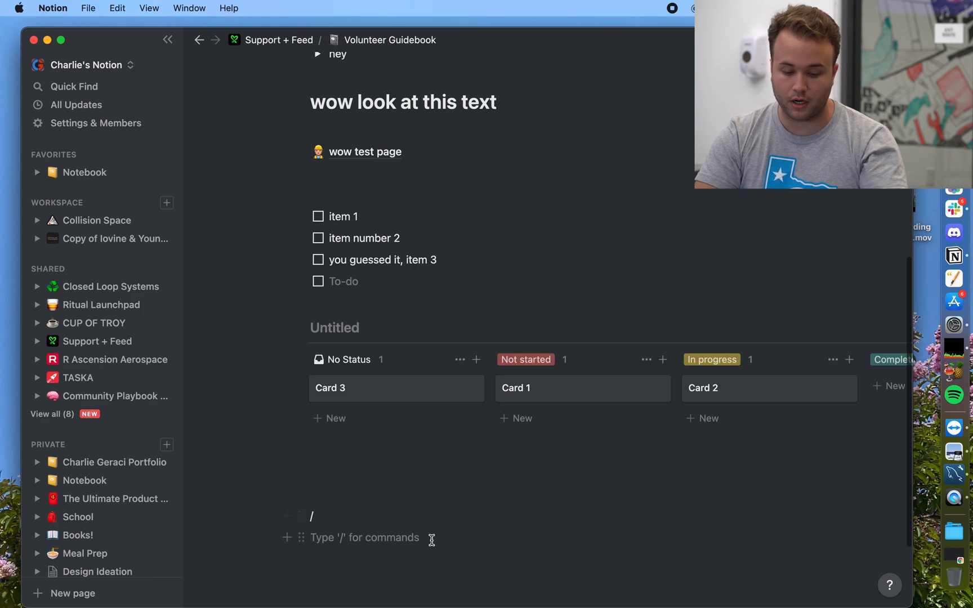
Step: Select and delete the test blocks on the Volunteer Guidebook page
left_click_drag(431, 540, 312, 154)
key("BackSpace")
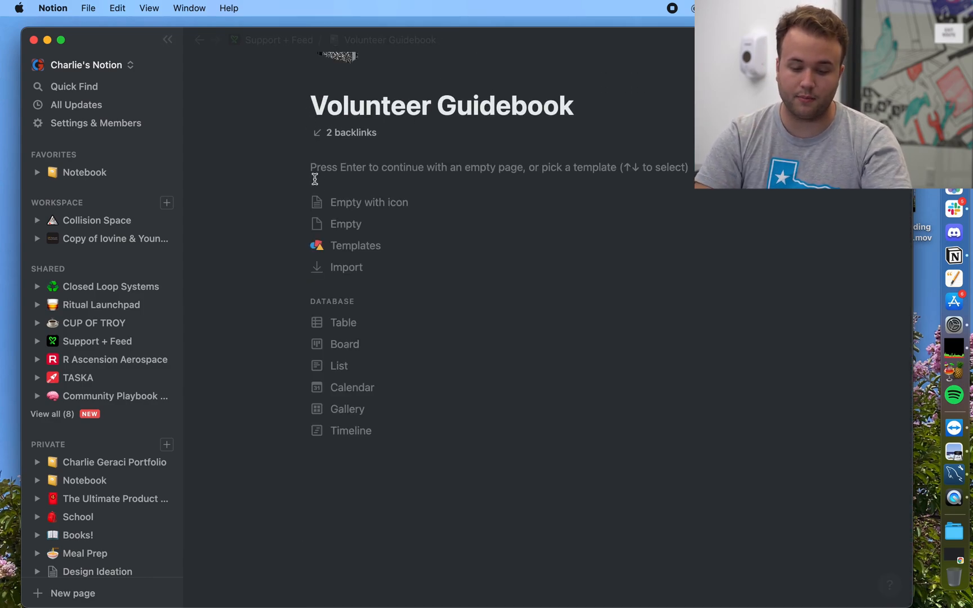
scroll(313, 178, "up", 3)
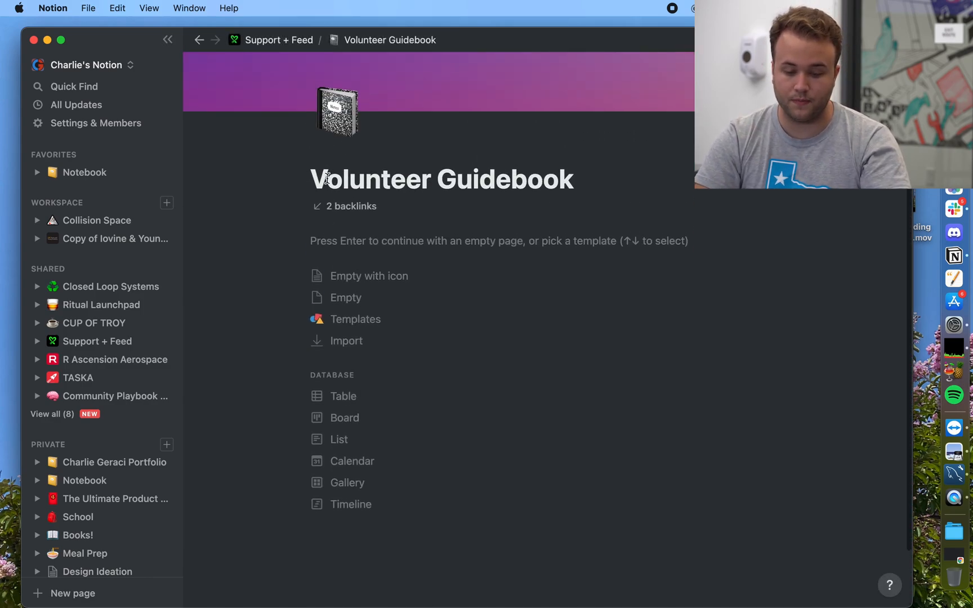
Step: Open the Media Content Management database via Support + Feed and Social Media
left_click(288, 39)
scroll(403, 417, "down", 7)
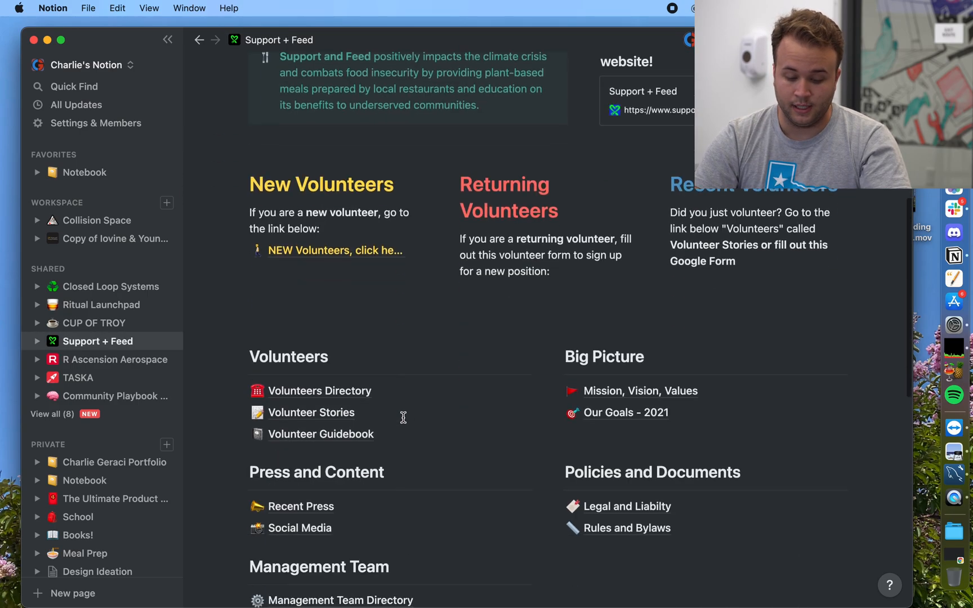
scroll(403, 417, "down", 5)
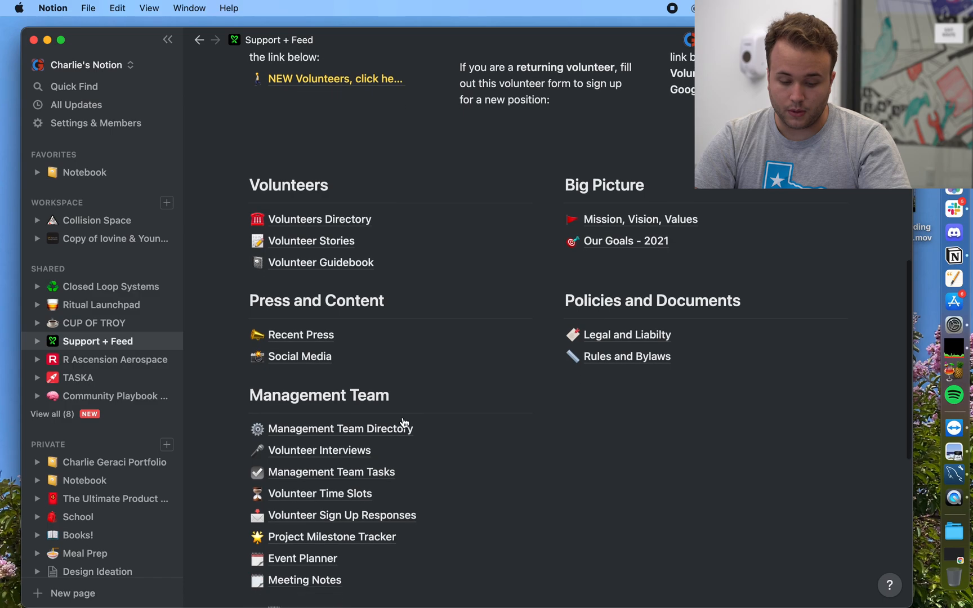
left_click(313, 360)
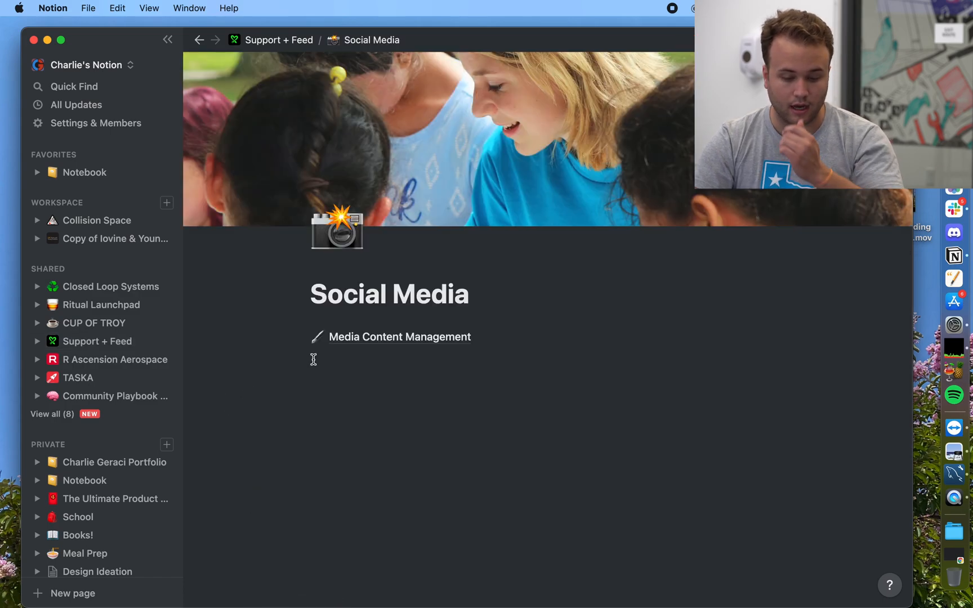
left_click(361, 337)
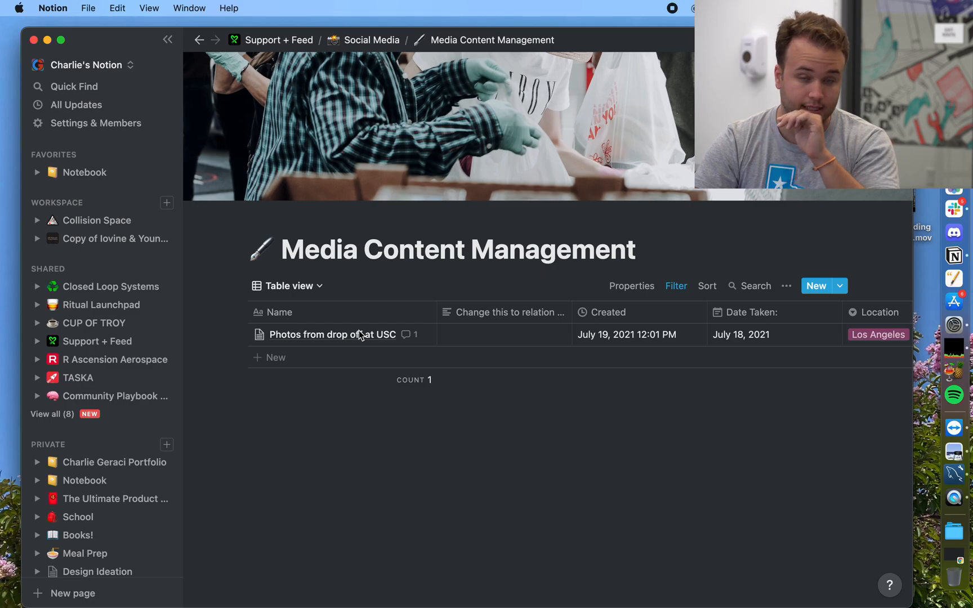
left_click(314, 287)
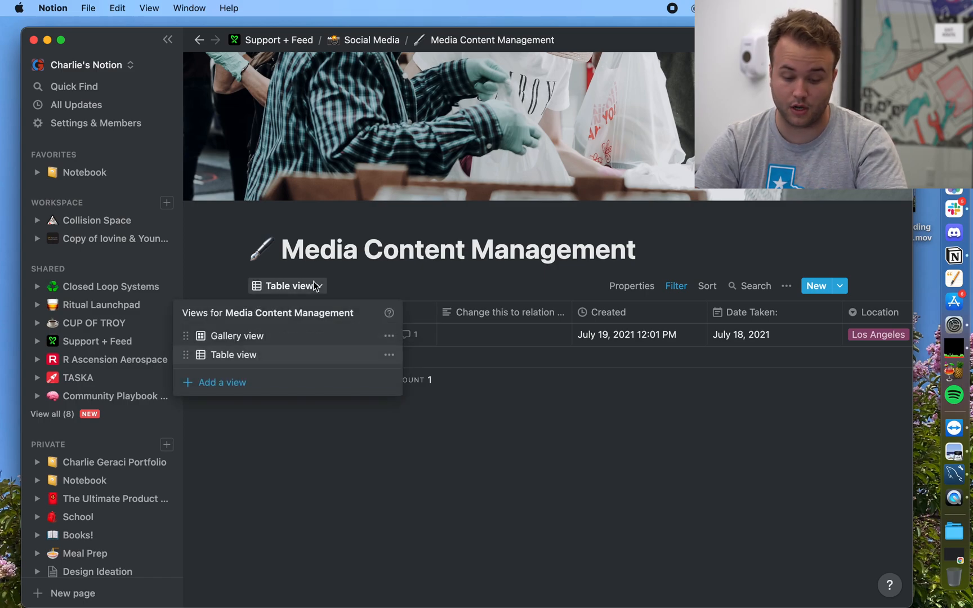
left_click(263, 335)
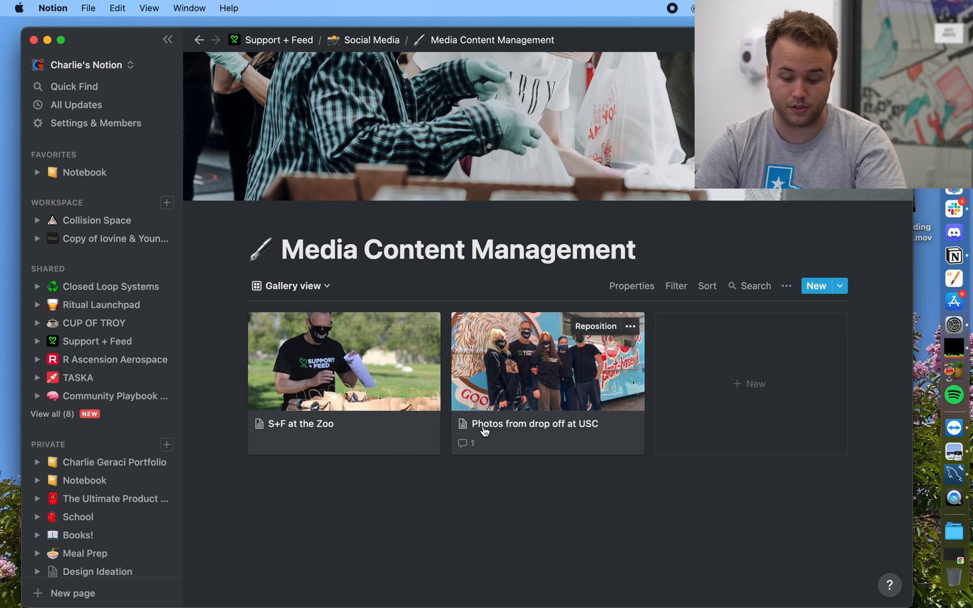
left_click(453, 440)
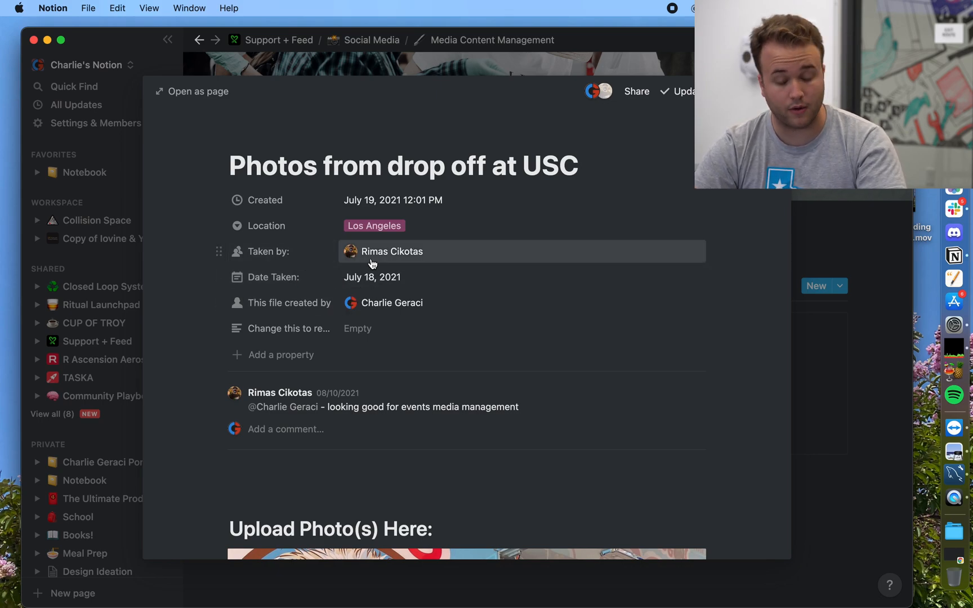
scroll(372, 263, "down", 1)
scroll(372, 264, "down", 8)
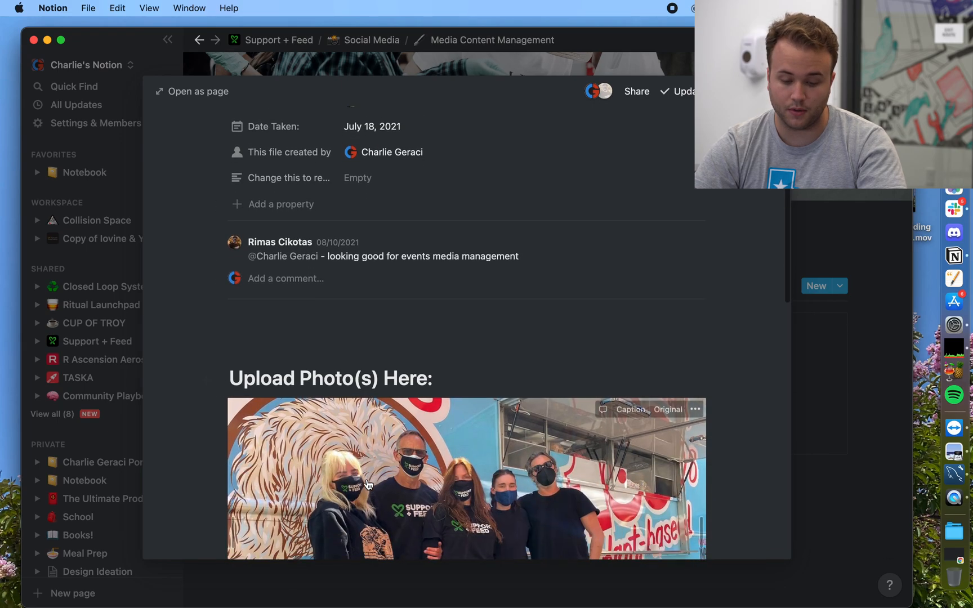
scroll(368, 485, "down", 3)
scroll(361, 308, "down", 11)
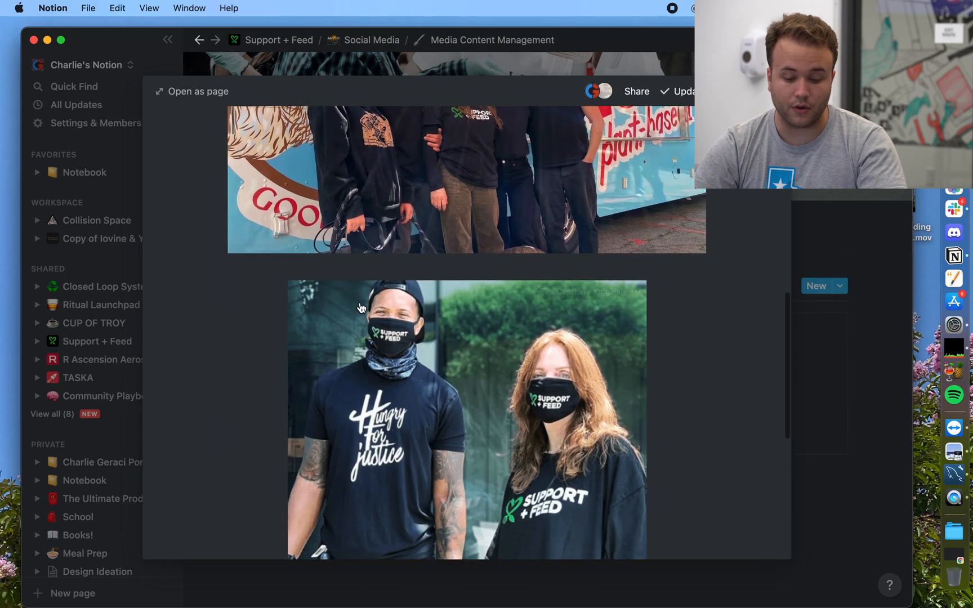
scroll(361, 307, "down", 3)
scroll(361, 308, "up", 14)
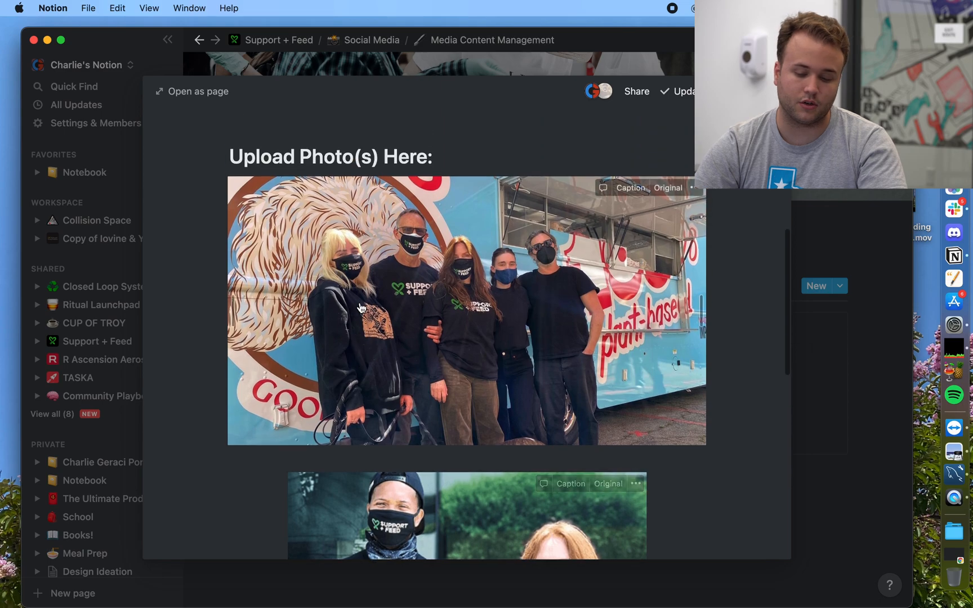
scroll(362, 307, "down", 11)
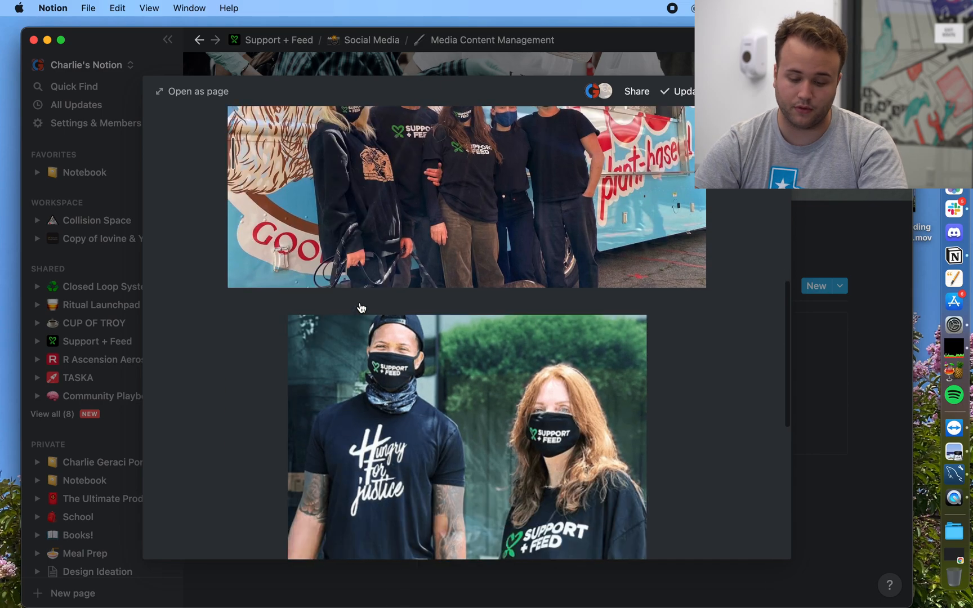
scroll(362, 308, "down", 4)
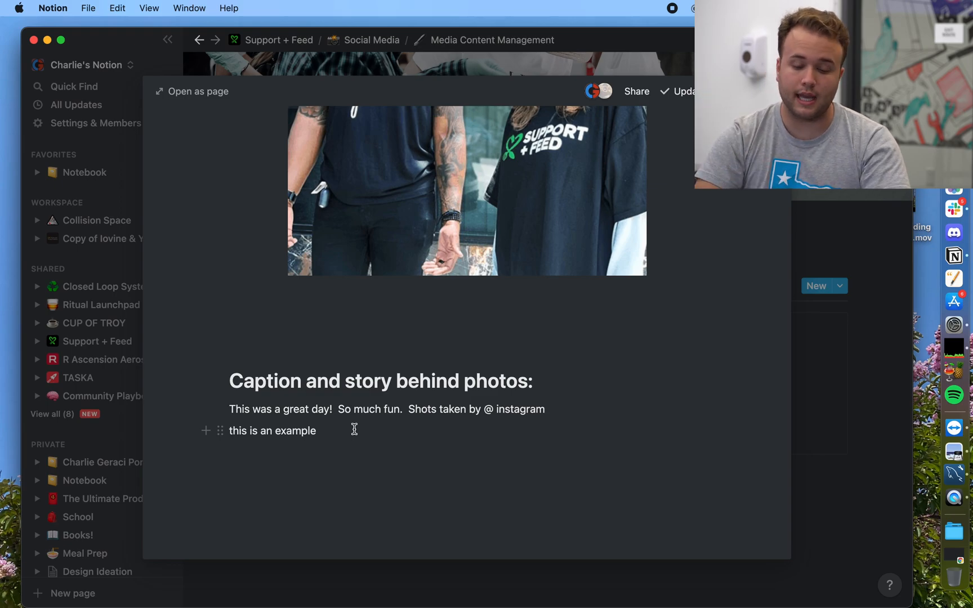
scroll(473, 368, "up", 15)
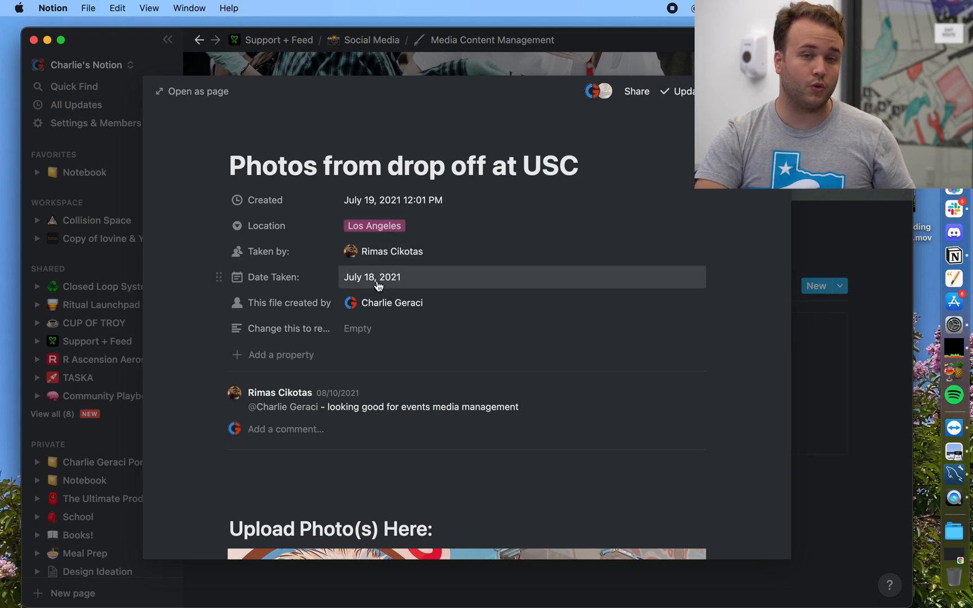
Step: Close the page preview and filter the gallery to Location is Los Angeles
left_click(855, 379)
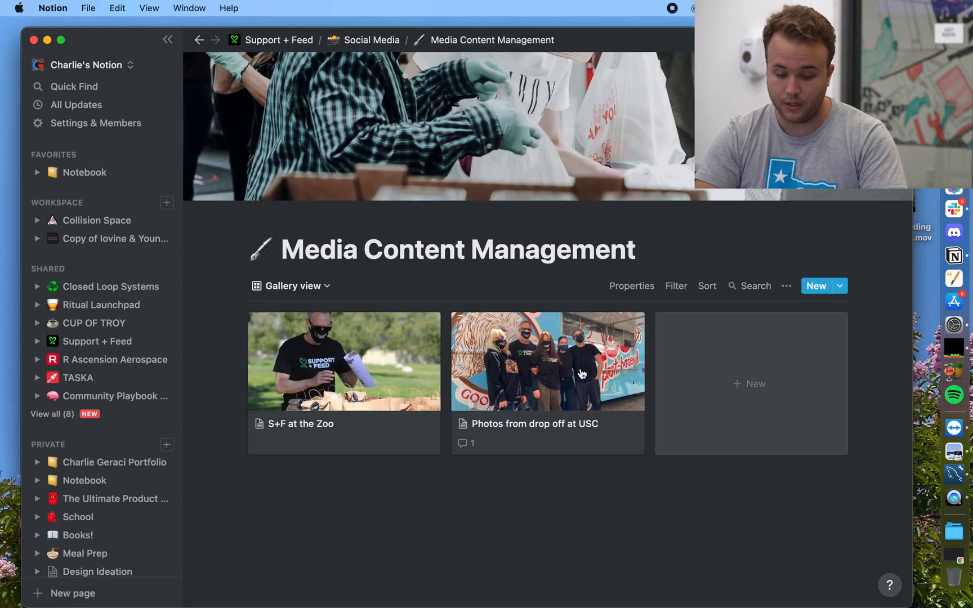
left_click(675, 286)
left_click(543, 413)
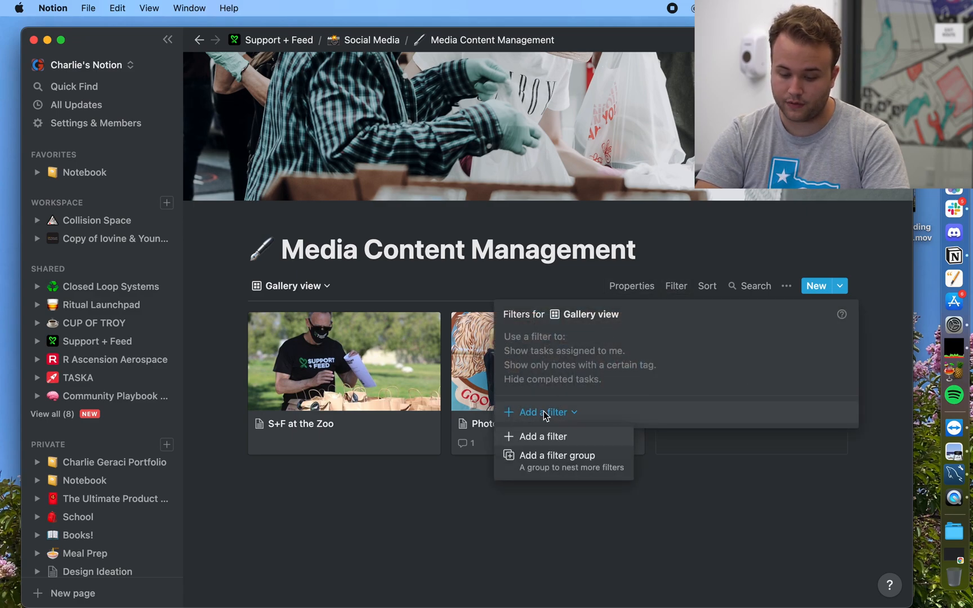
left_click(539, 435)
left_click(576, 342)
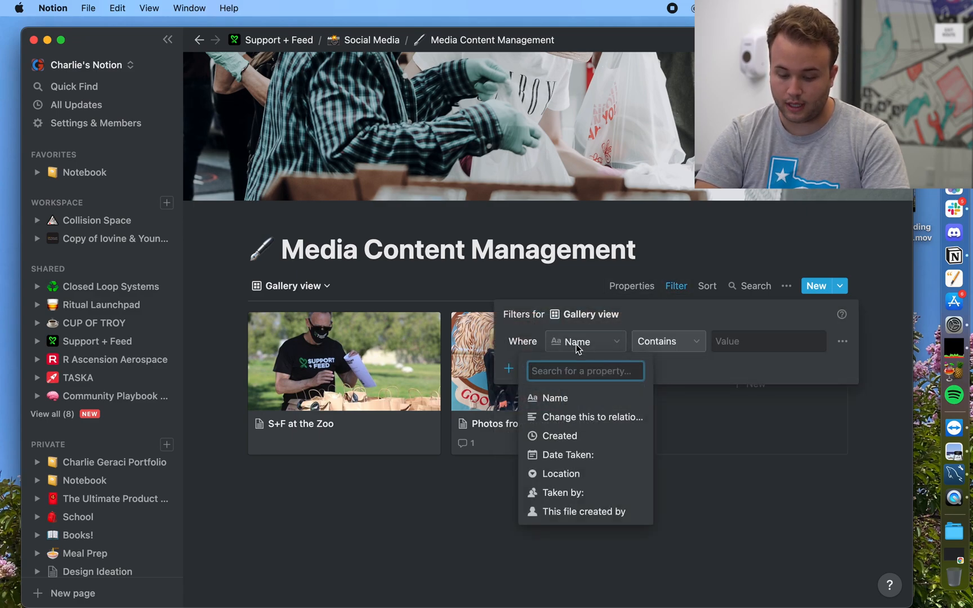
left_click(557, 476)
left_click(729, 340)
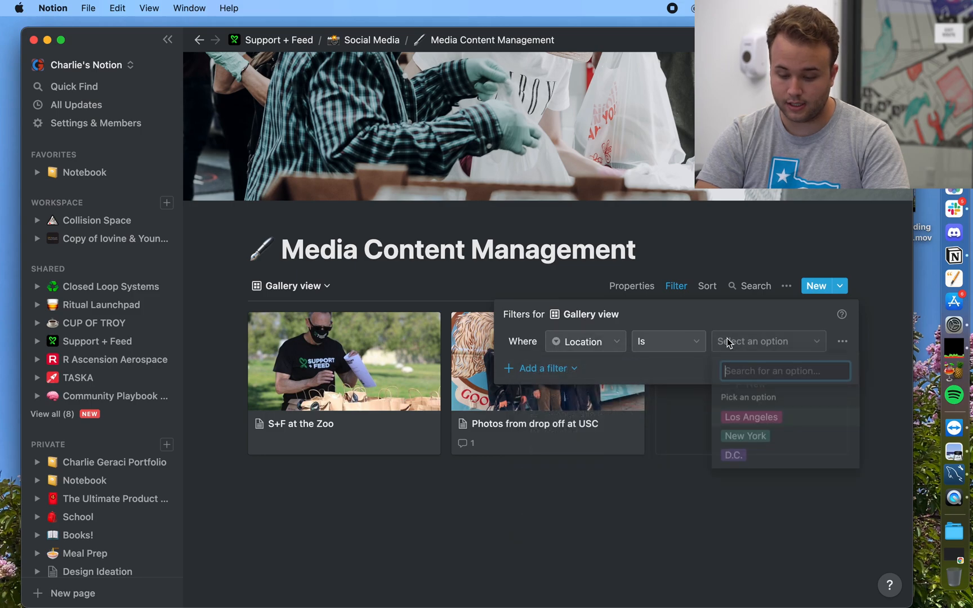
left_click(740, 420)
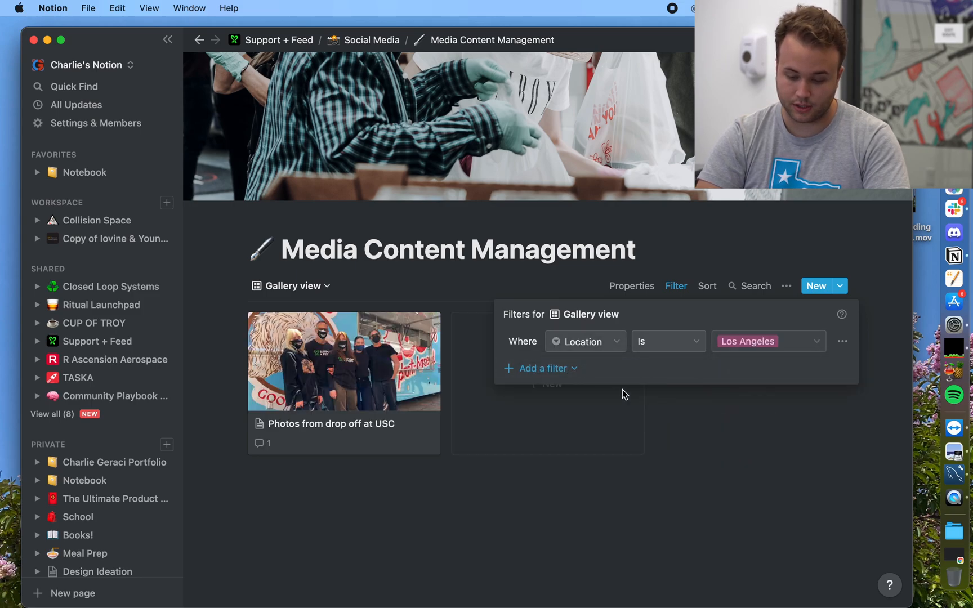
Step: Add a nested filter group with Date Taken is December 24, 2021
left_click(538, 366)
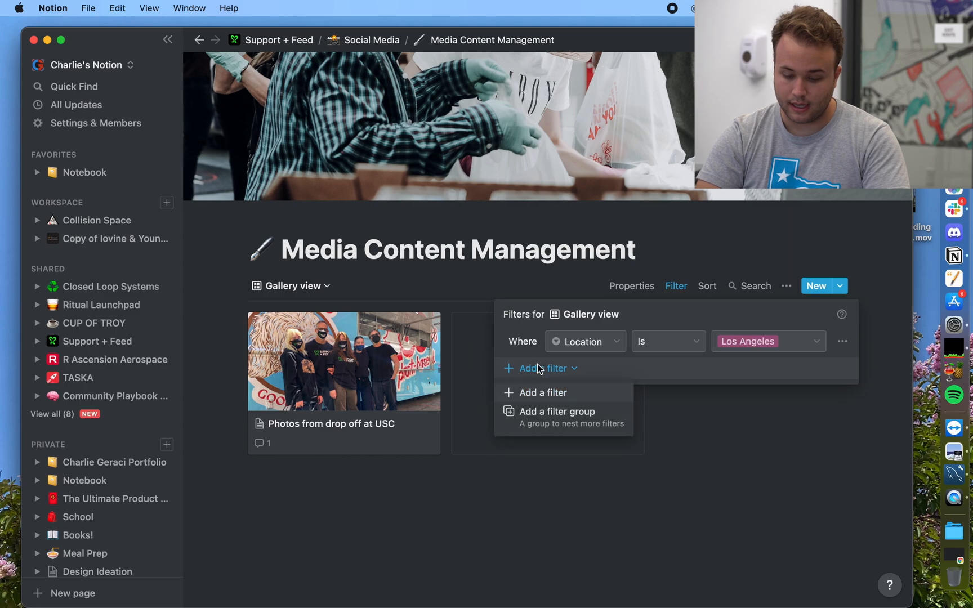
left_click(551, 417)
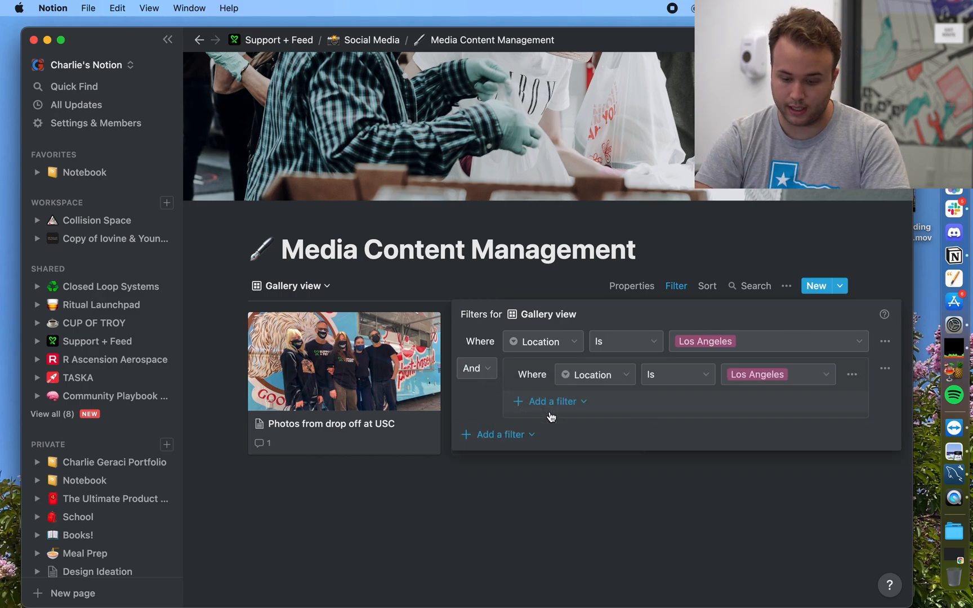
left_click(606, 376)
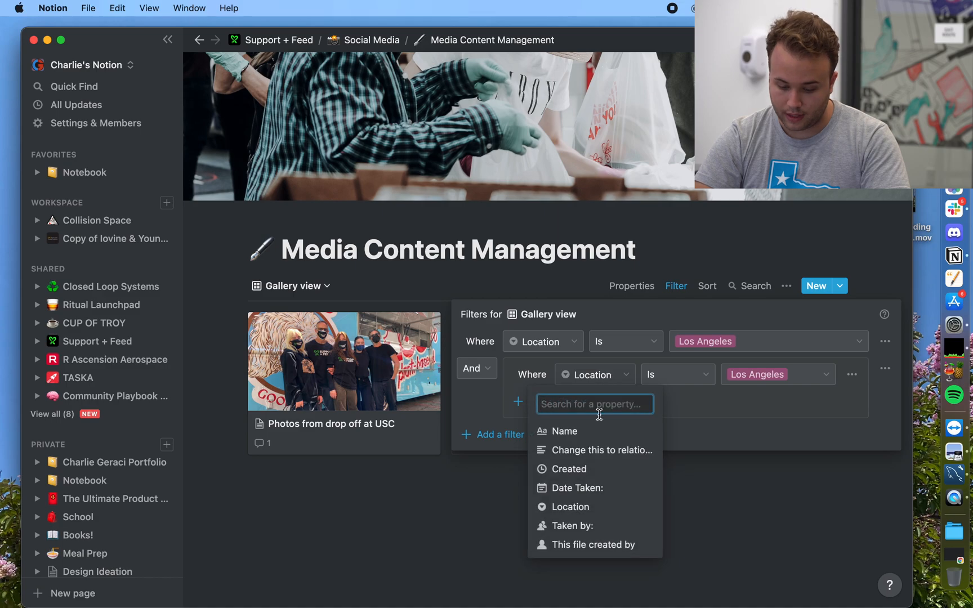
left_click(575, 489)
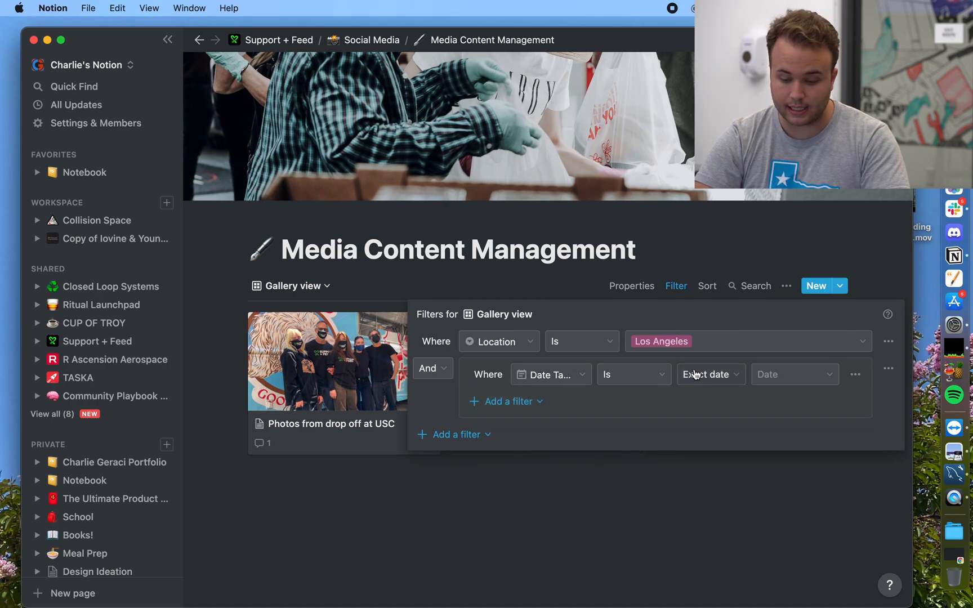
left_click(761, 376)
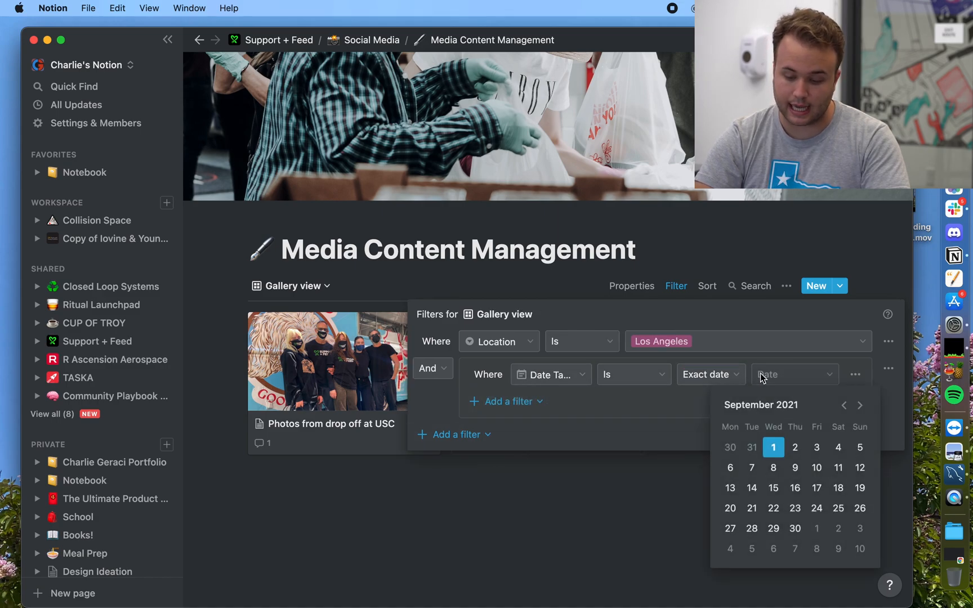
left_click(795, 449)
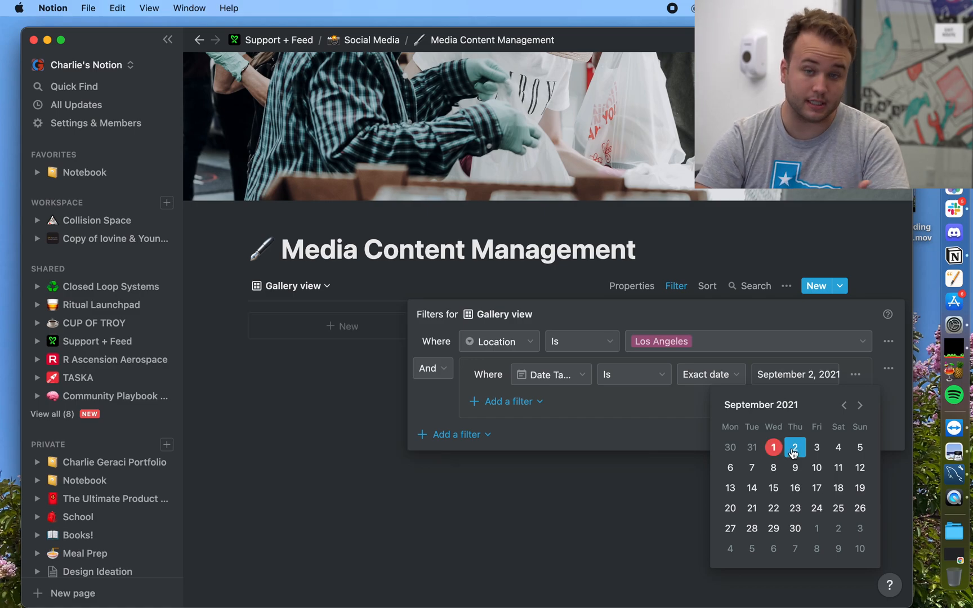
left_click(861, 407)
left_click(862, 407)
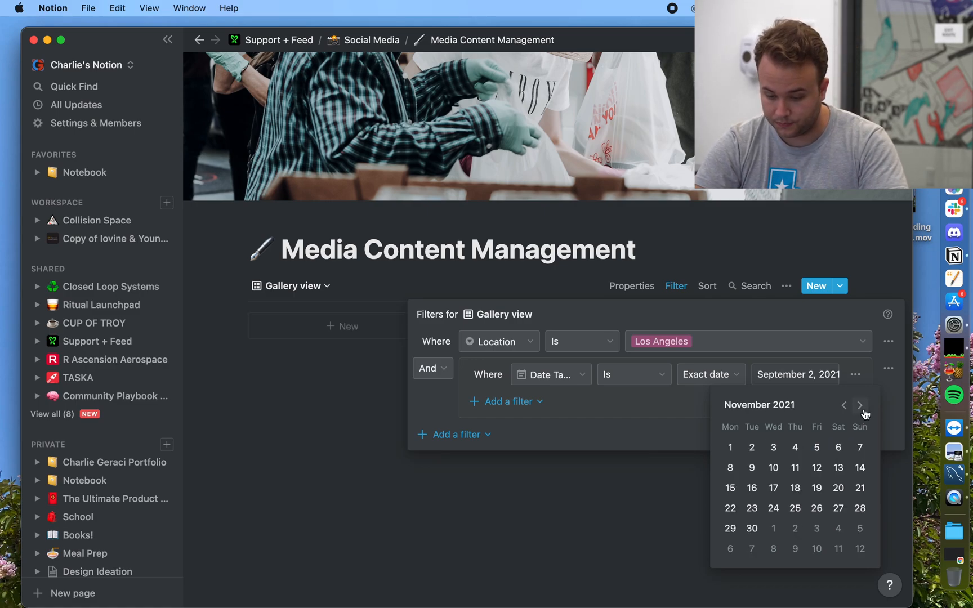
left_click(862, 407)
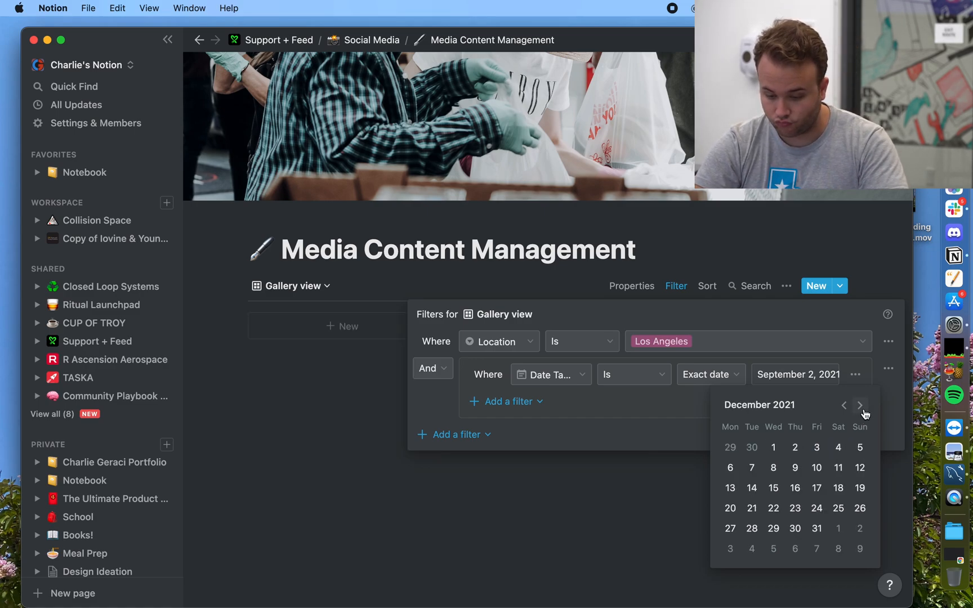
left_click(822, 509)
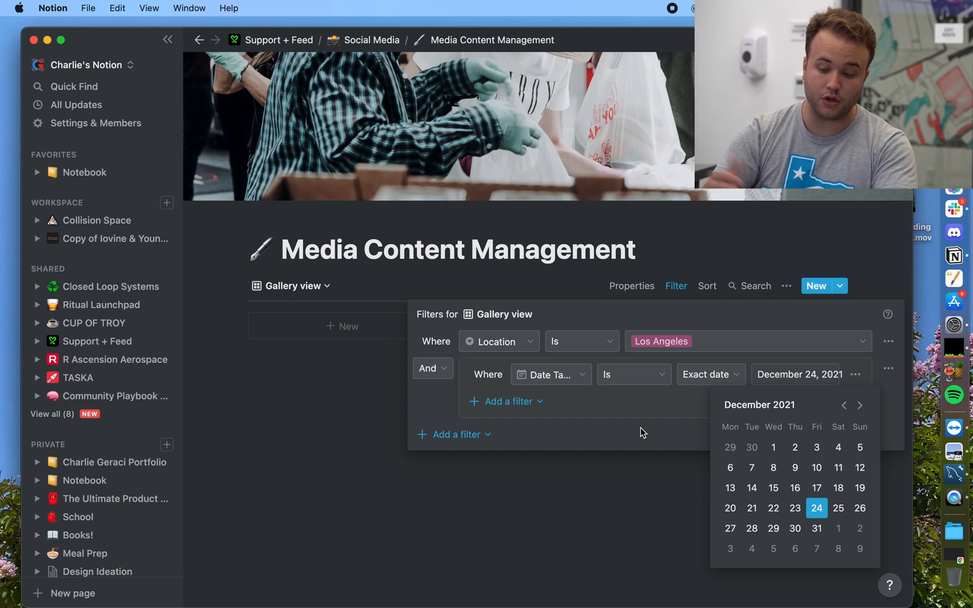
Step: Close the date picker and filter settings, leaving the gallery showing no cards
left_click(823, 385)
left_click(823, 384)
left_click(823, 383)
left_click(822, 383)
left_click(856, 380)
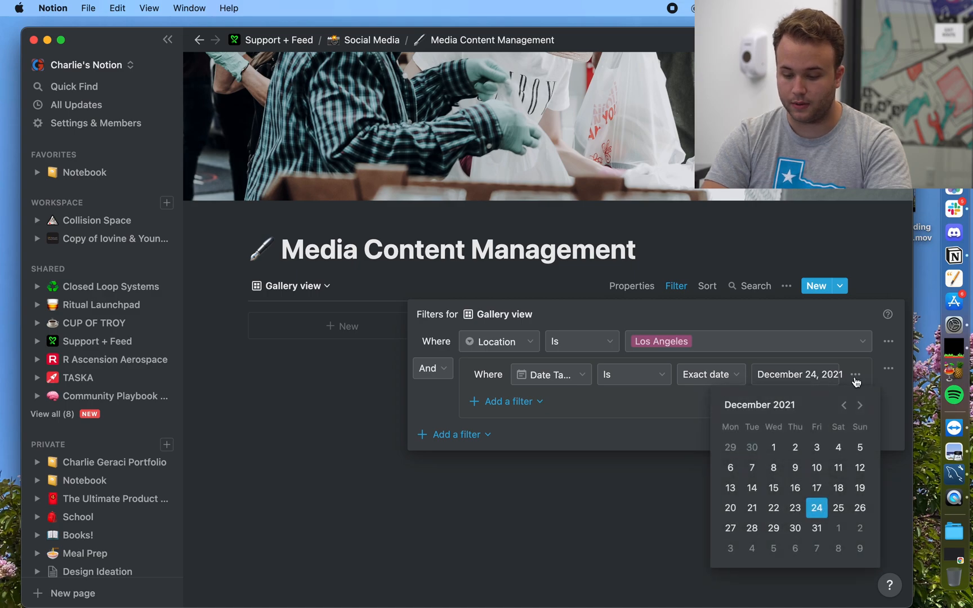
left_click(494, 404)
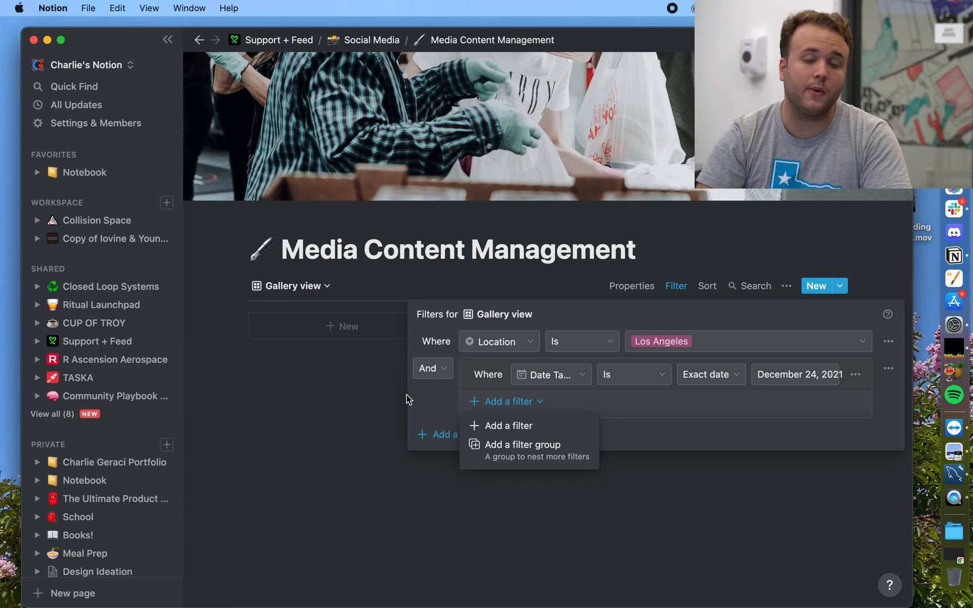
left_click(341, 430)
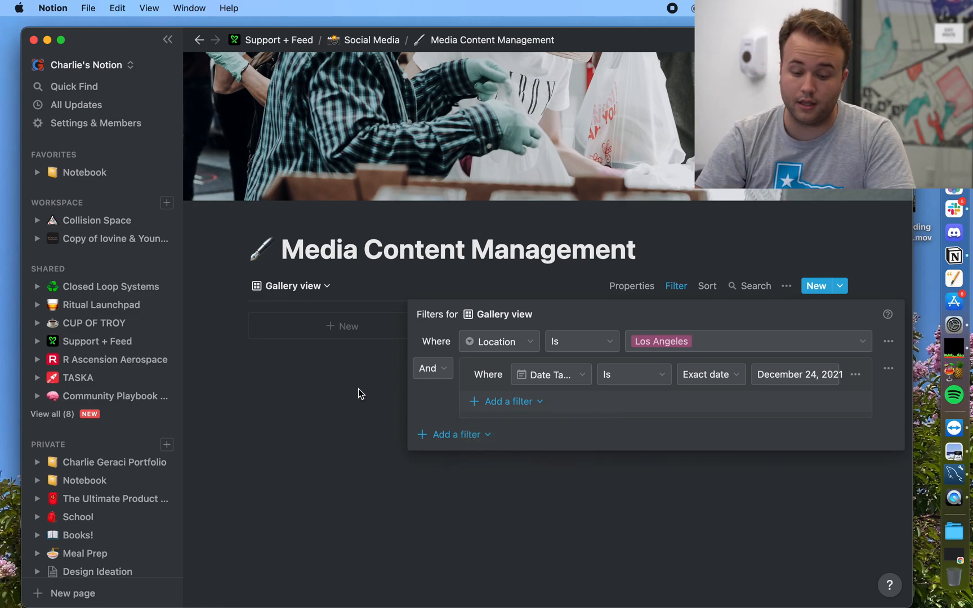
left_click(358, 388)
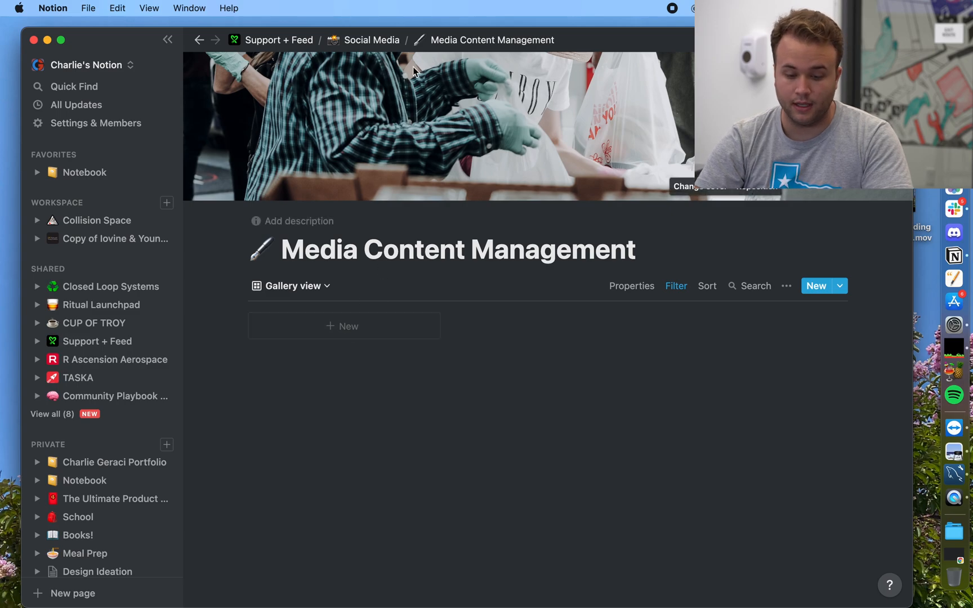
Step: Go up through the Social Media and Support + Feed breadcrumbs and open the Meeting Notes database
left_click(377, 40)
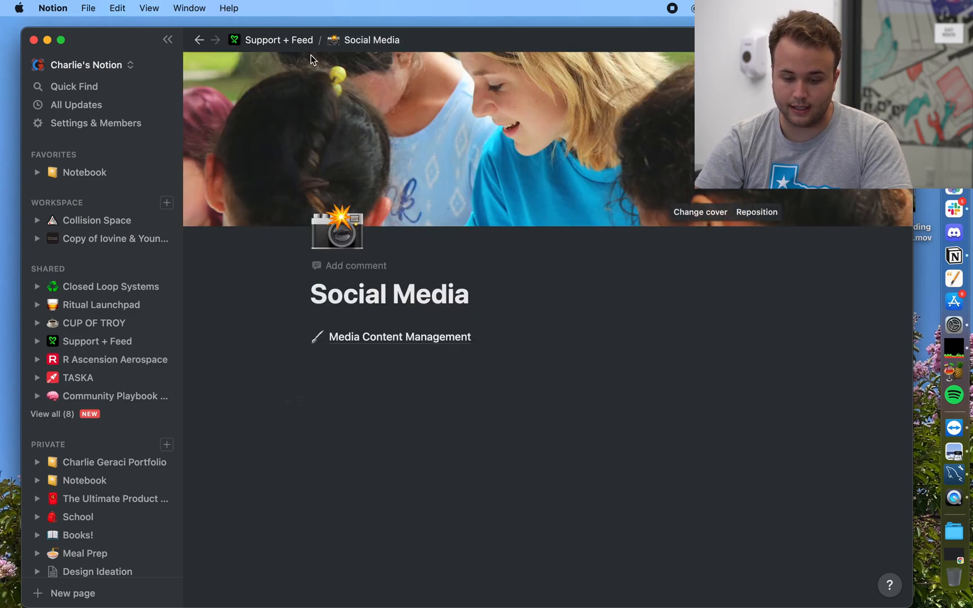
left_click(298, 41)
scroll(414, 352, "down", 10)
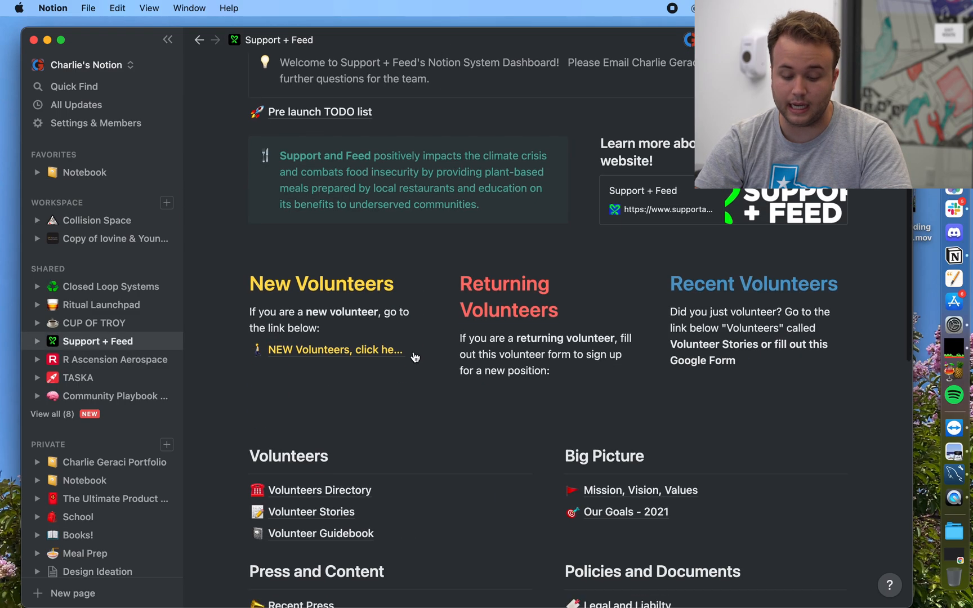
scroll(415, 352, "down", 5)
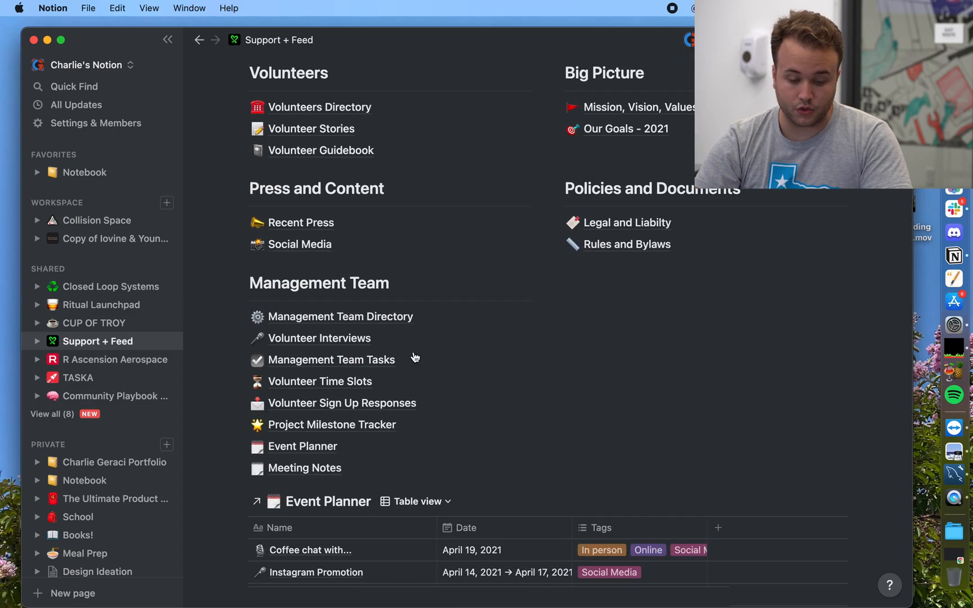
left_click(319, 470)
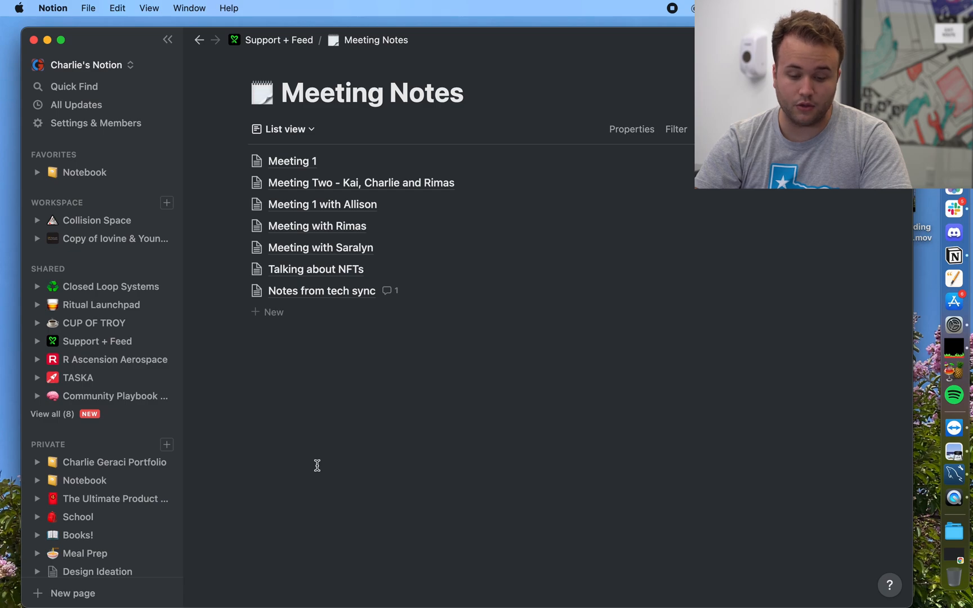
Step: Add a new Timeline view to Meeting Notes, showing all 7 meetings by Date of meeting
left_click(303, 135)
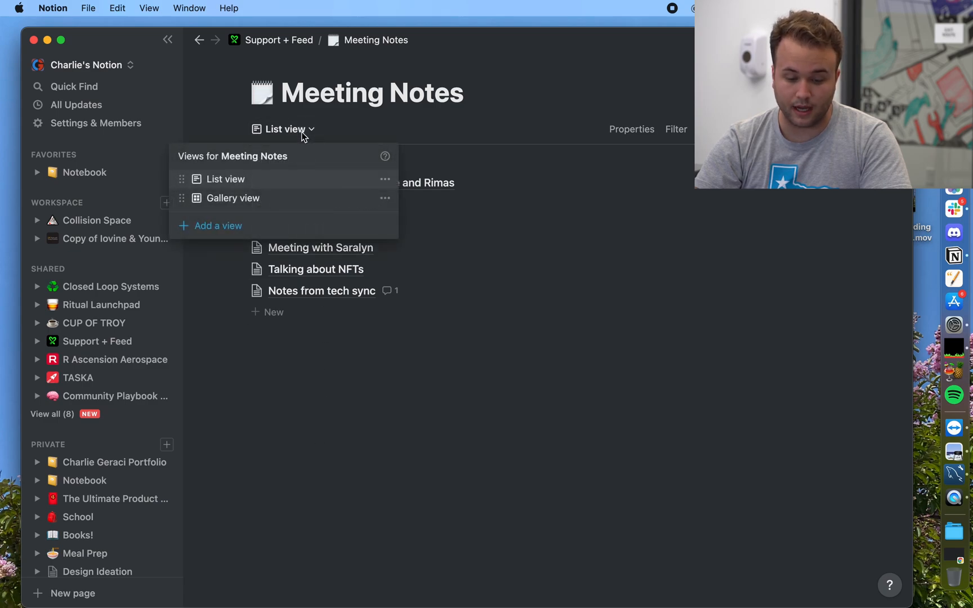
left_click(307, 134)
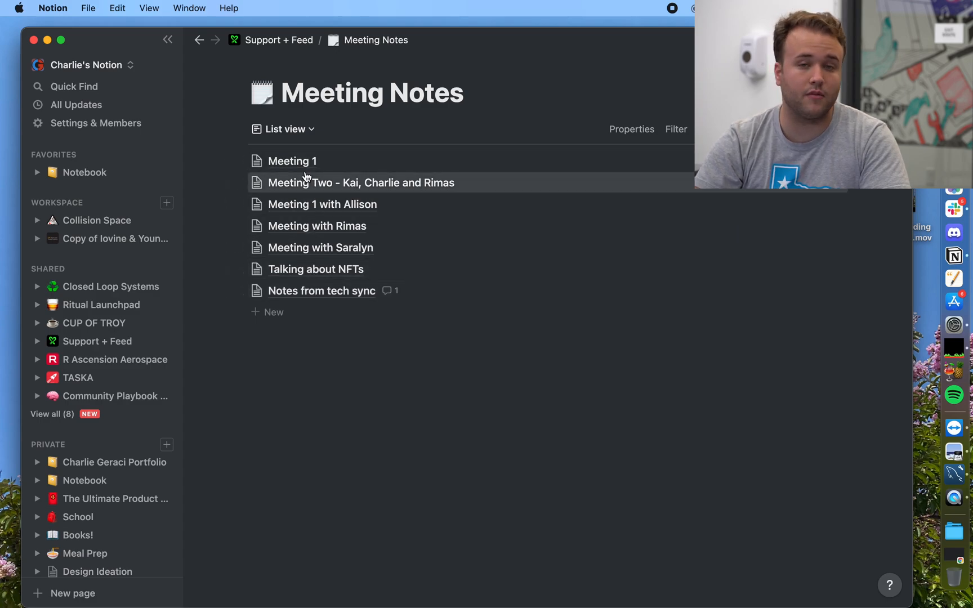
left_click(297, 132)
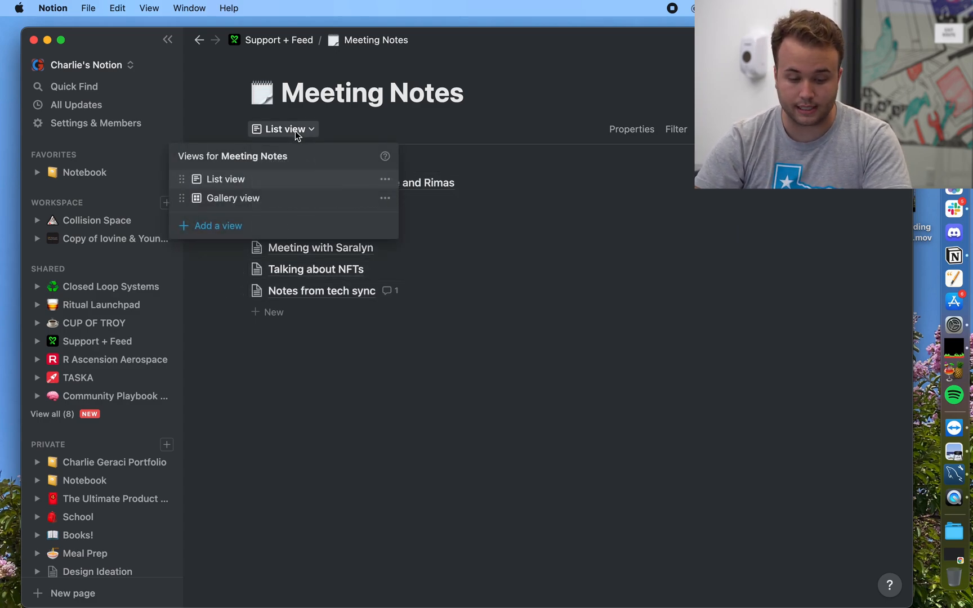
left_click(240, 227)
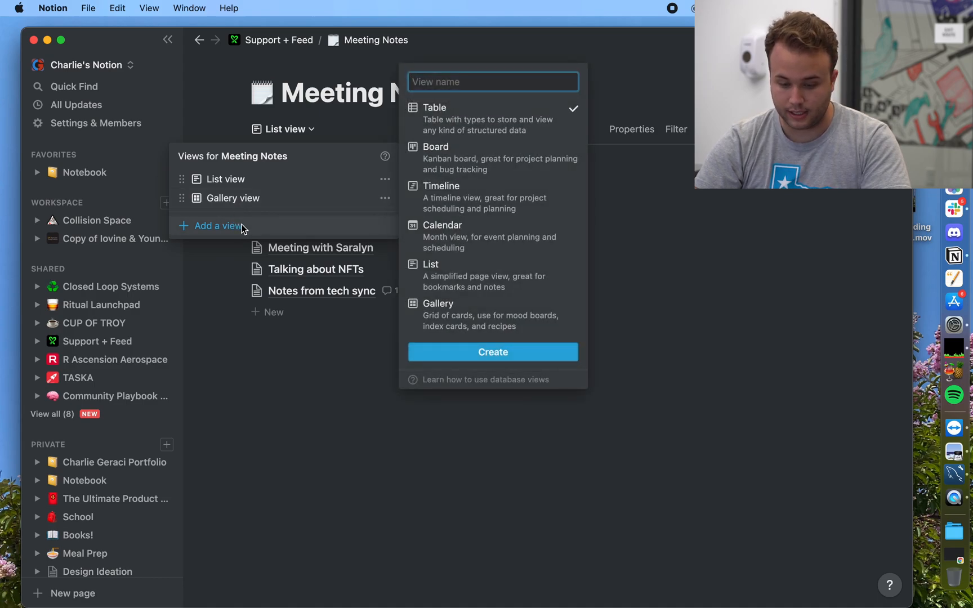
left_click(440, 195)
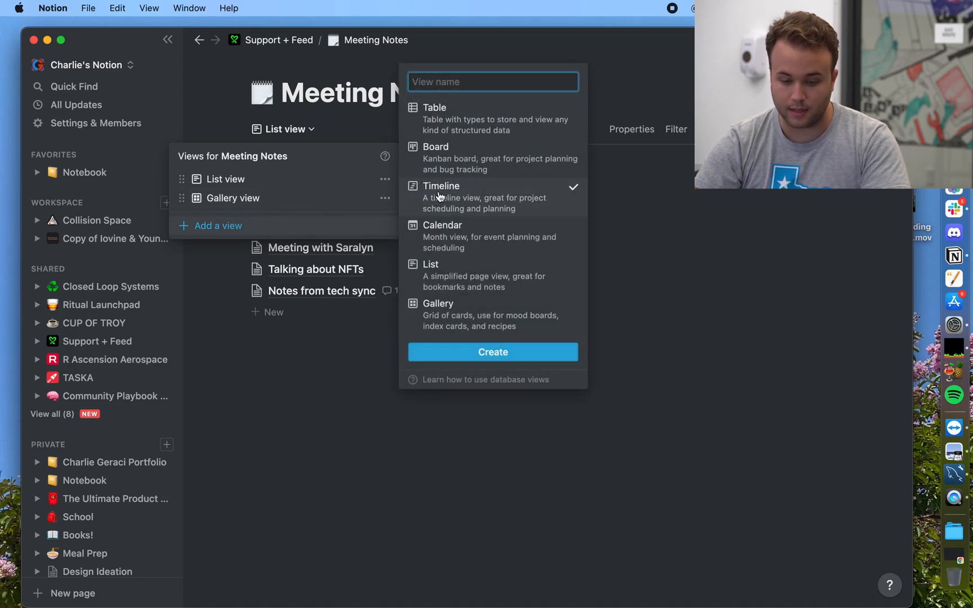
left_click(448, 353)
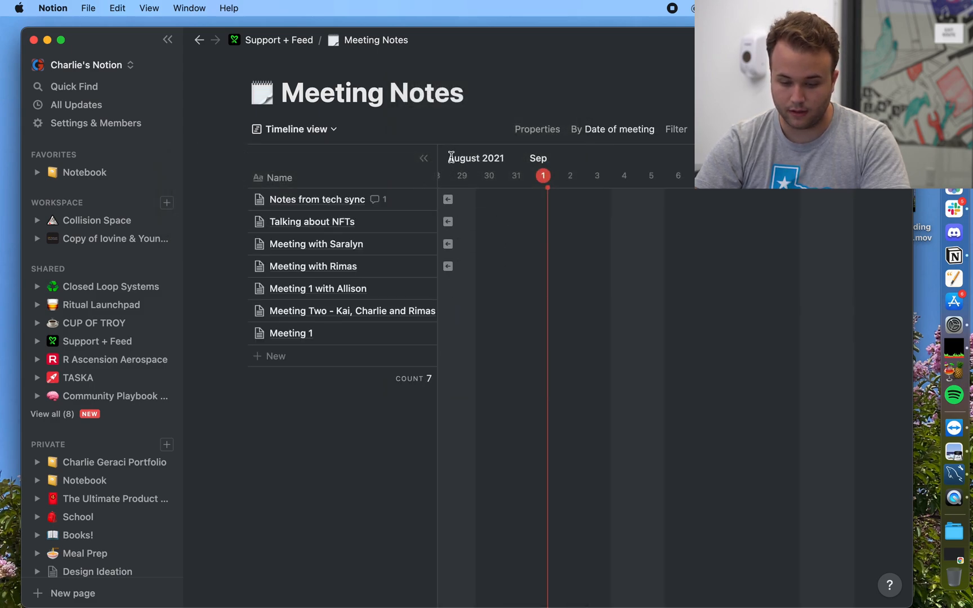
scroll(468, 169, "left", 15)
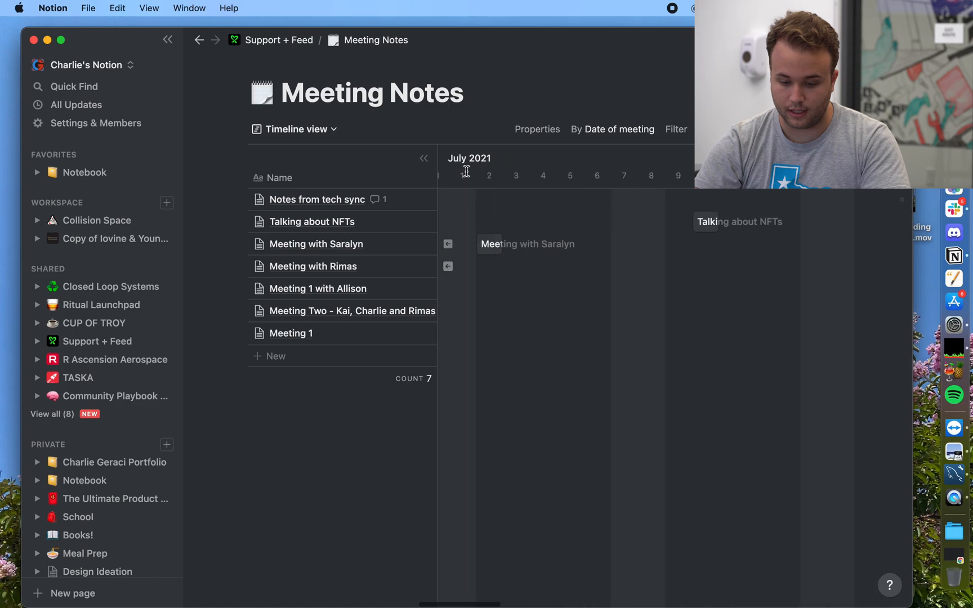
scroll(468, 169, "right", 3)
scroll(467, 171, "right", 3)
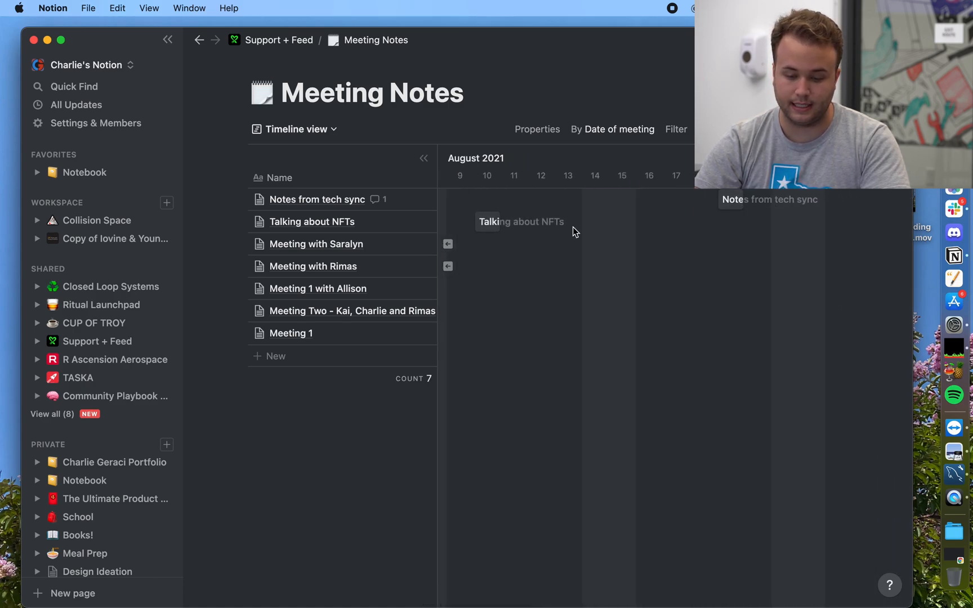
scroll(573, 227, "left", 4)
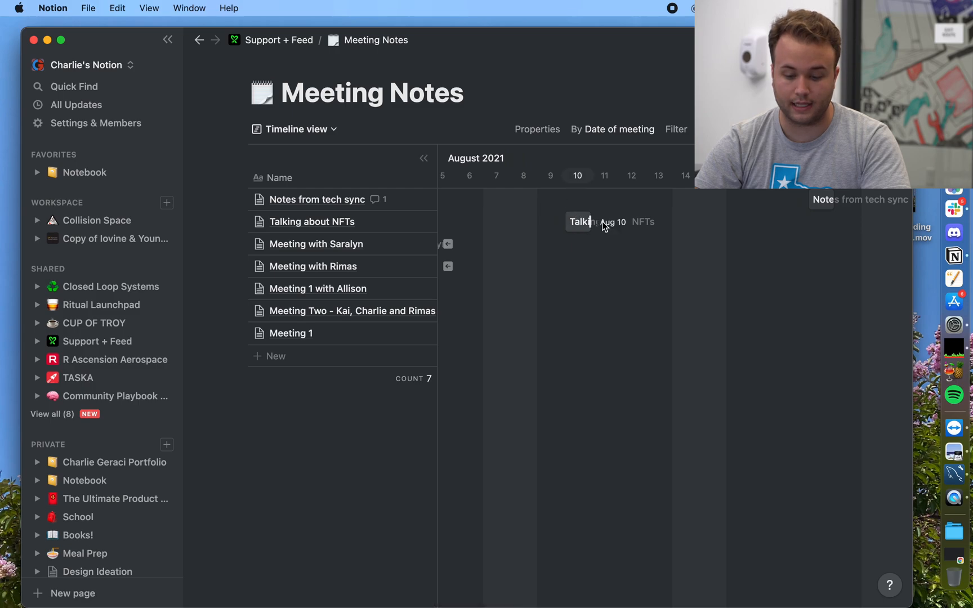
scroll(608, 226, "left", 8)
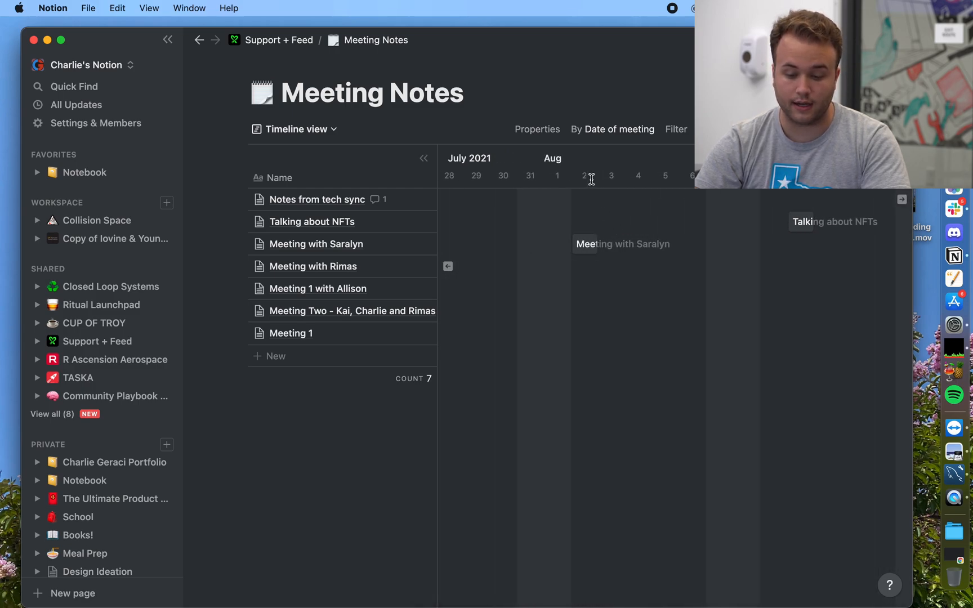
scroll(585, 246, "left", 12)
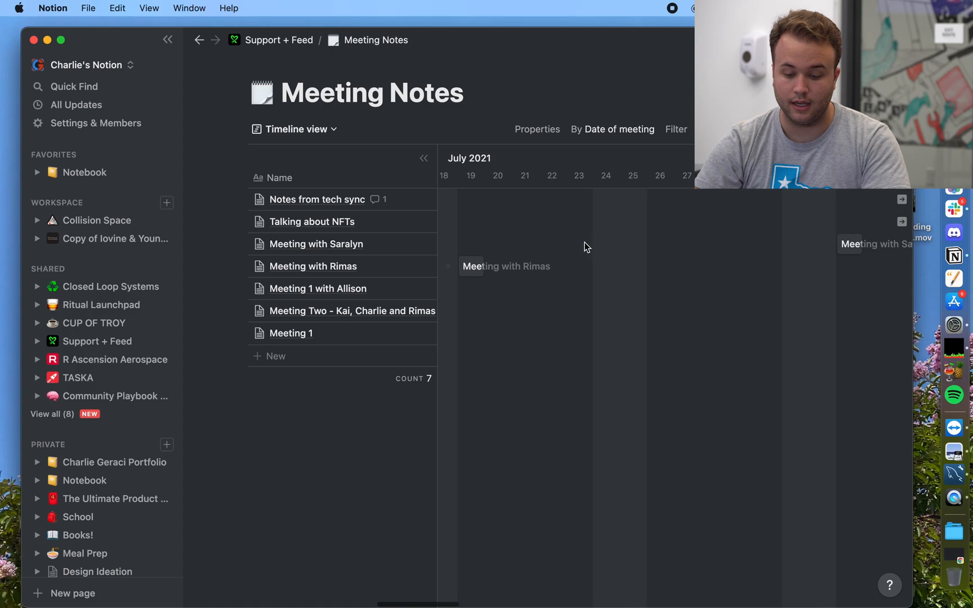
scroll(549, 309, "left", 6)
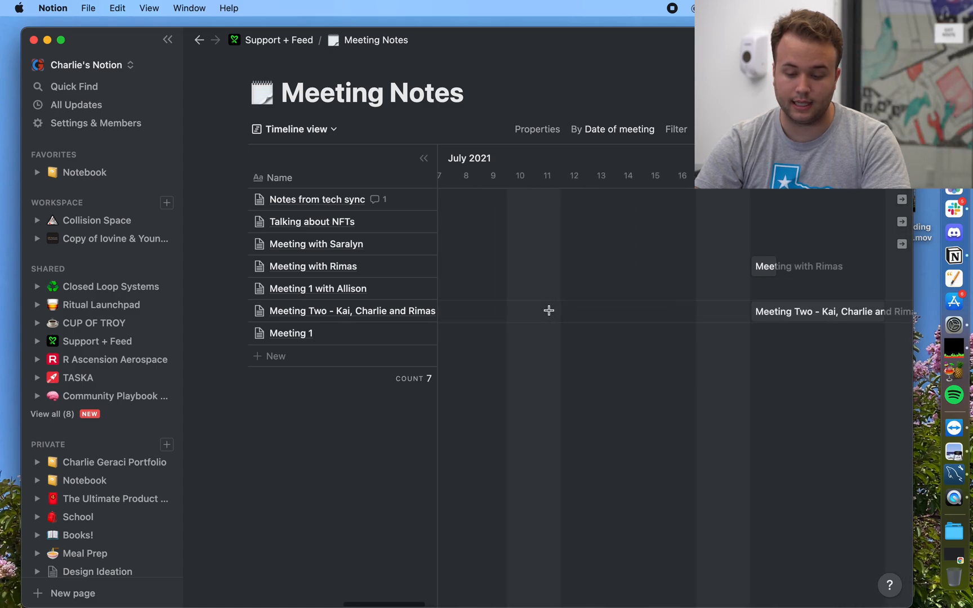
scroll(549, 309, "right", 6)
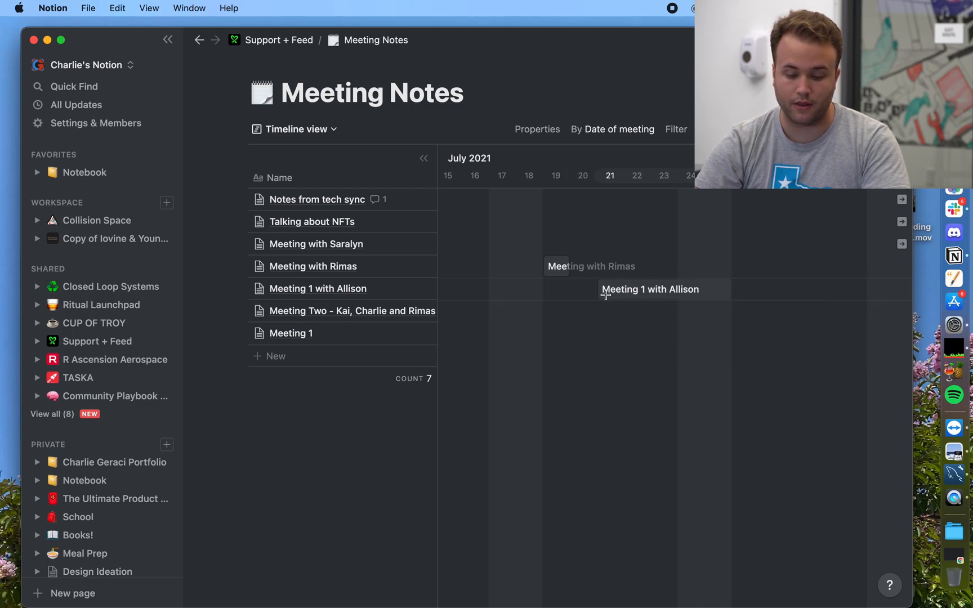
scroll(556, 266, "left", 10)
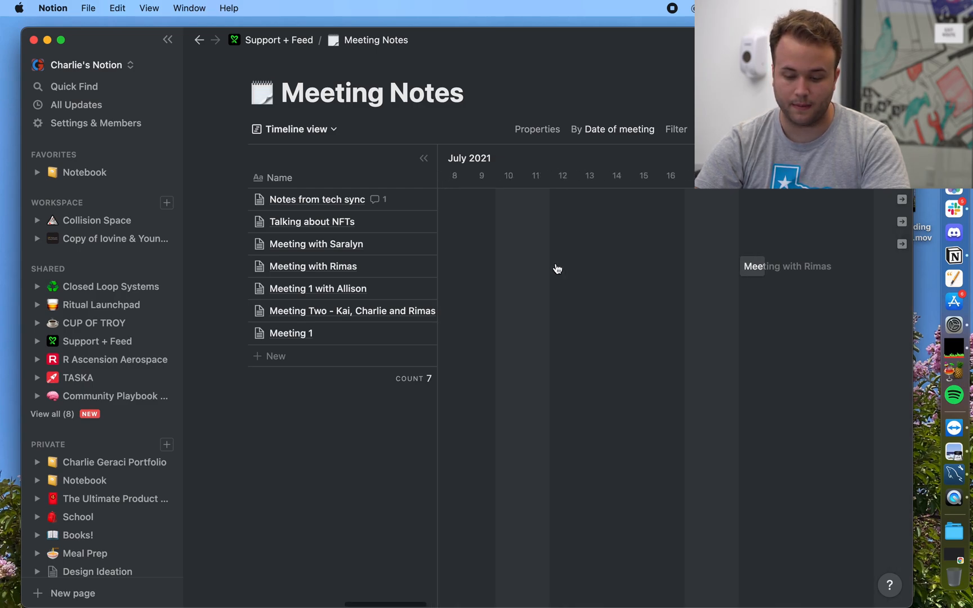
scroll(556, 266, "right", 15)
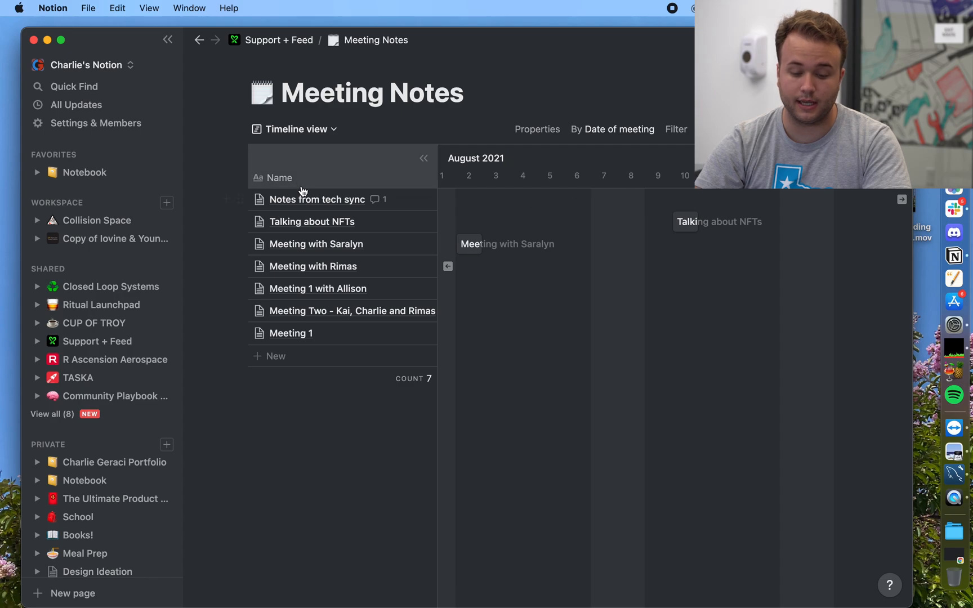
Step: Resolve the comment on Notes from tech sync, then return to the Support + Feed dashboard
left_click(413, 200)
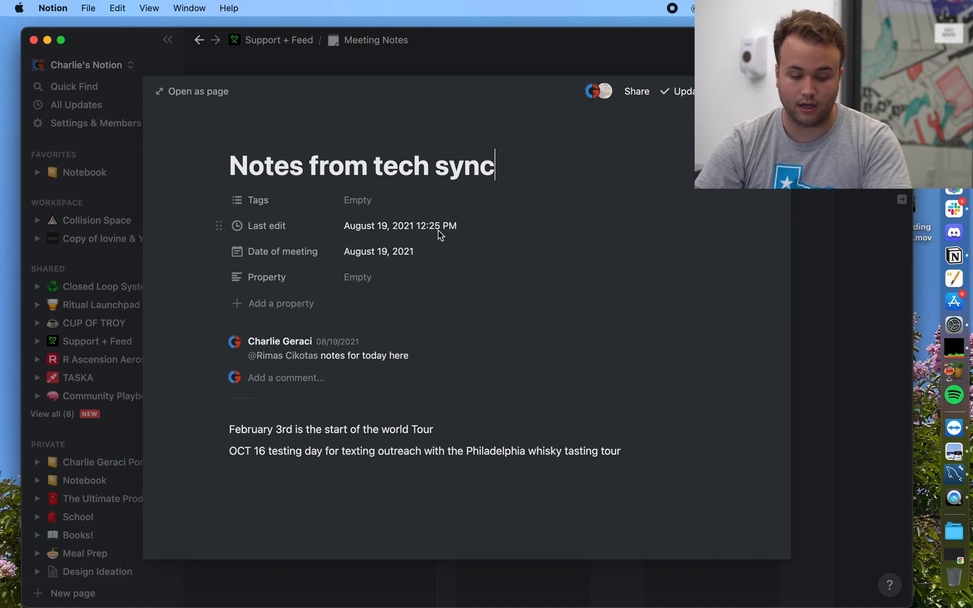
scroll(424, 416, "down", 1)
scroll(425, 416, "up", 1)
scroll(424, 416, "down", 1)
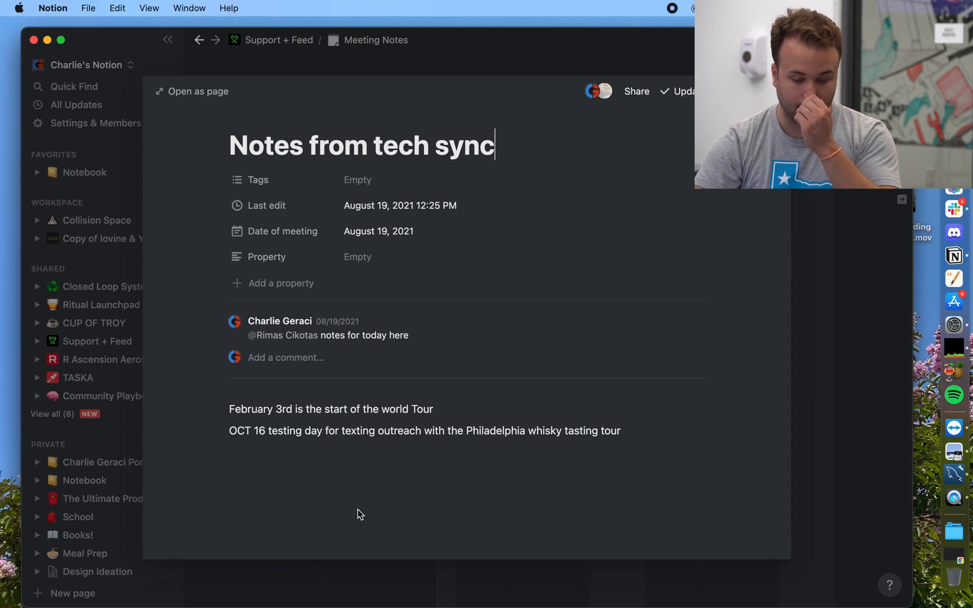
left_click(669, 318)
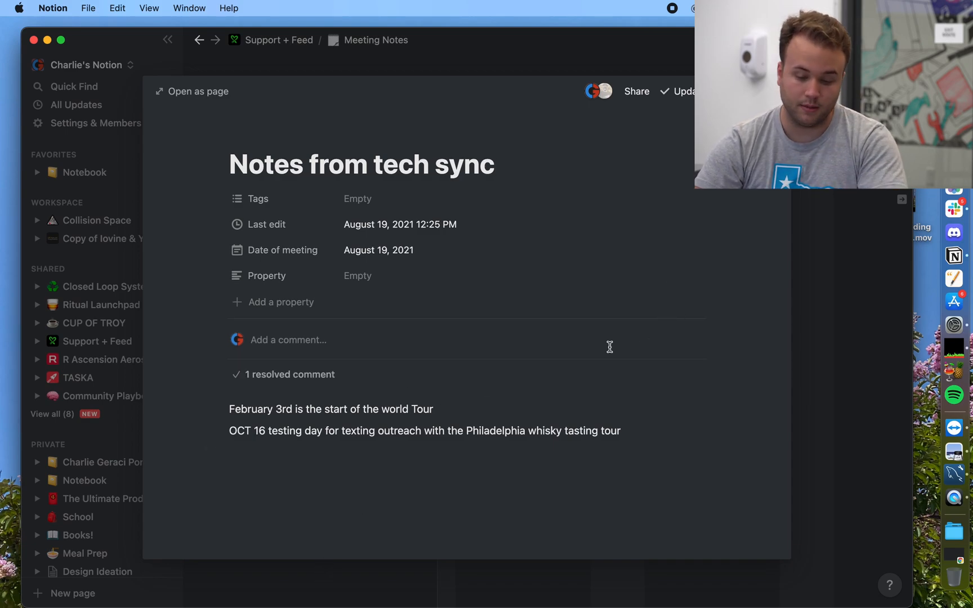
left_click(299, 599)
left_click(294, 43)
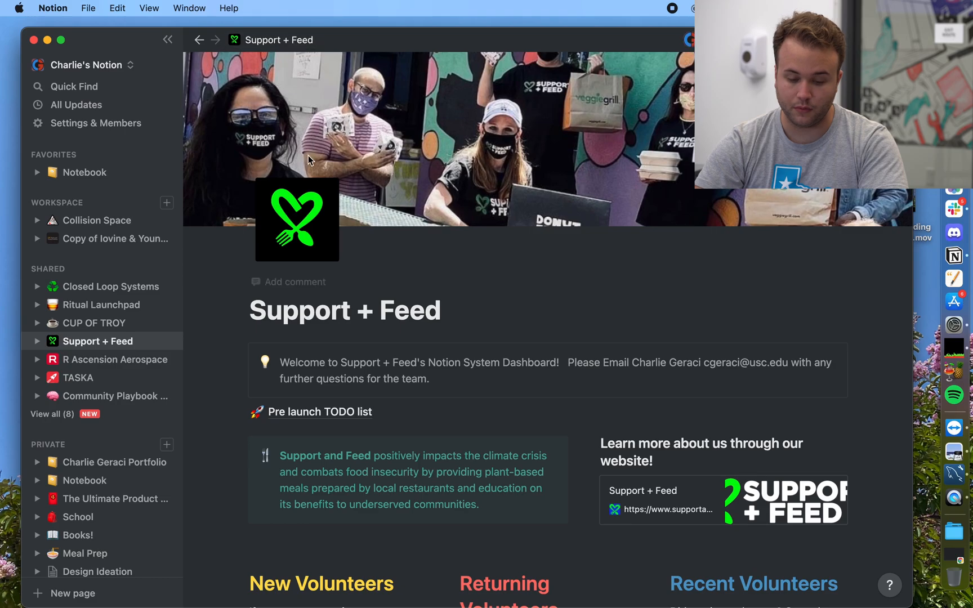
Step: Scroll through the Support + Feed page and show its update history
scroll(321, 494, "down", 3)
scroll(322, 495, "down", 6)
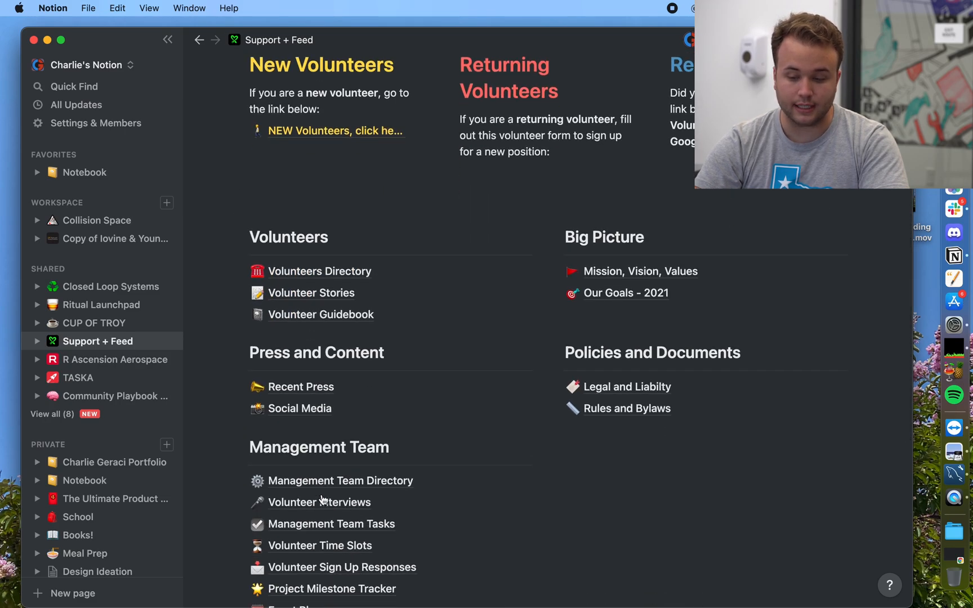
scroll(550, 366, "down", 2)
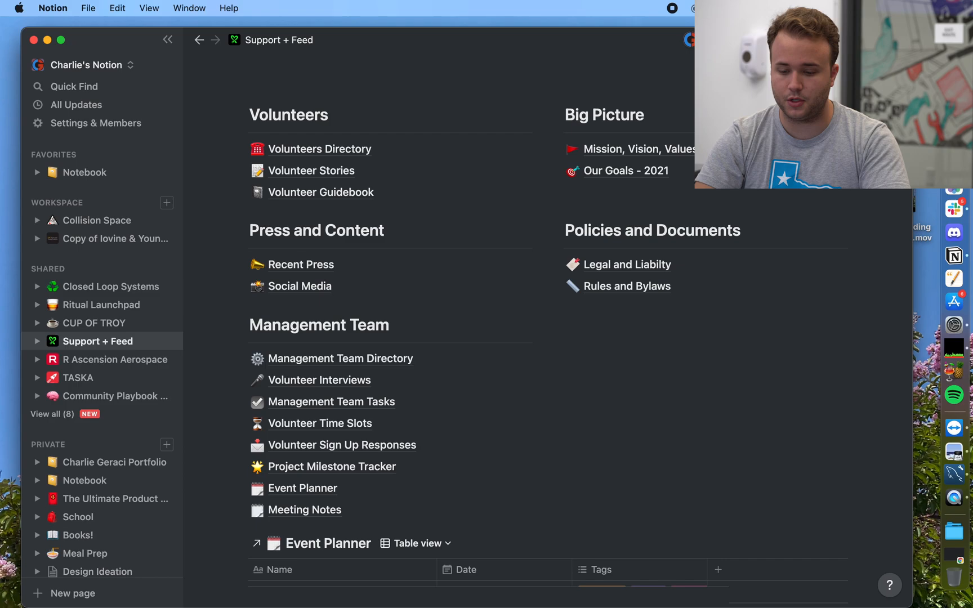
left_click(812, 40)
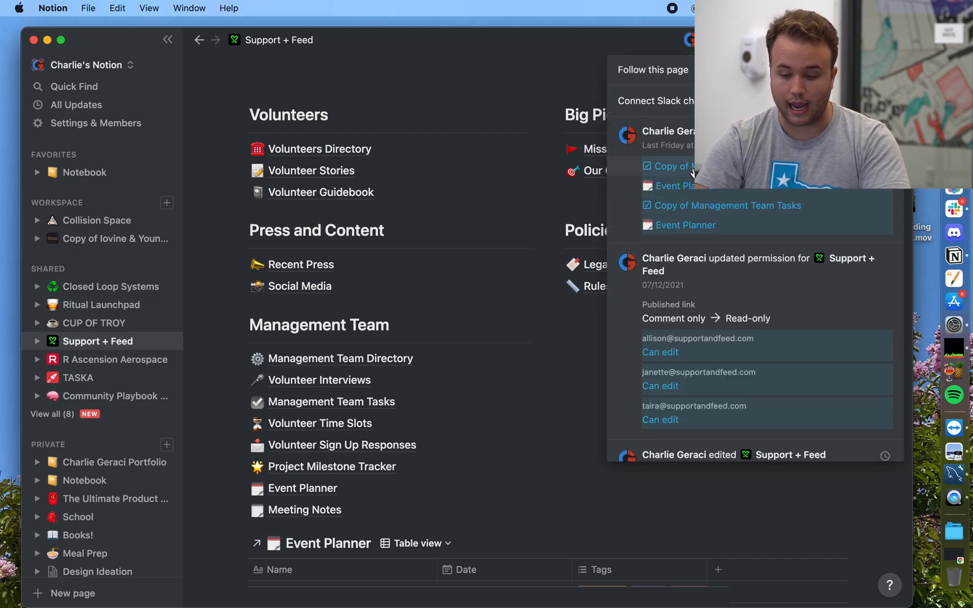
scroll(726, 279, "down", 5)
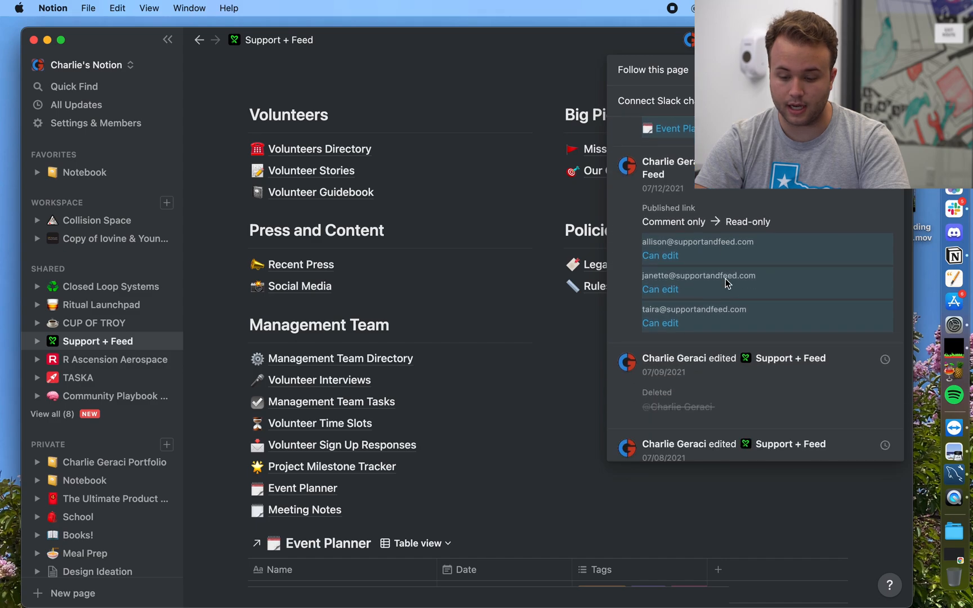
scroll(726, 219, "down", 5)
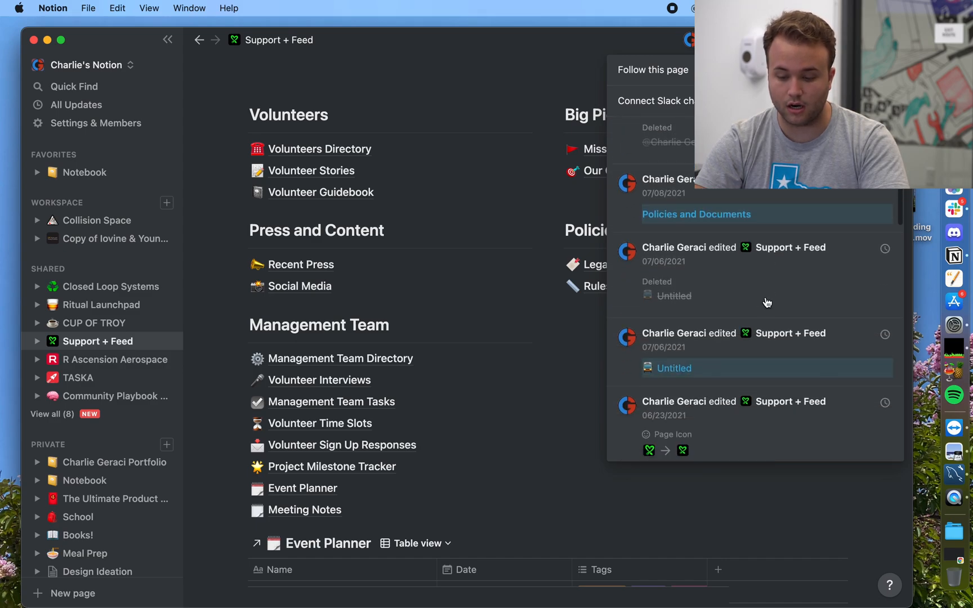
scroll(763, 298, "up", 3)
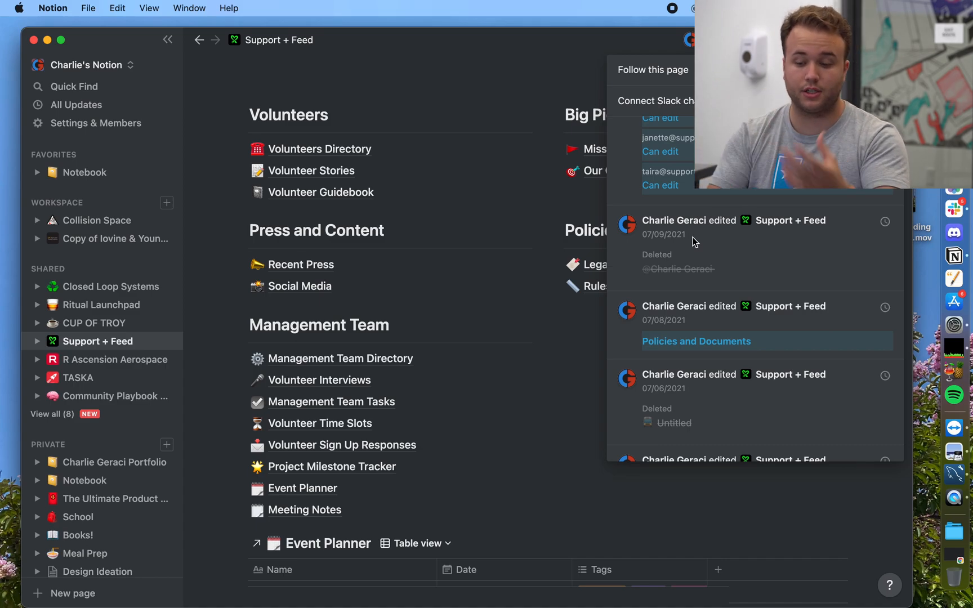
mouse_move(732, 101)
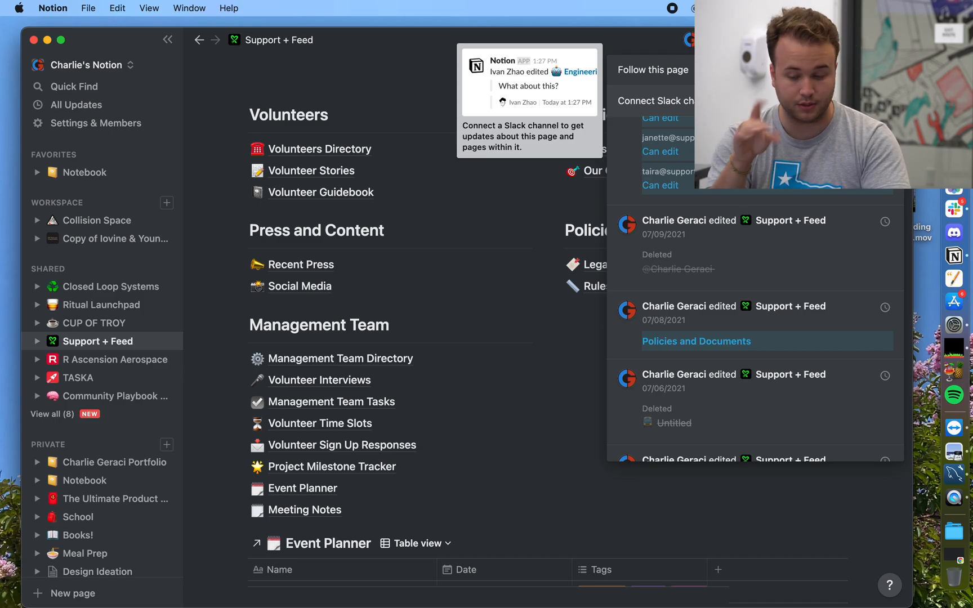
scroll(792, 231, "down", 5)
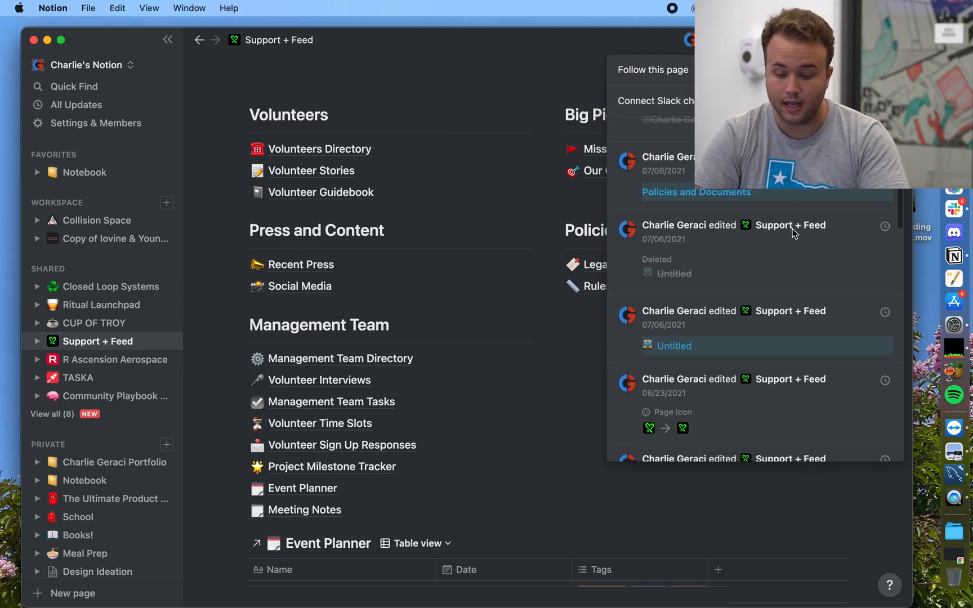
scroll(730, 281, "down", 5)
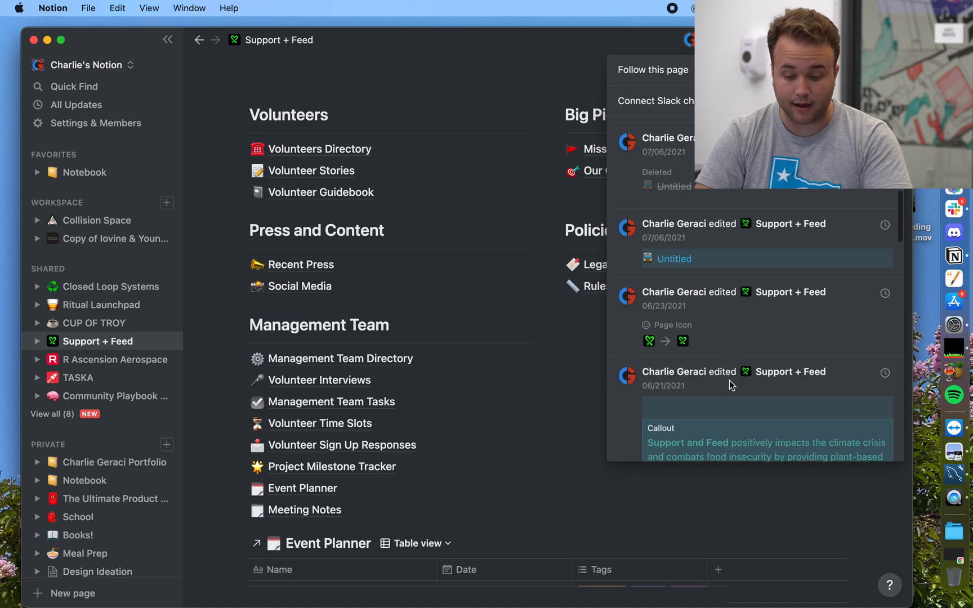
scroll(724, 302, "down", 5)
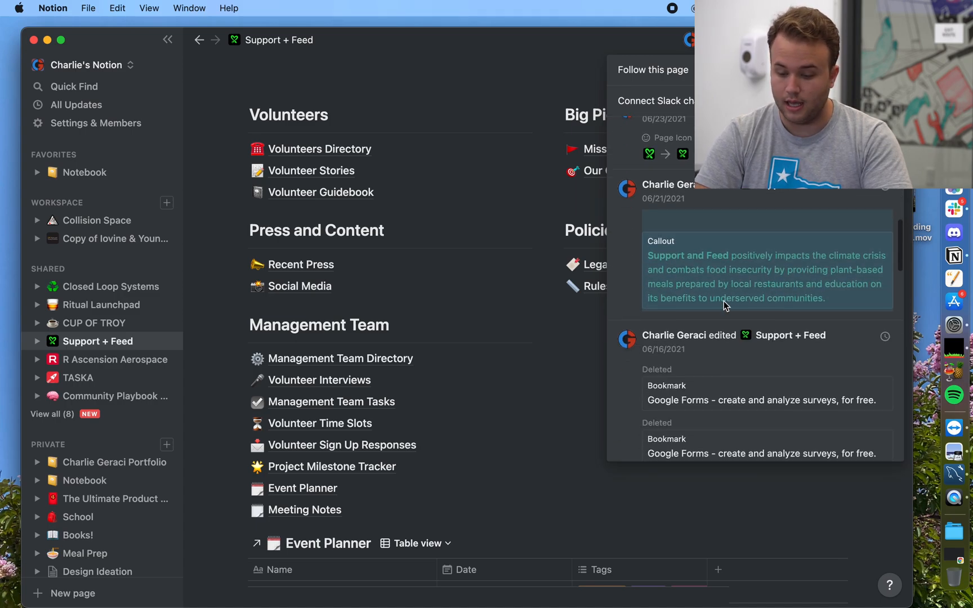
scroll(692, 402, "down", 10)
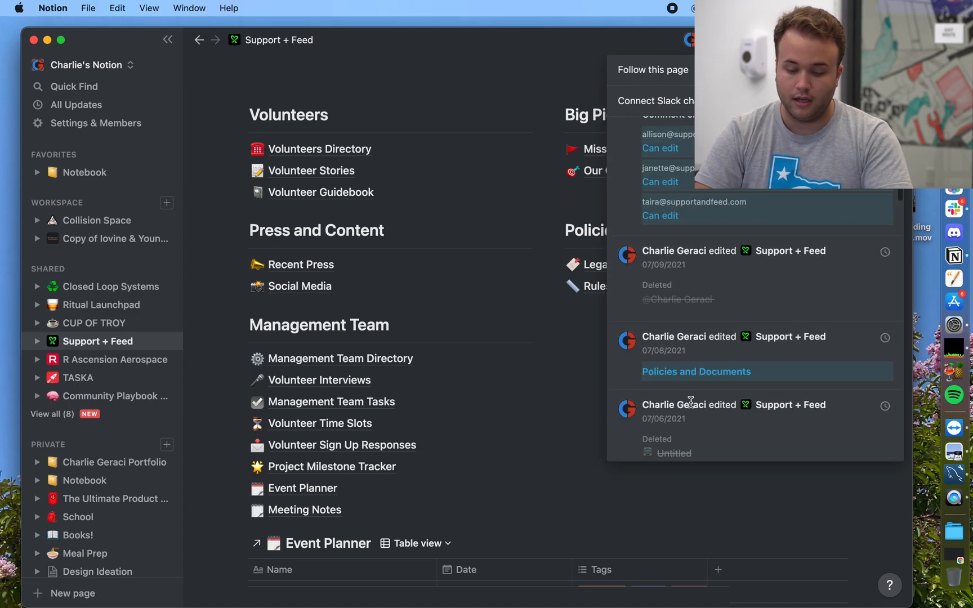
scroll(691, 402, "down", 10)
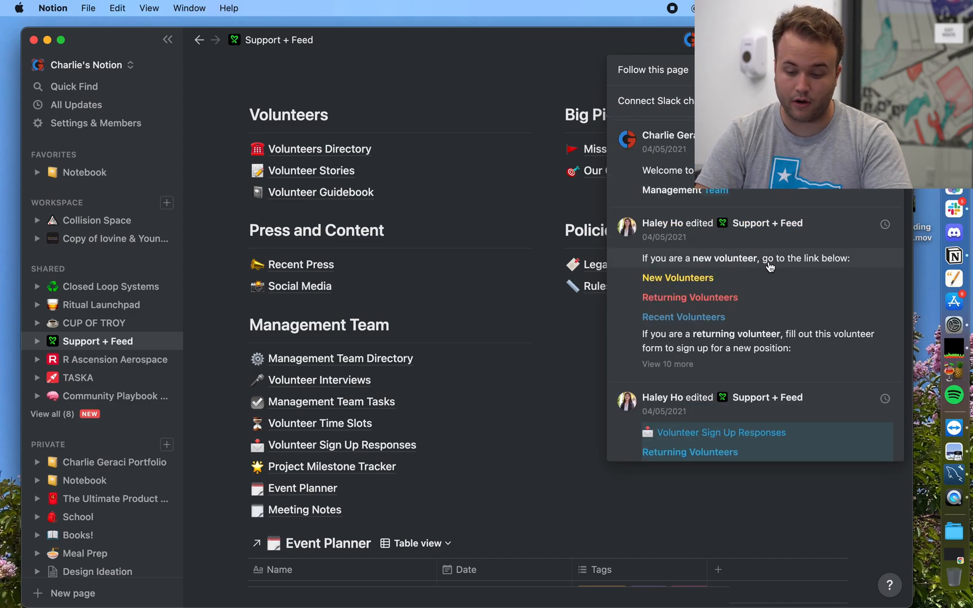
Step: Close the update history and open the Project Milestone Tracker with its April 2021 timeline
left_click(581, 412)
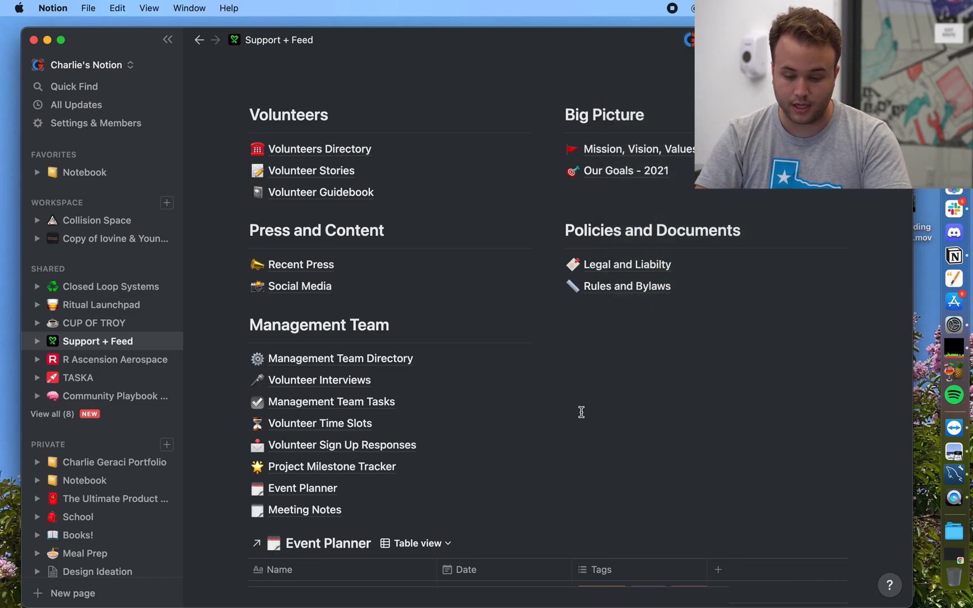
scroll(582, 412, "up", 3)
scroll(582, 412, "down", 4)
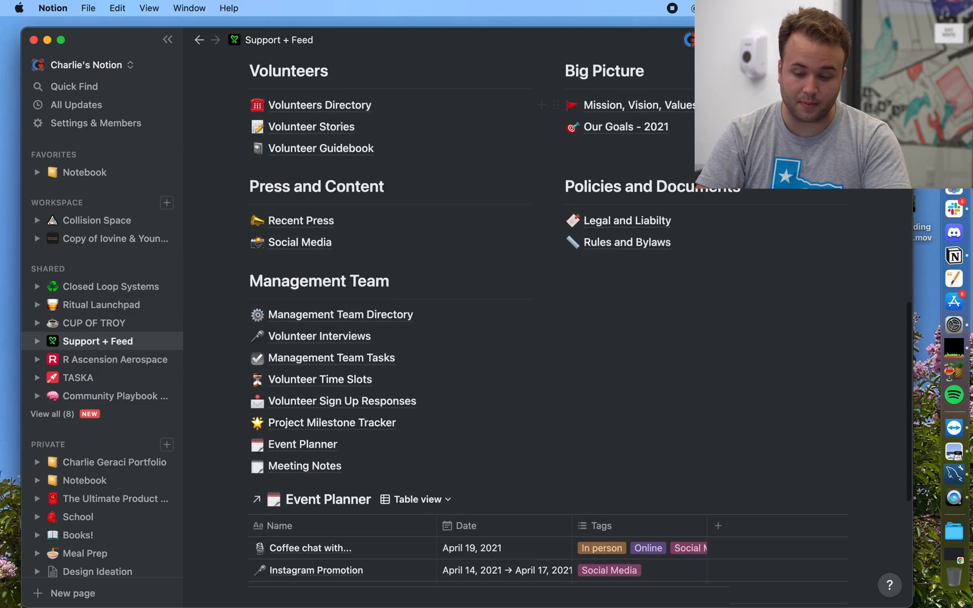
scroll(609, 396, "down", 3)
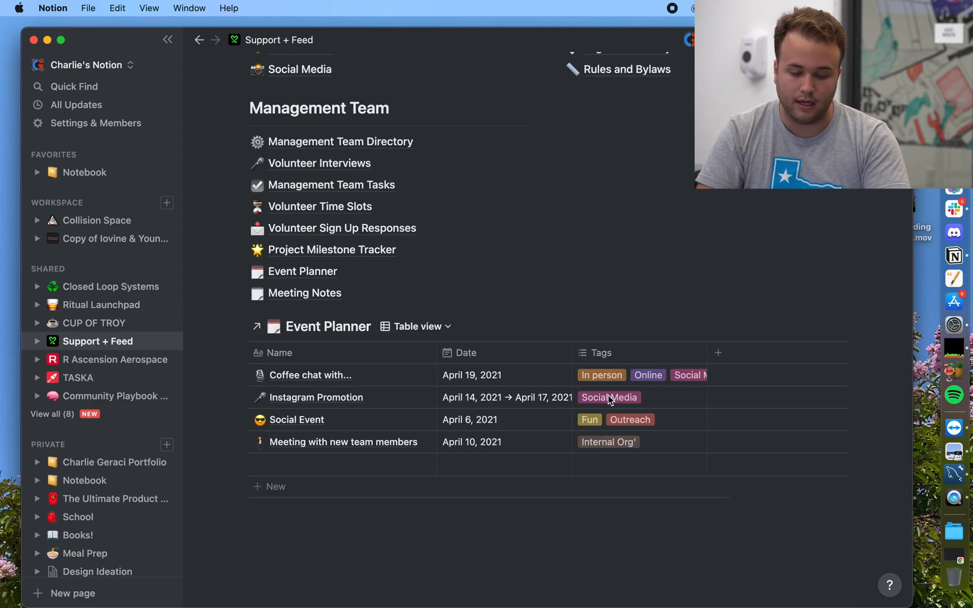
left_click(375, 252)
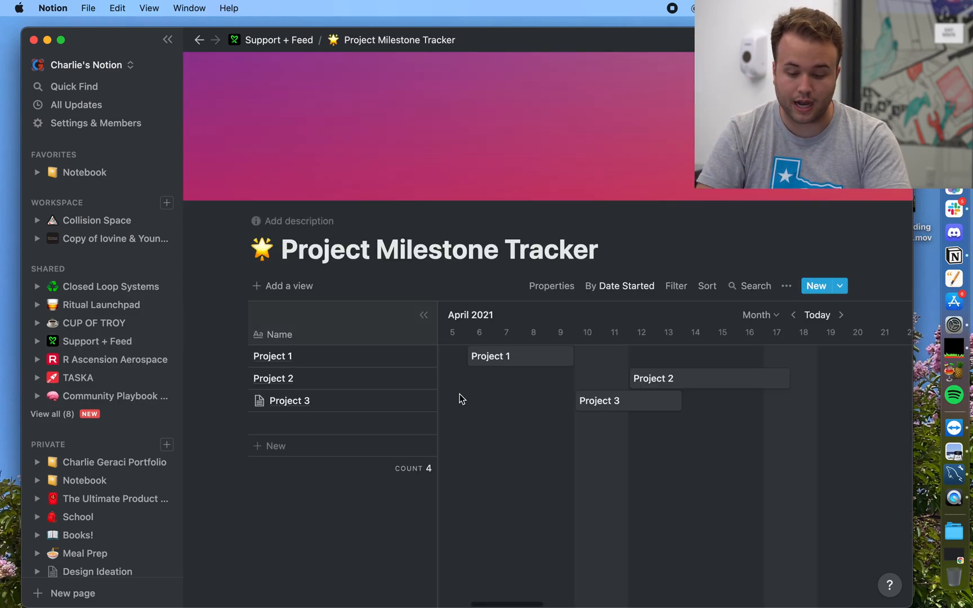
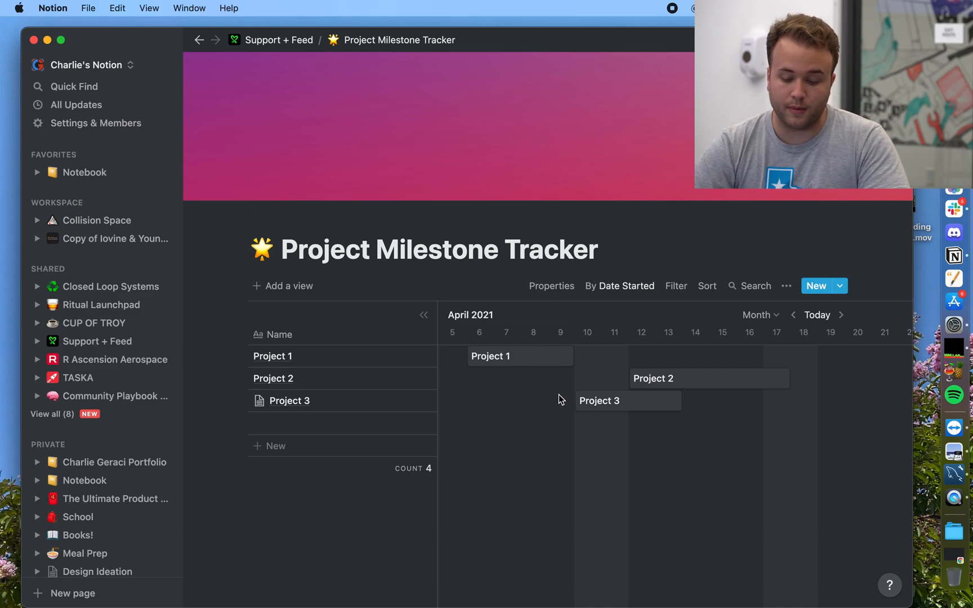
Step: Return to the Support + Feed dashboard and scroll down through its contents
left_click(291, 44)
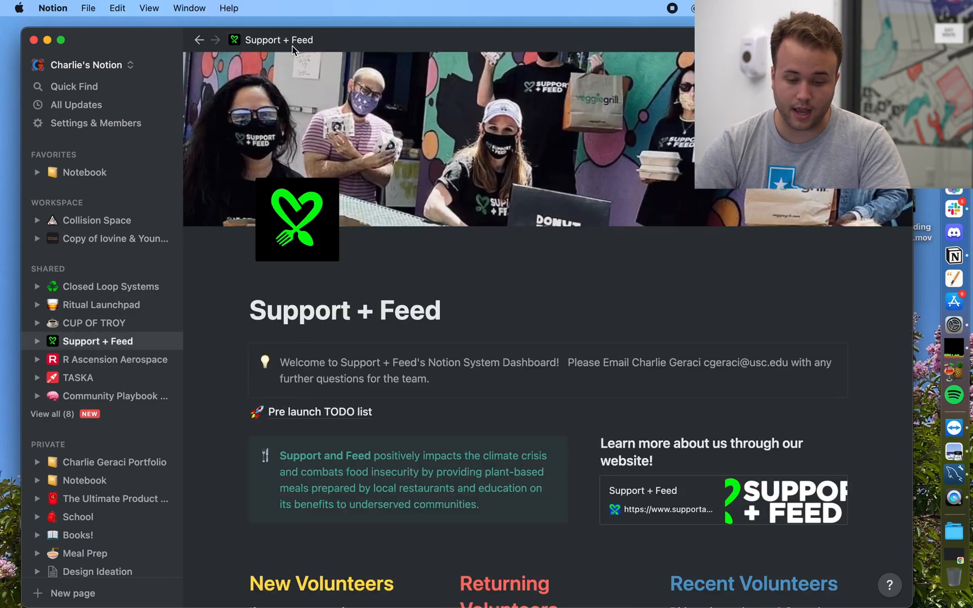
scroll(396, 454, "down", 10)
scroll(397, 449, "down", 4)
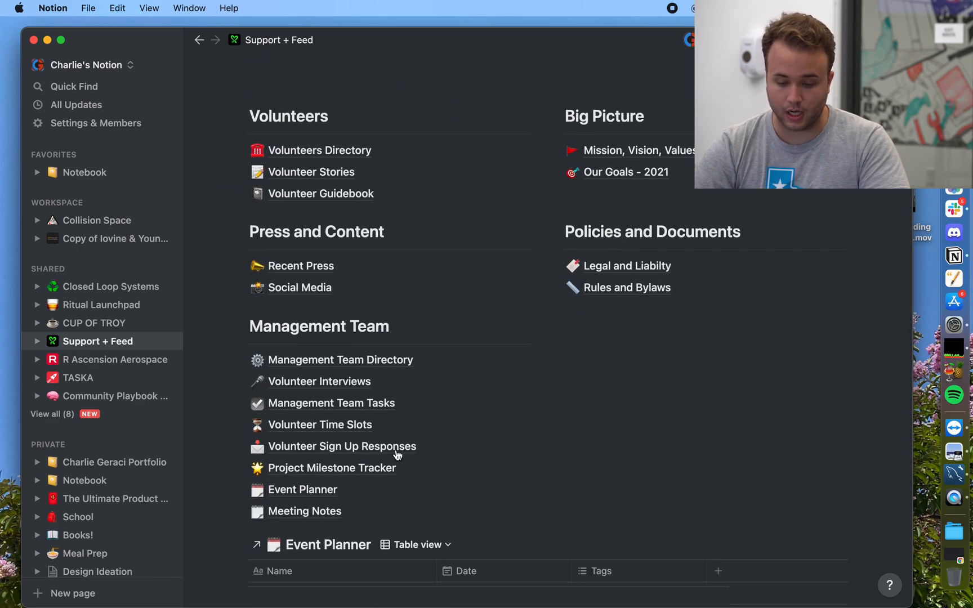
scroll(398, 453, "down", 5)
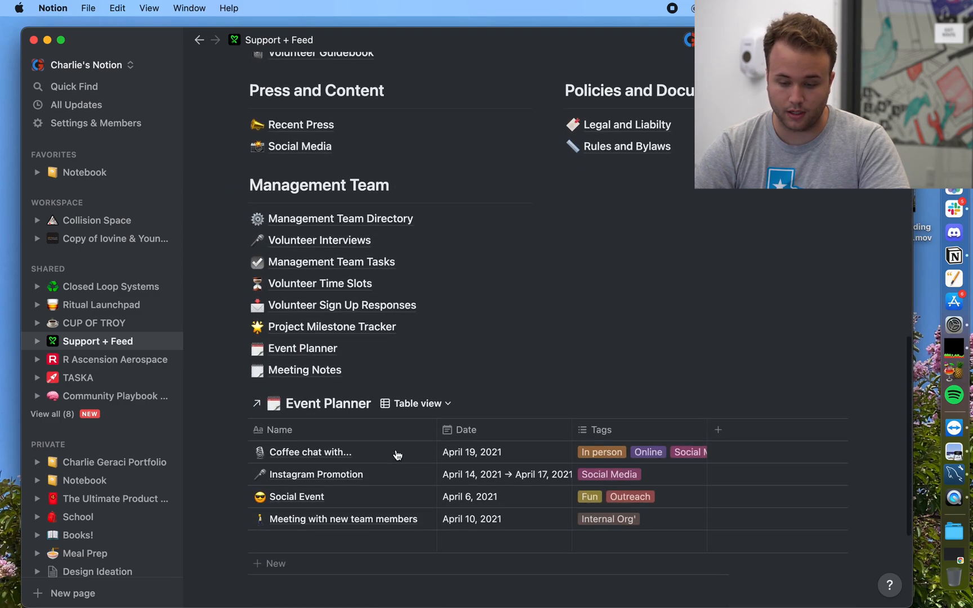
Step: Look through the Legal and Liabilty page, then go back to the Support + Feed dashboard
left_click(618, 125)
scroll(517, 413, "down", 10)
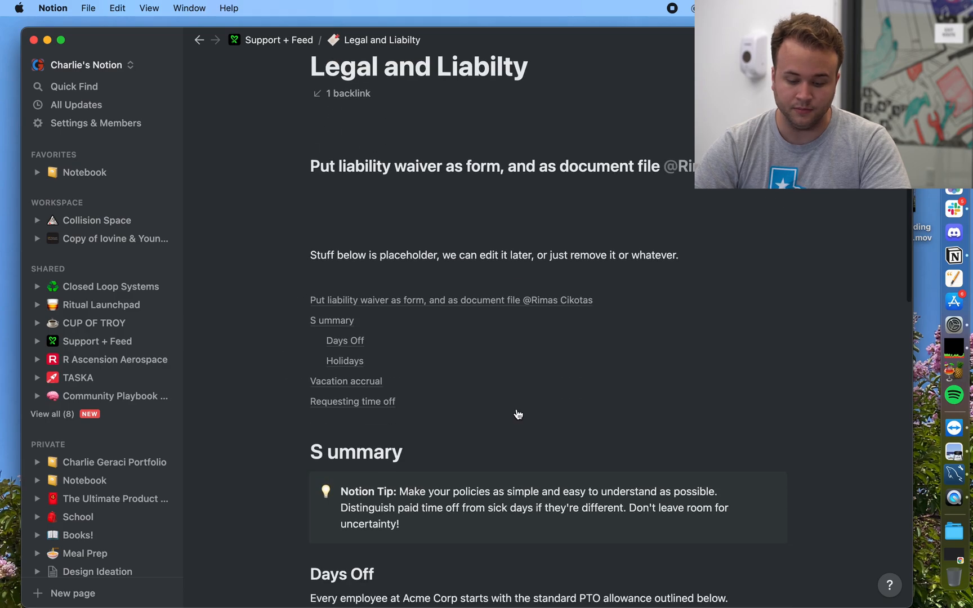
scroll(519, 415, "down", 3)
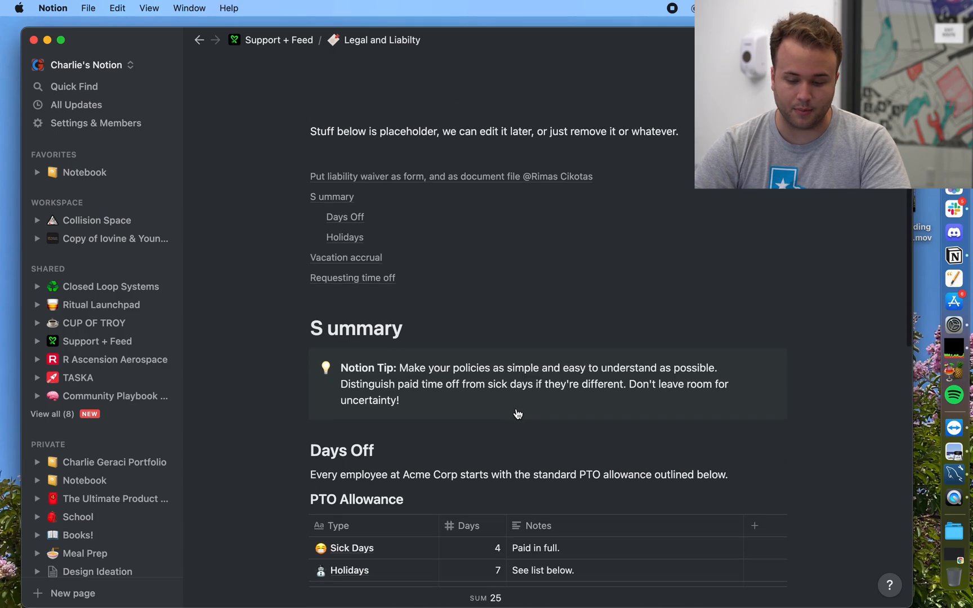
scroll(515, 413, "up", 5)
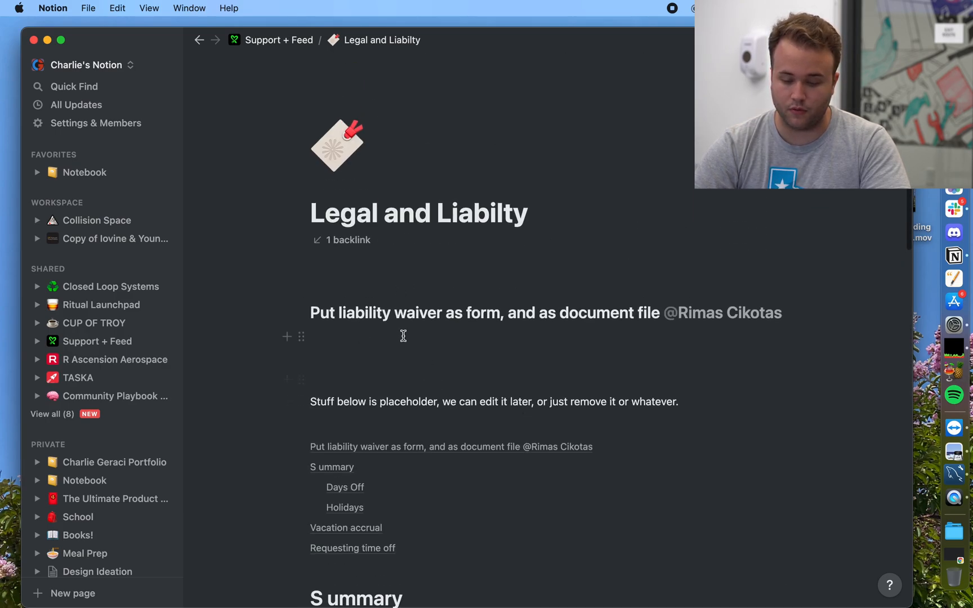
left_click(286, 41)
scroll(332, 420, "down", 10)
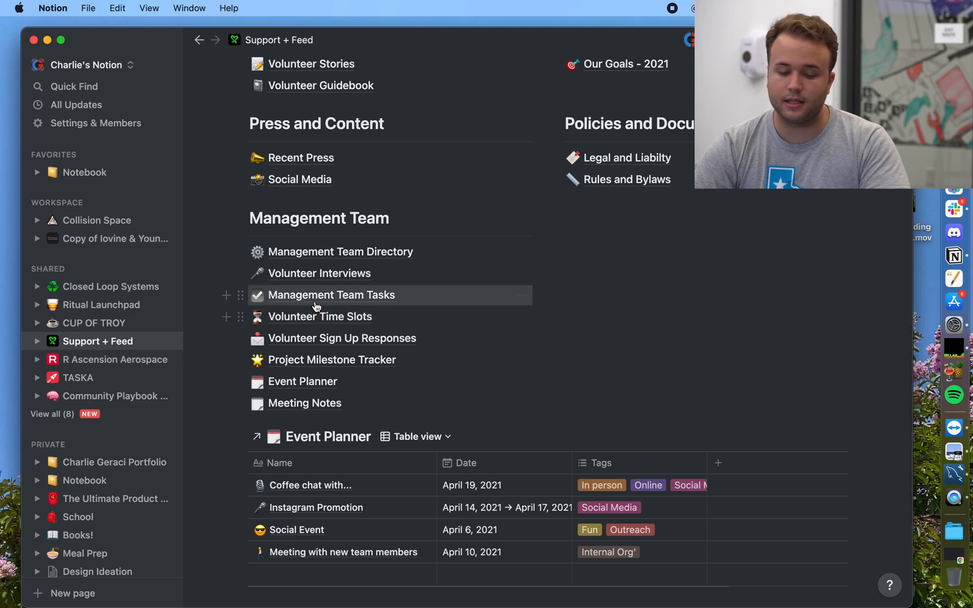
Step: In Volunteer Interviews, set the second gallery card's Interview Date to July 15, 2021
left_click(299, 274)
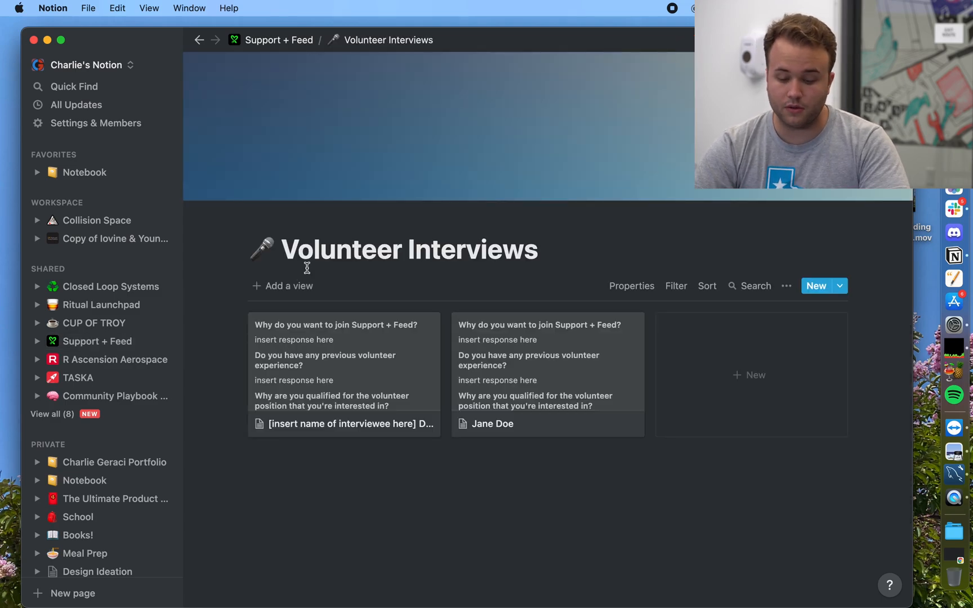
left_click(499, 370)
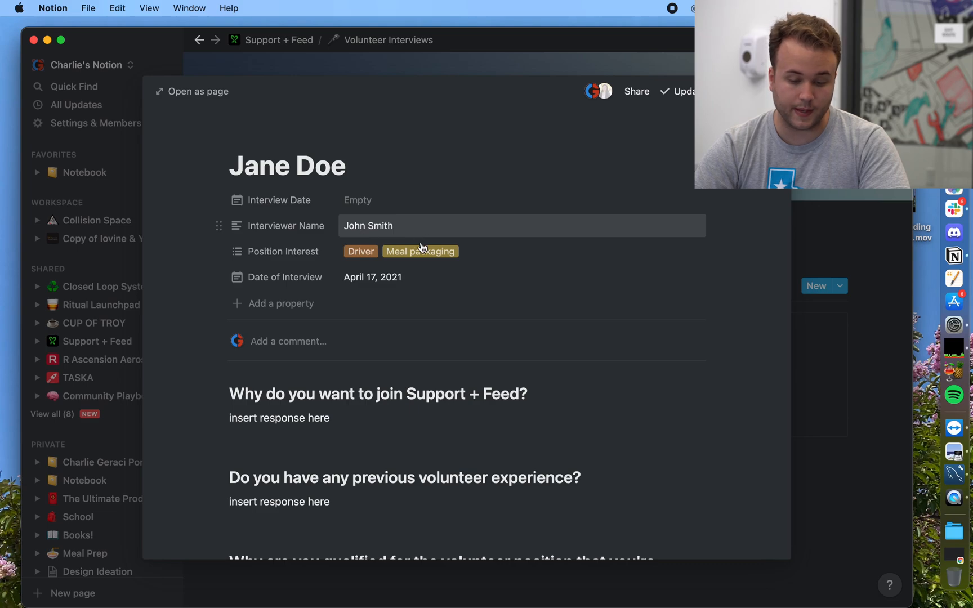
left_click(377, 201)
left_click(477, 255)
left_click(478, 255)
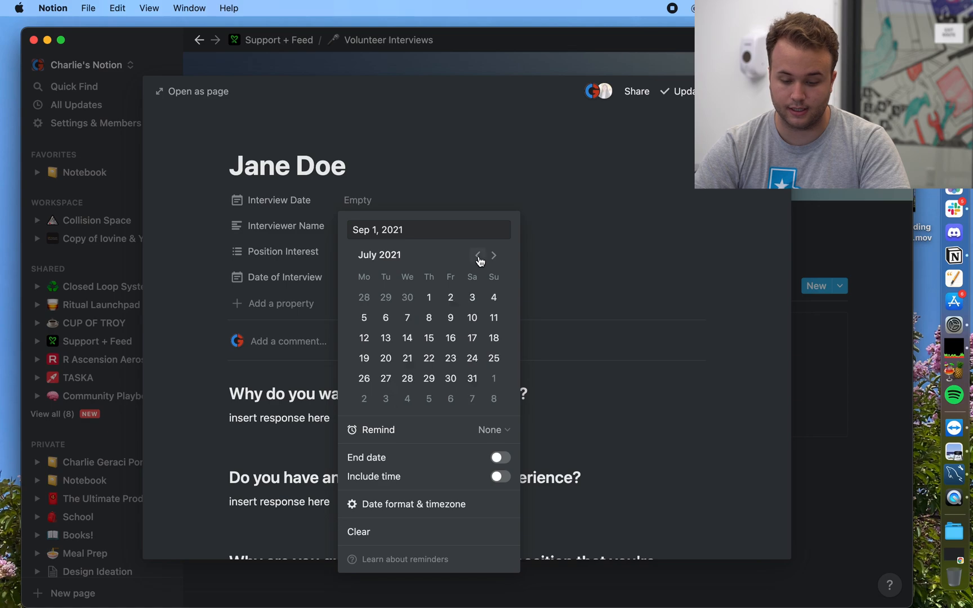
left_click(429, 338)
left_click(289, 393)
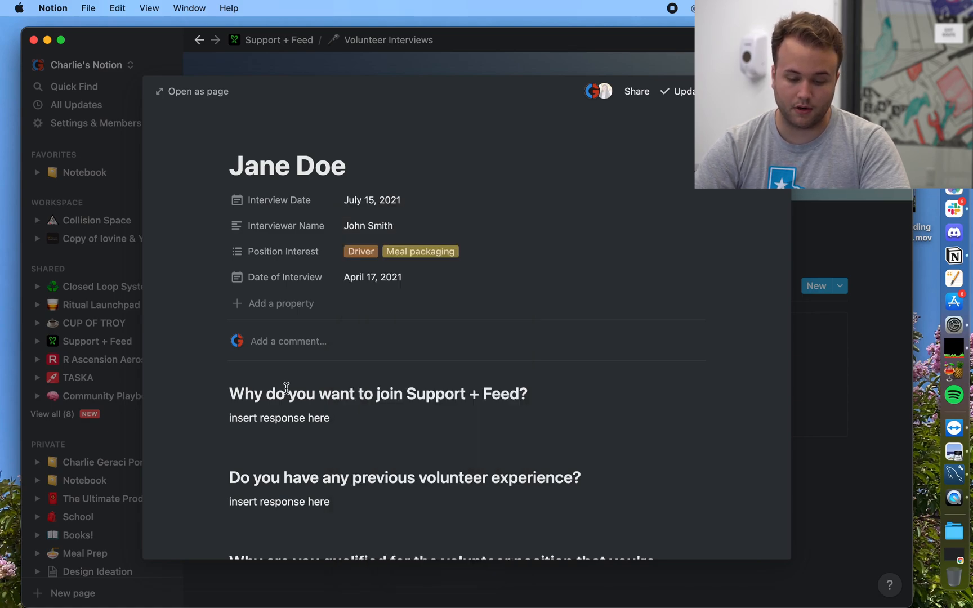
scroll(286, 390, "down", 3)
scroll(287, 389, "up", 1)
scroll(287, 388, "down", 4)
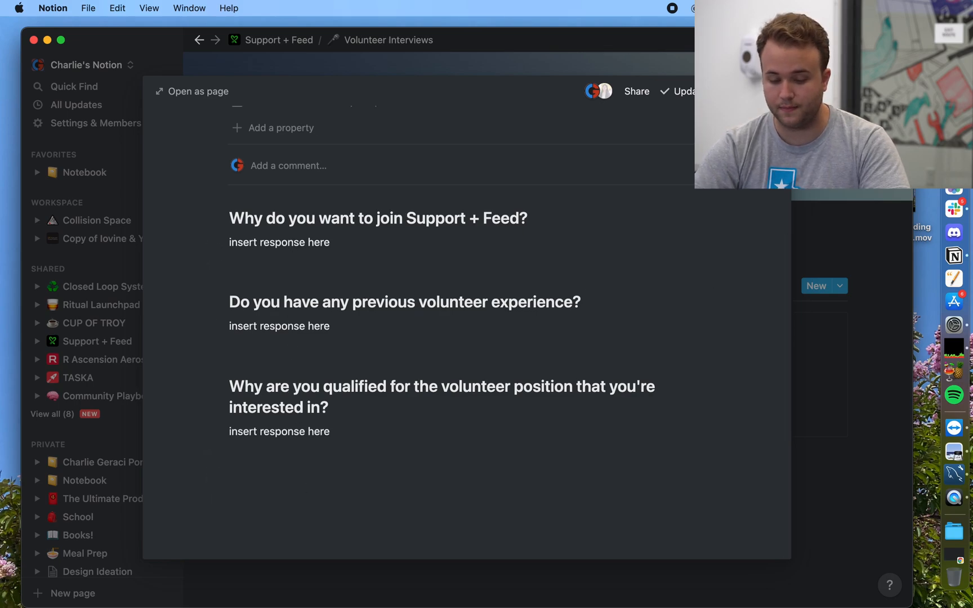
Step: Add a new interview entry using the Interview Questions template and review its questions
left_click(891, 347)
left_click(812, 289)
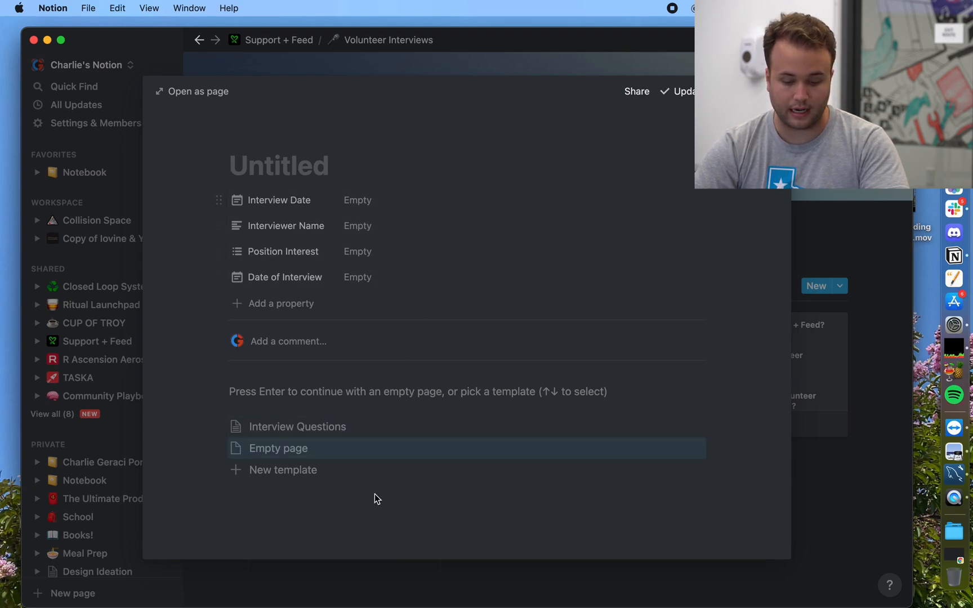
left_click(318, 426)
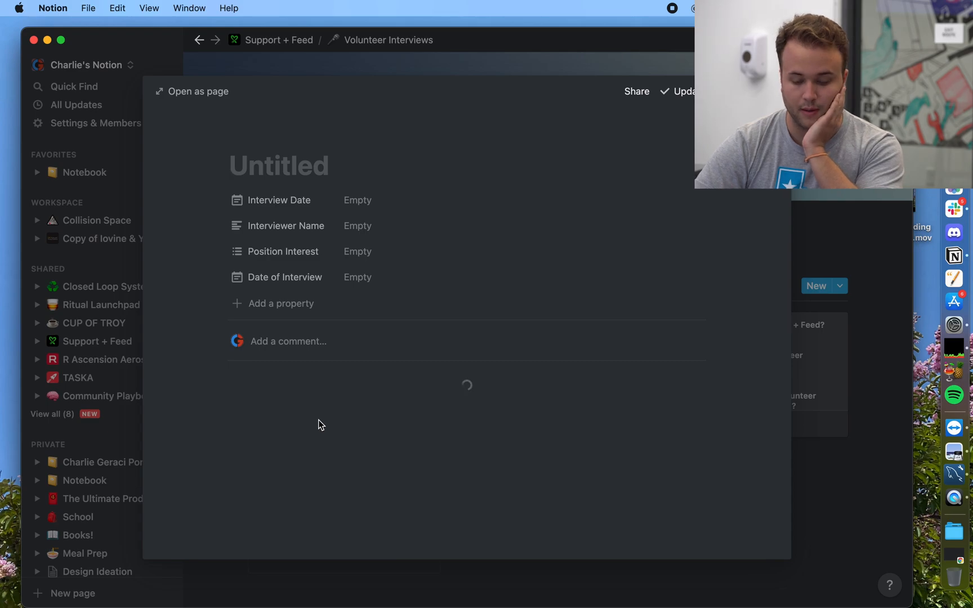
scroll(319, 420, "down", 3)
scroll(319, 421, "down", 1)
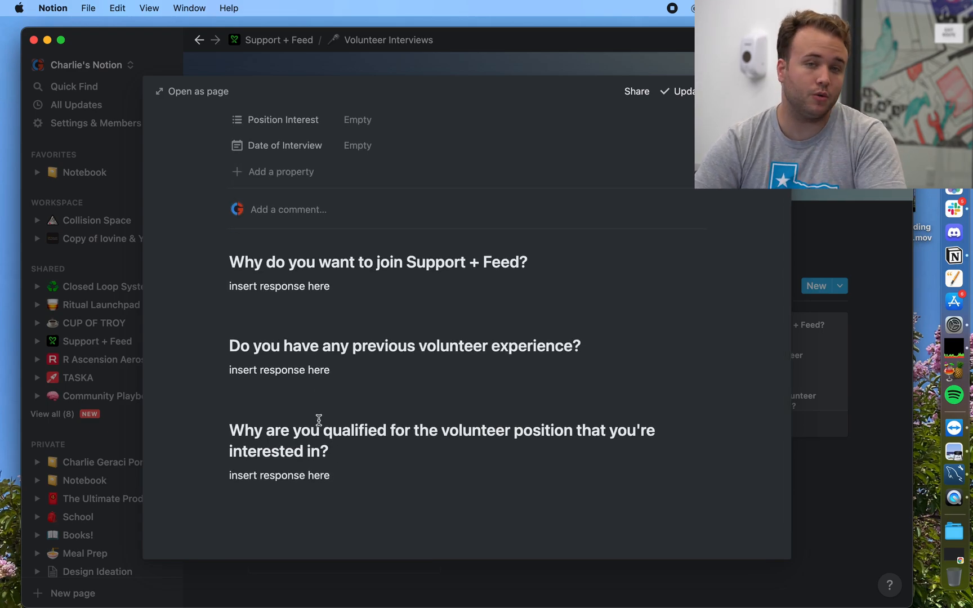
Step: Close the new interview entry and scroll to the Event Planner on the Support + Feed dashboard
left_click(835, 276)
left_click(284, 41)
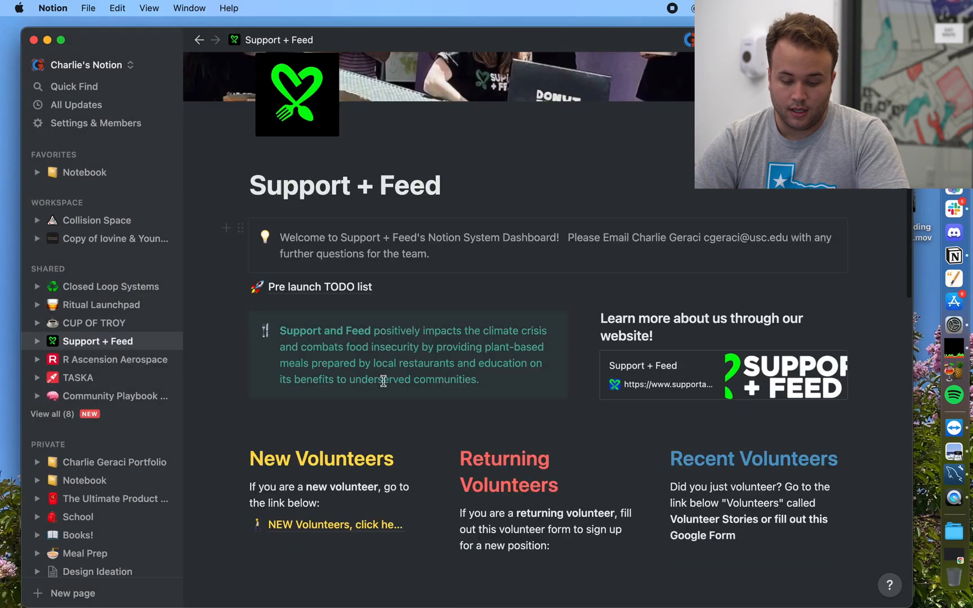
scroll(384, 381, "down", 15)
scroll(385, 385, "up", 3)
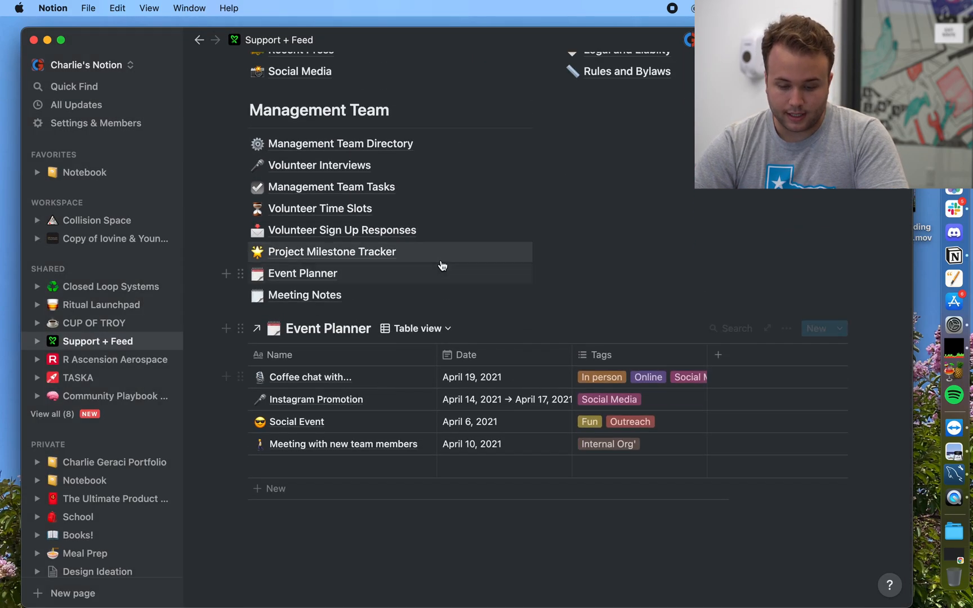
scroll(440, 260, "up", 4)
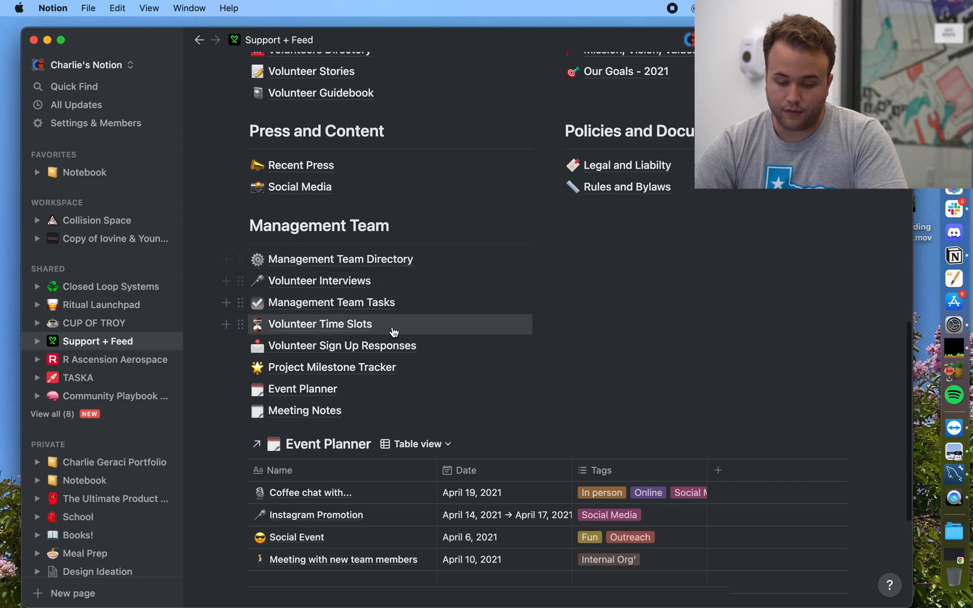
scroll(581, 349, "down", 4)
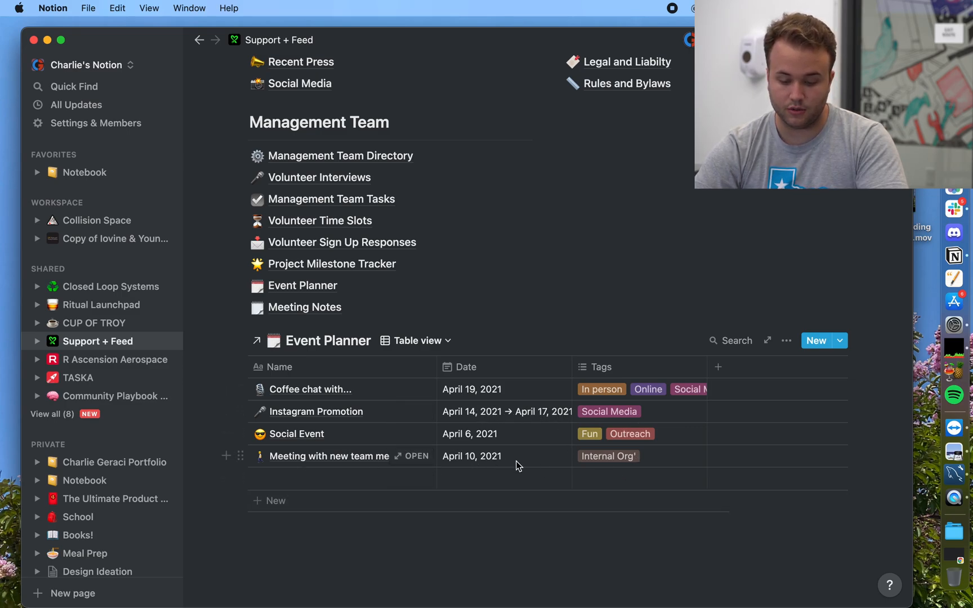
Step: Tag the 'Meeting with new team members' event with Online and Fun
left_click(653, 462)
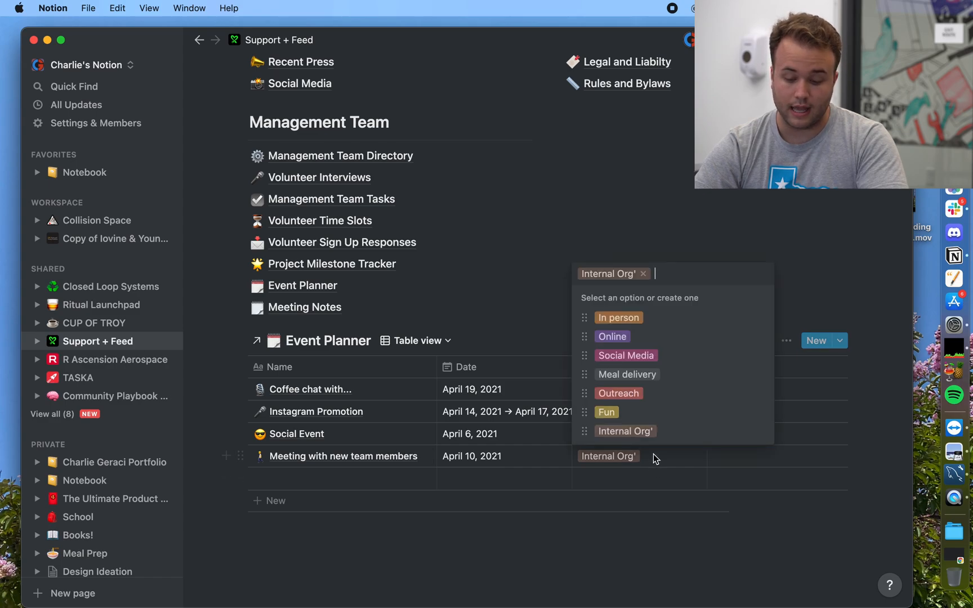
left_click(637, 341)
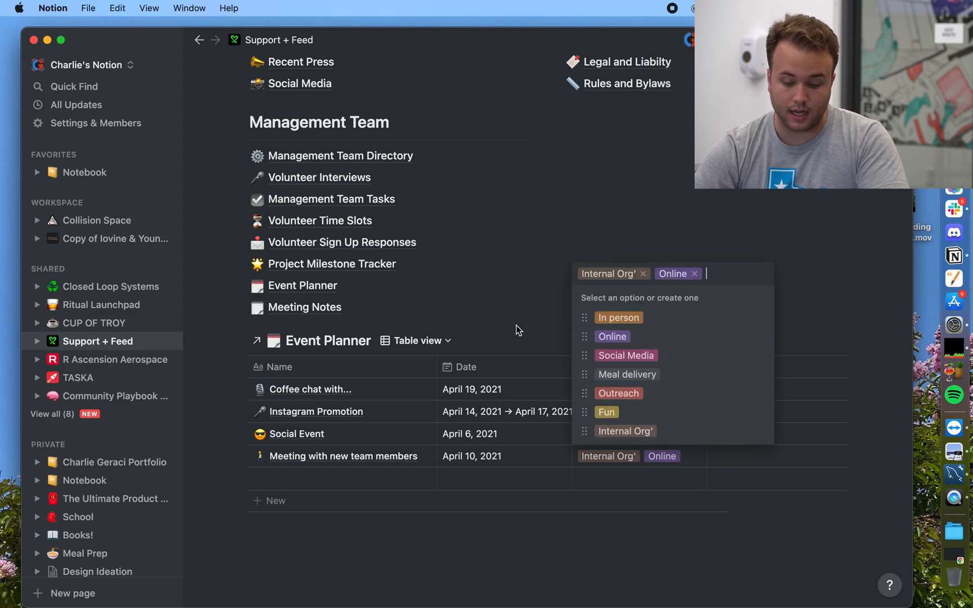
left_click(631, 414)
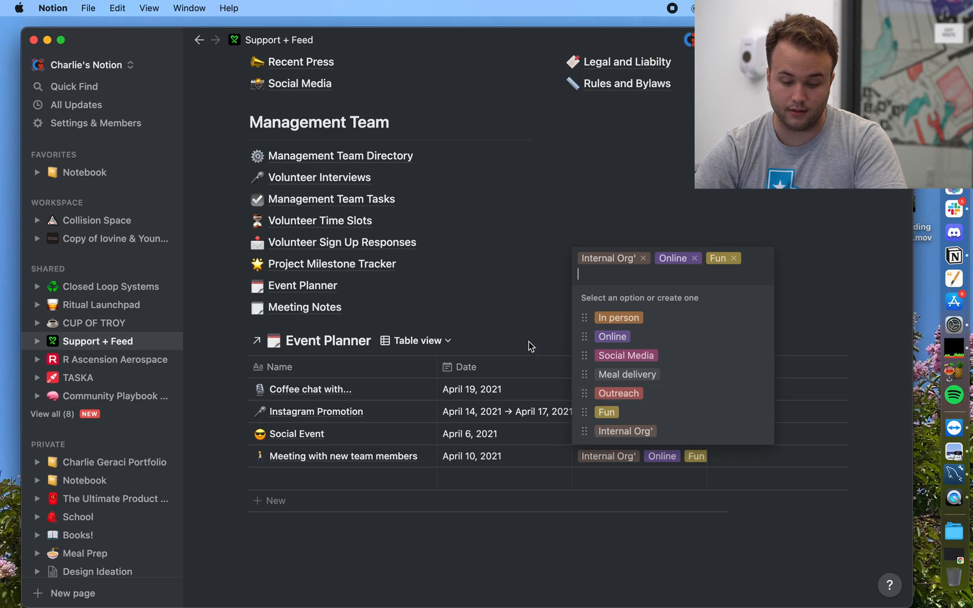
left_click(528, 323)
scroll(528, 322, "up", 3)
scroll(528, 321, "up", 10)
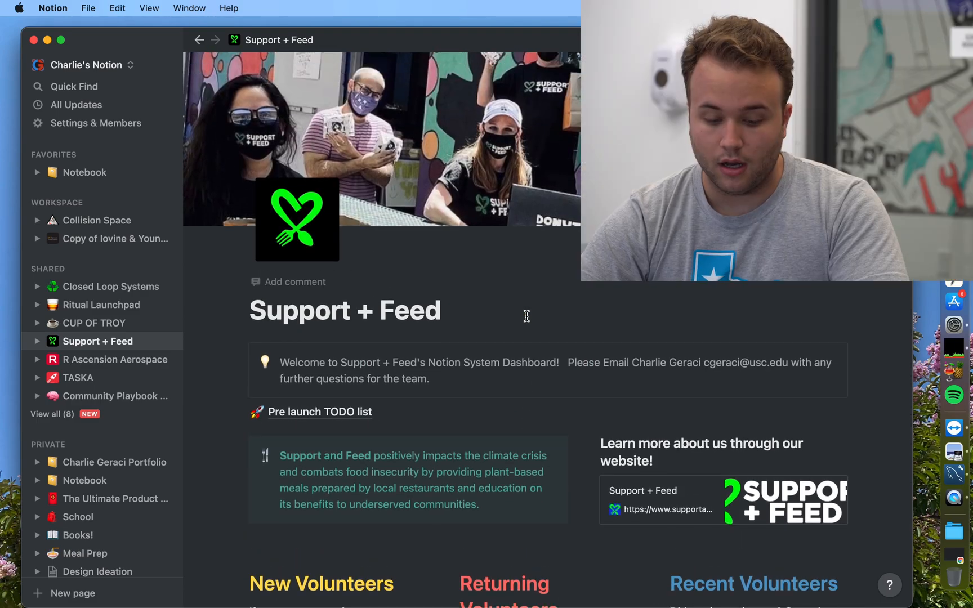
scroll(526, 316, "down", 2)
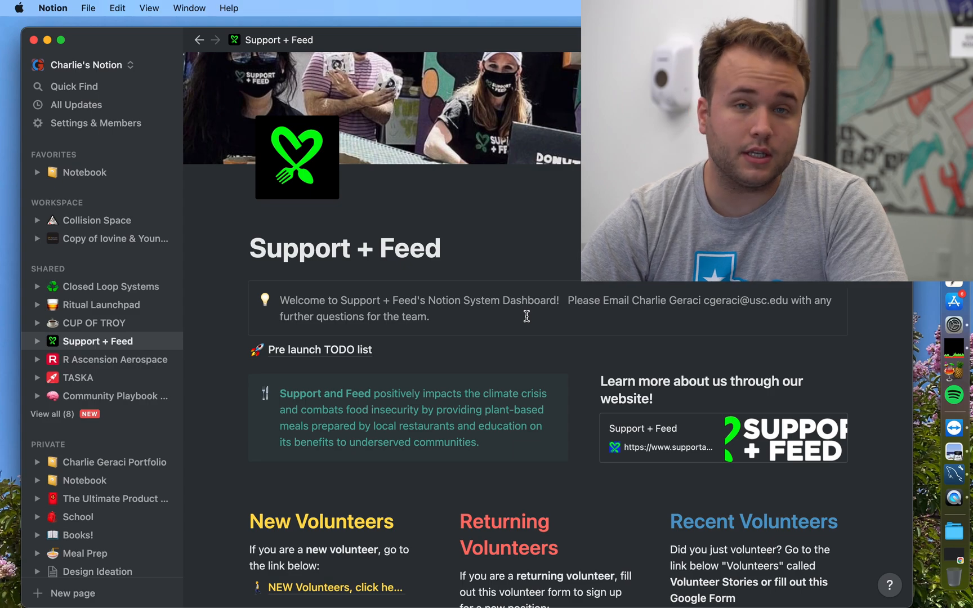
left_click(358, 350)
scroll(357, 343, "down", 10)
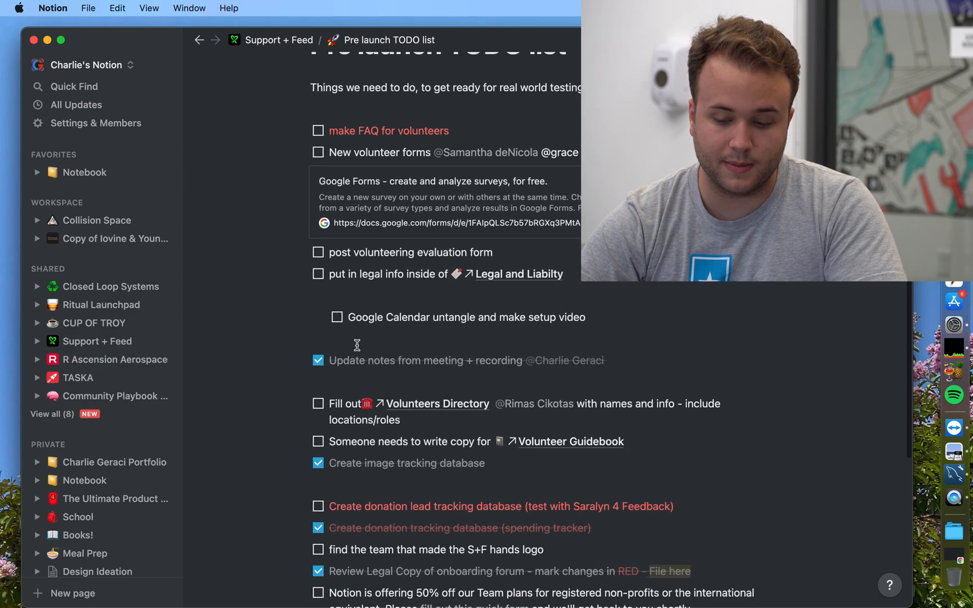
scroll(357, 346, "down", 4)
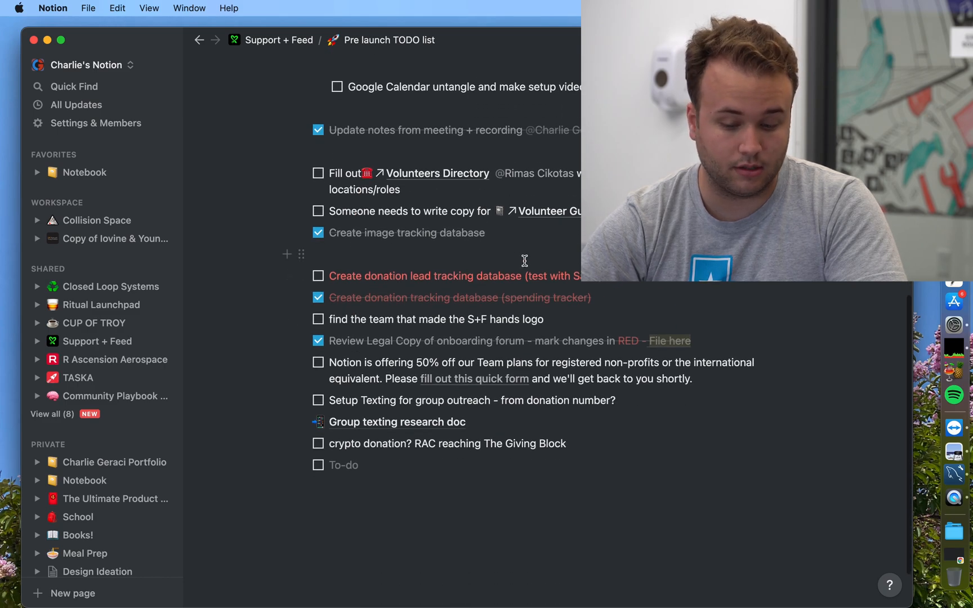
scroll(525, 260, "up", 2)
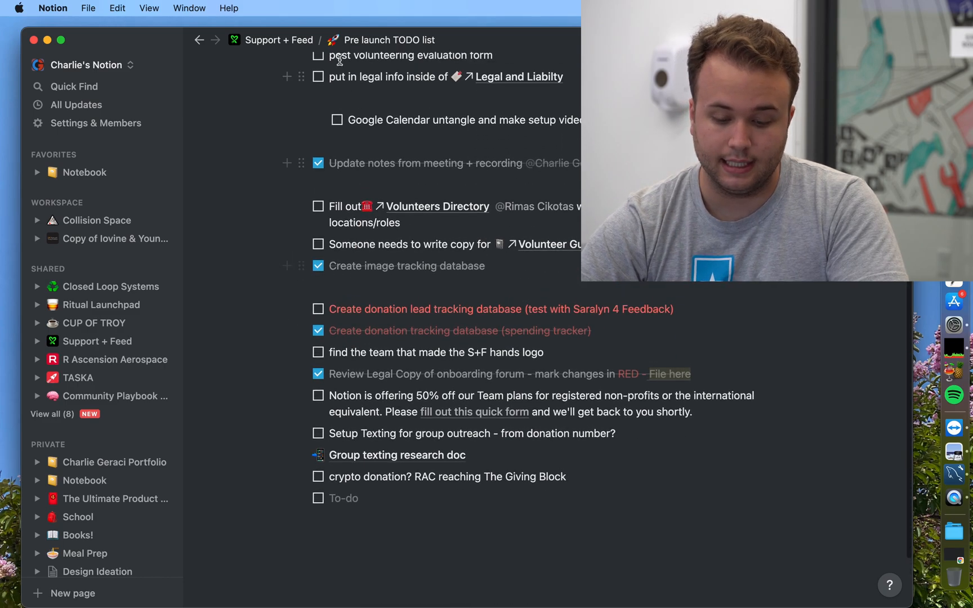
left_click(298, 39)
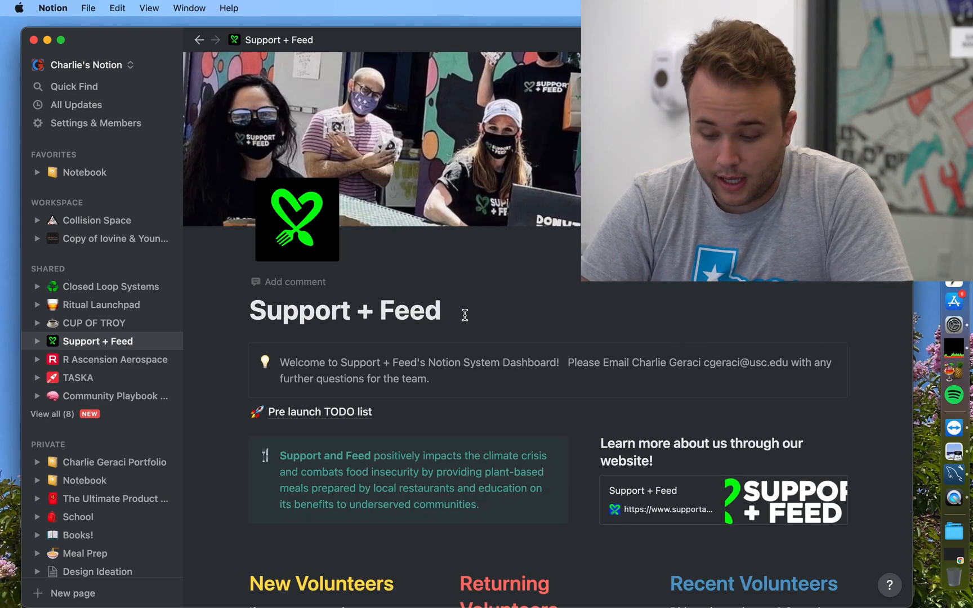
left_click_drag(704, 362, 788, 362)
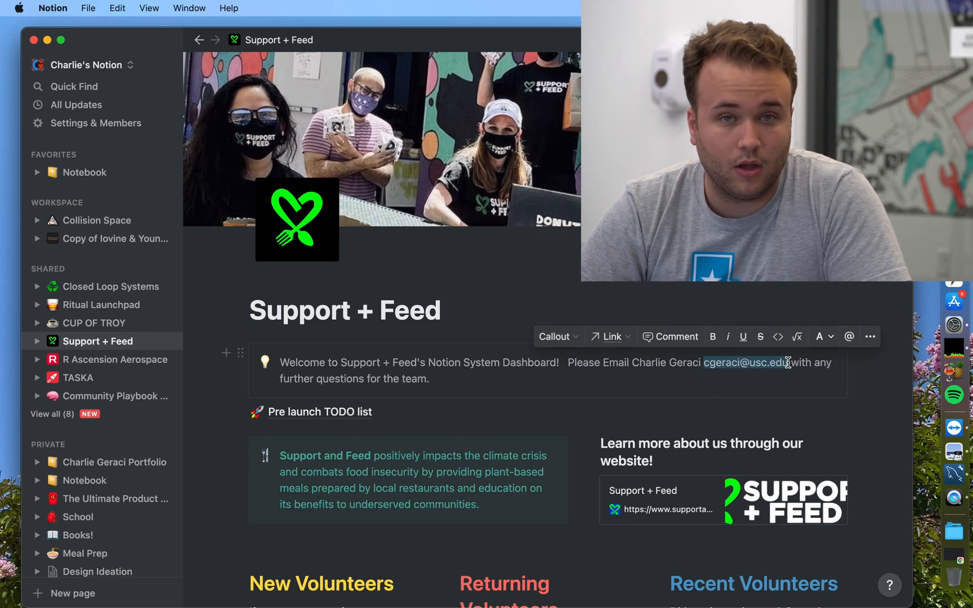